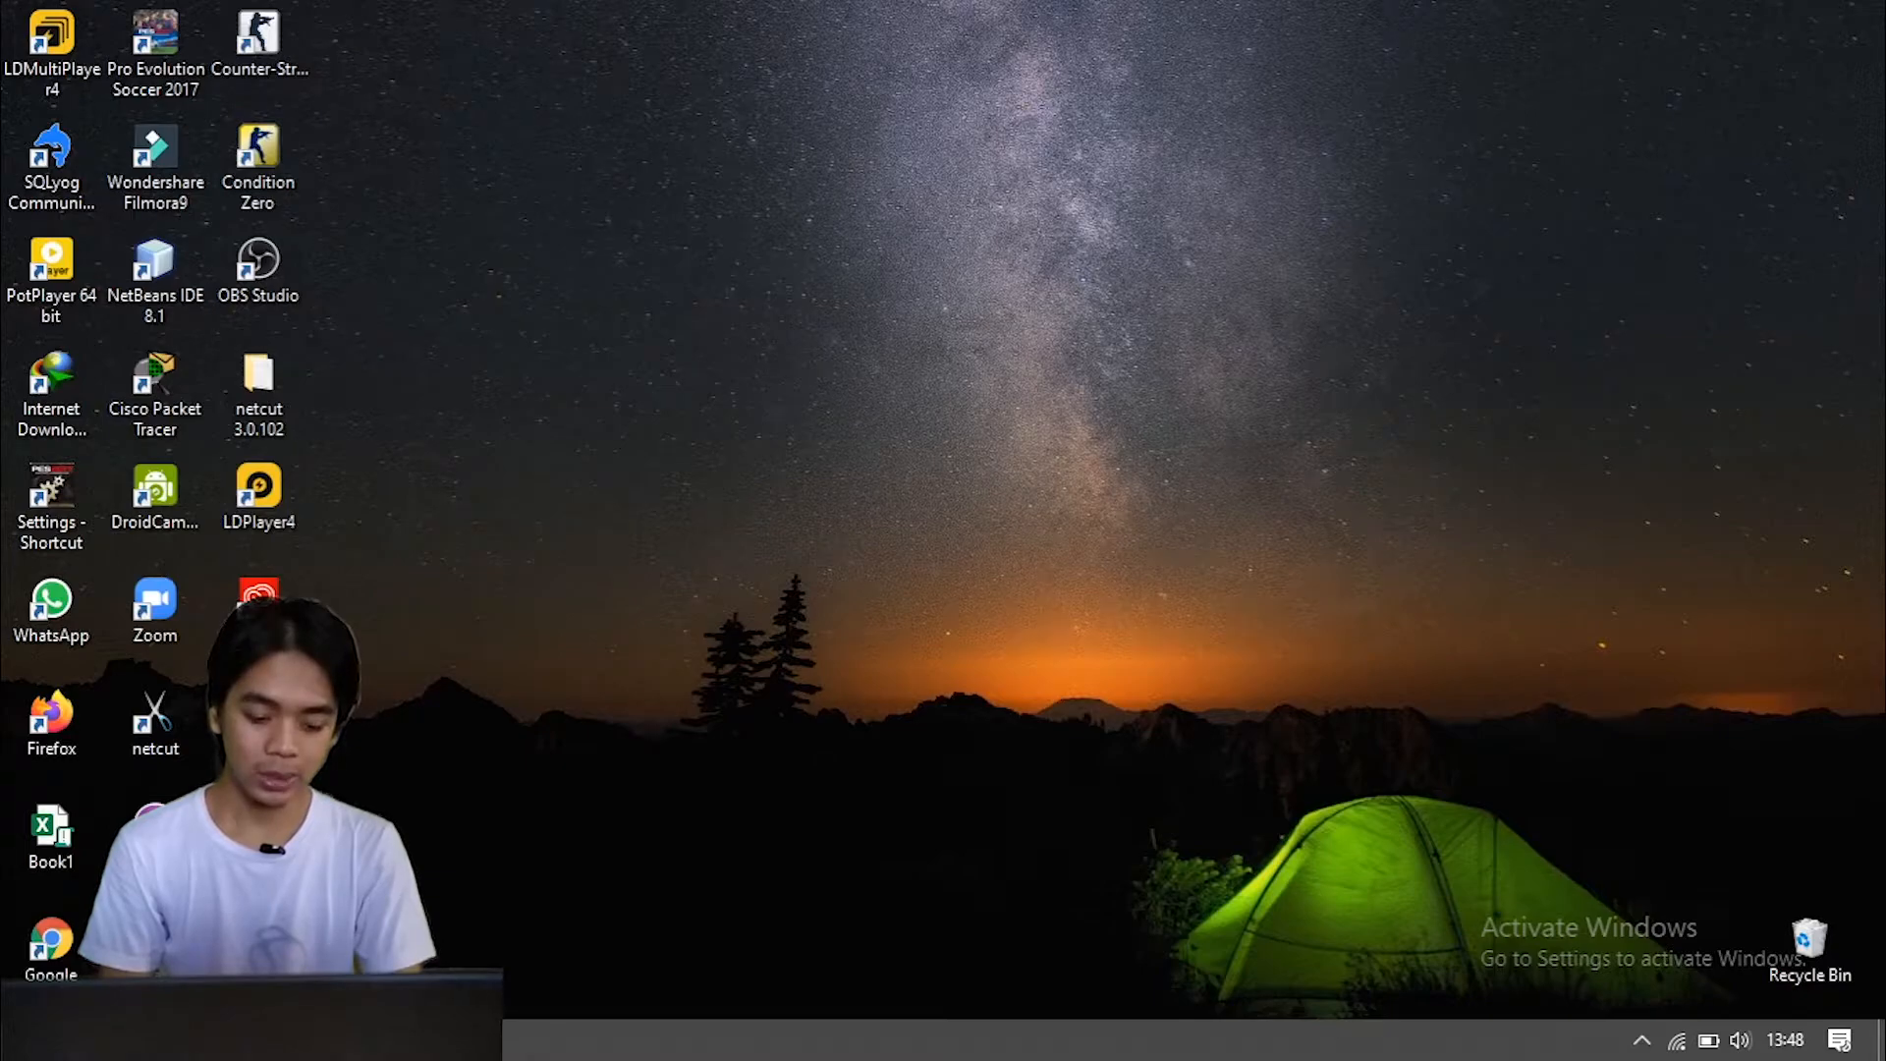
# Step: Launch Word by searching for it by name
pyautogui.press('super')
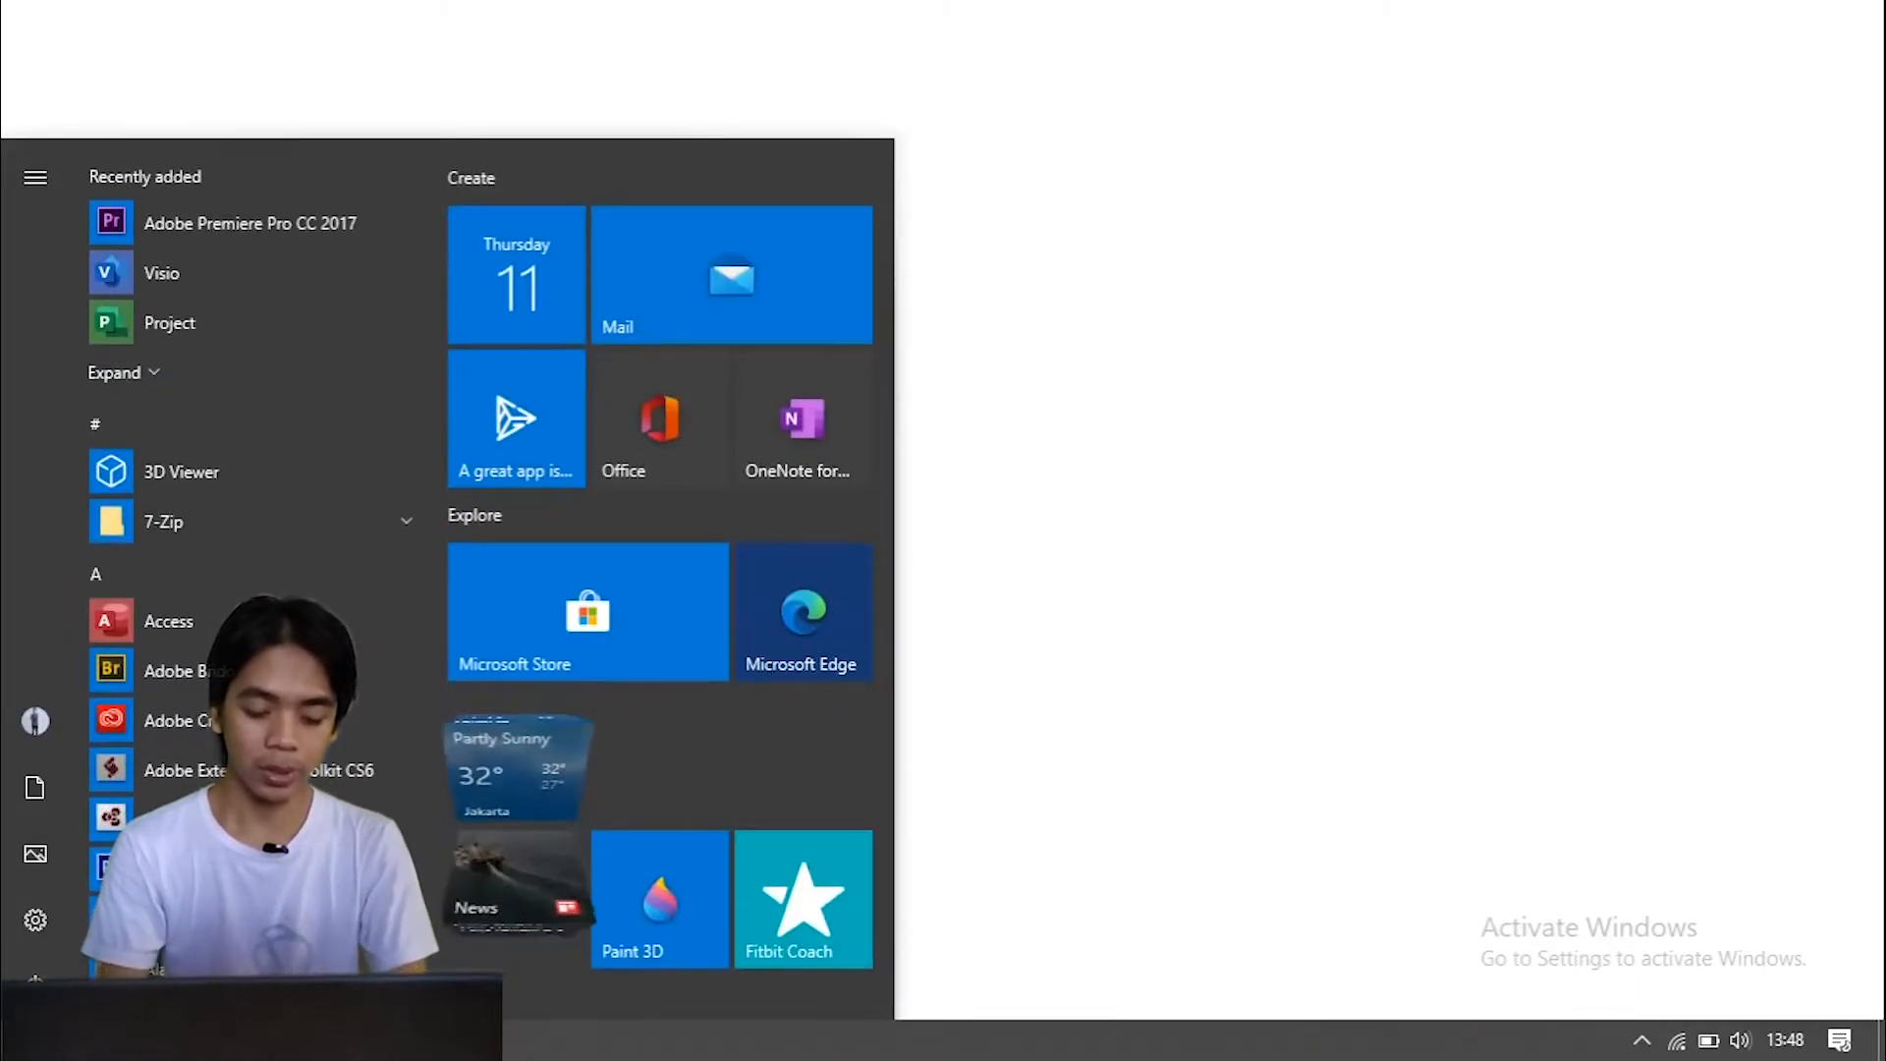
pyautogui.press('super')
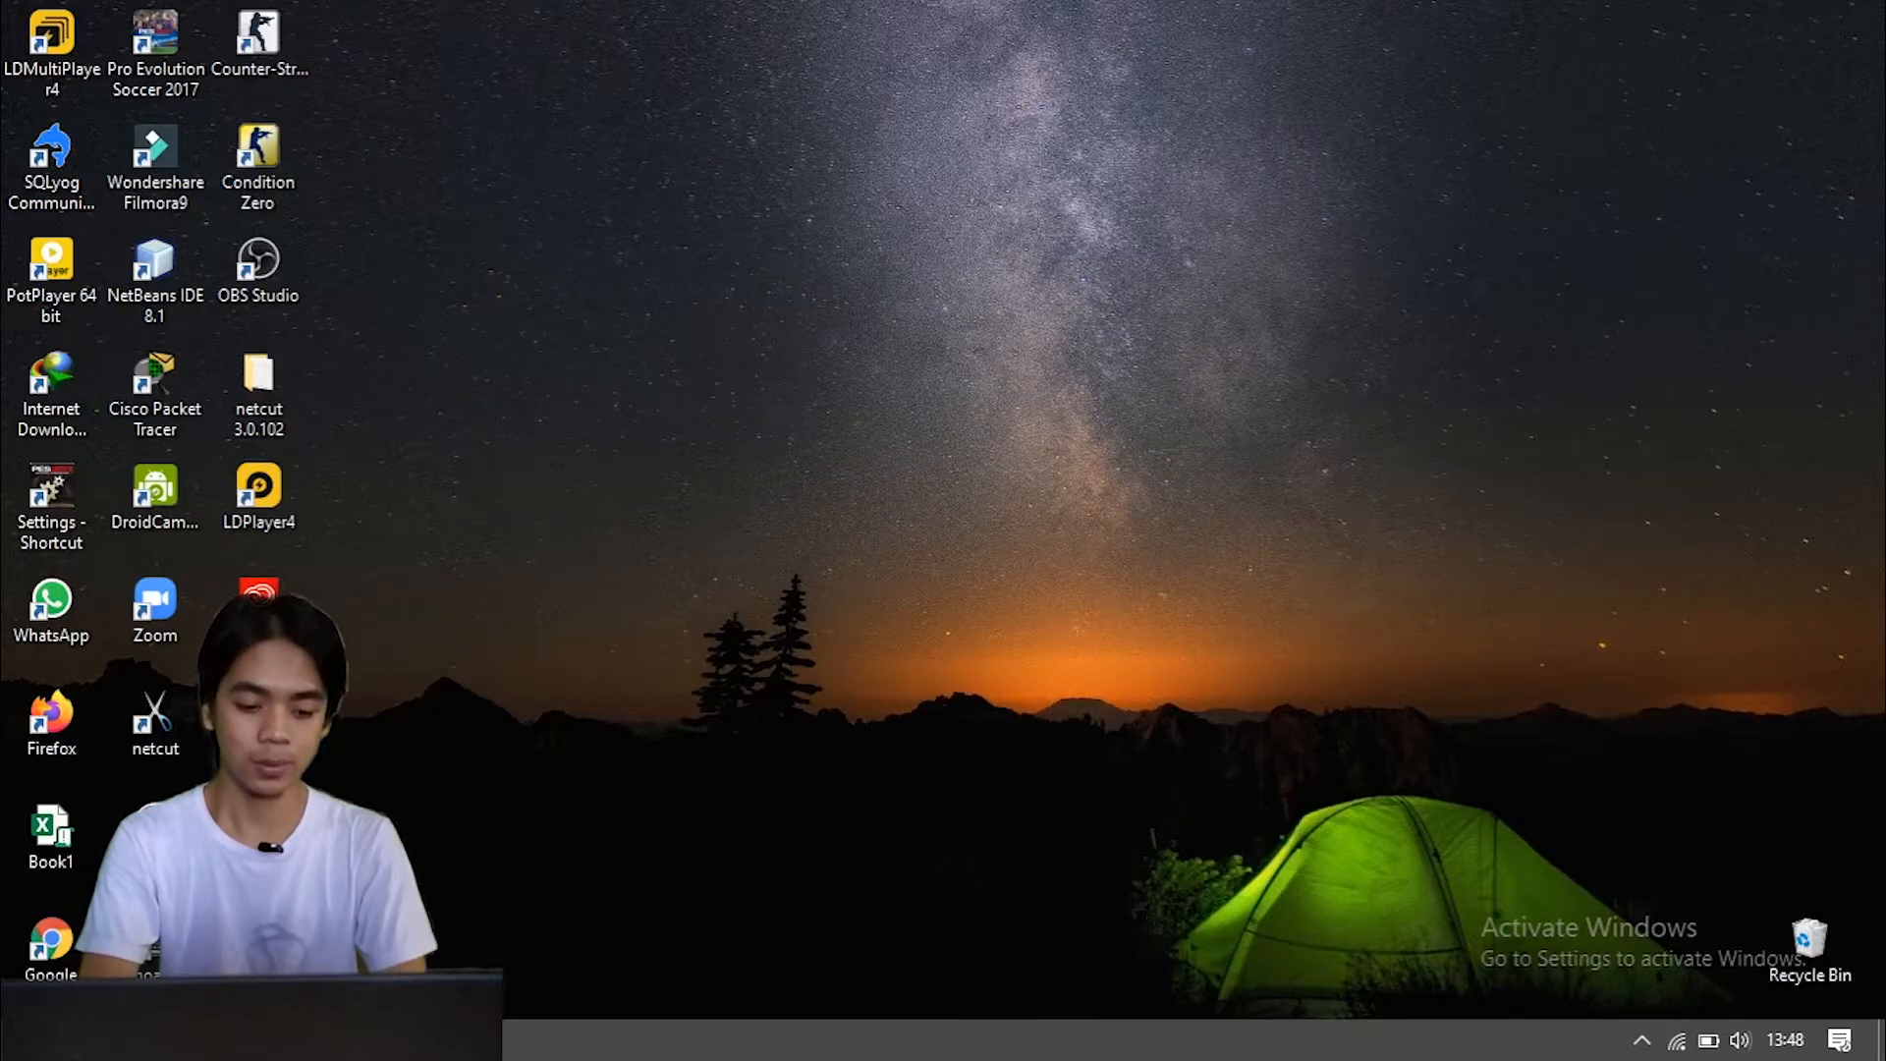
pyautogui.press('super')
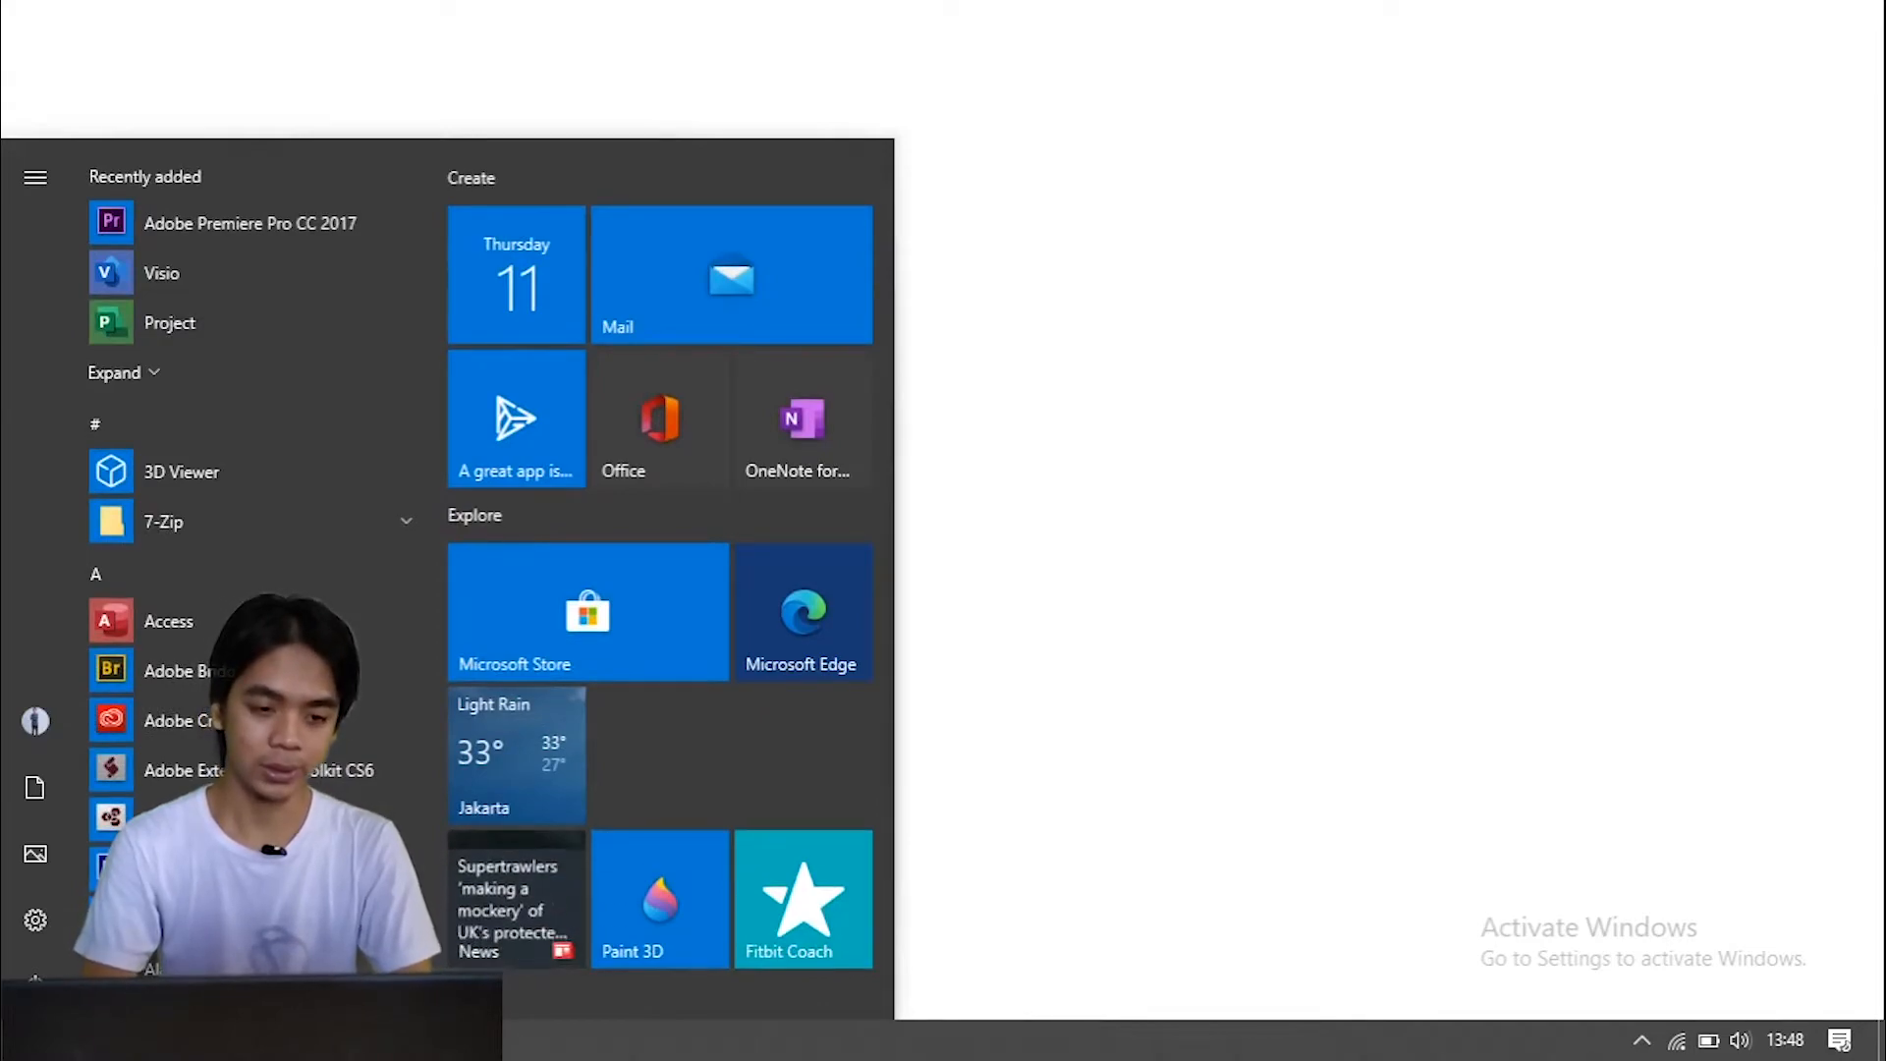
pyautogui.write('c')
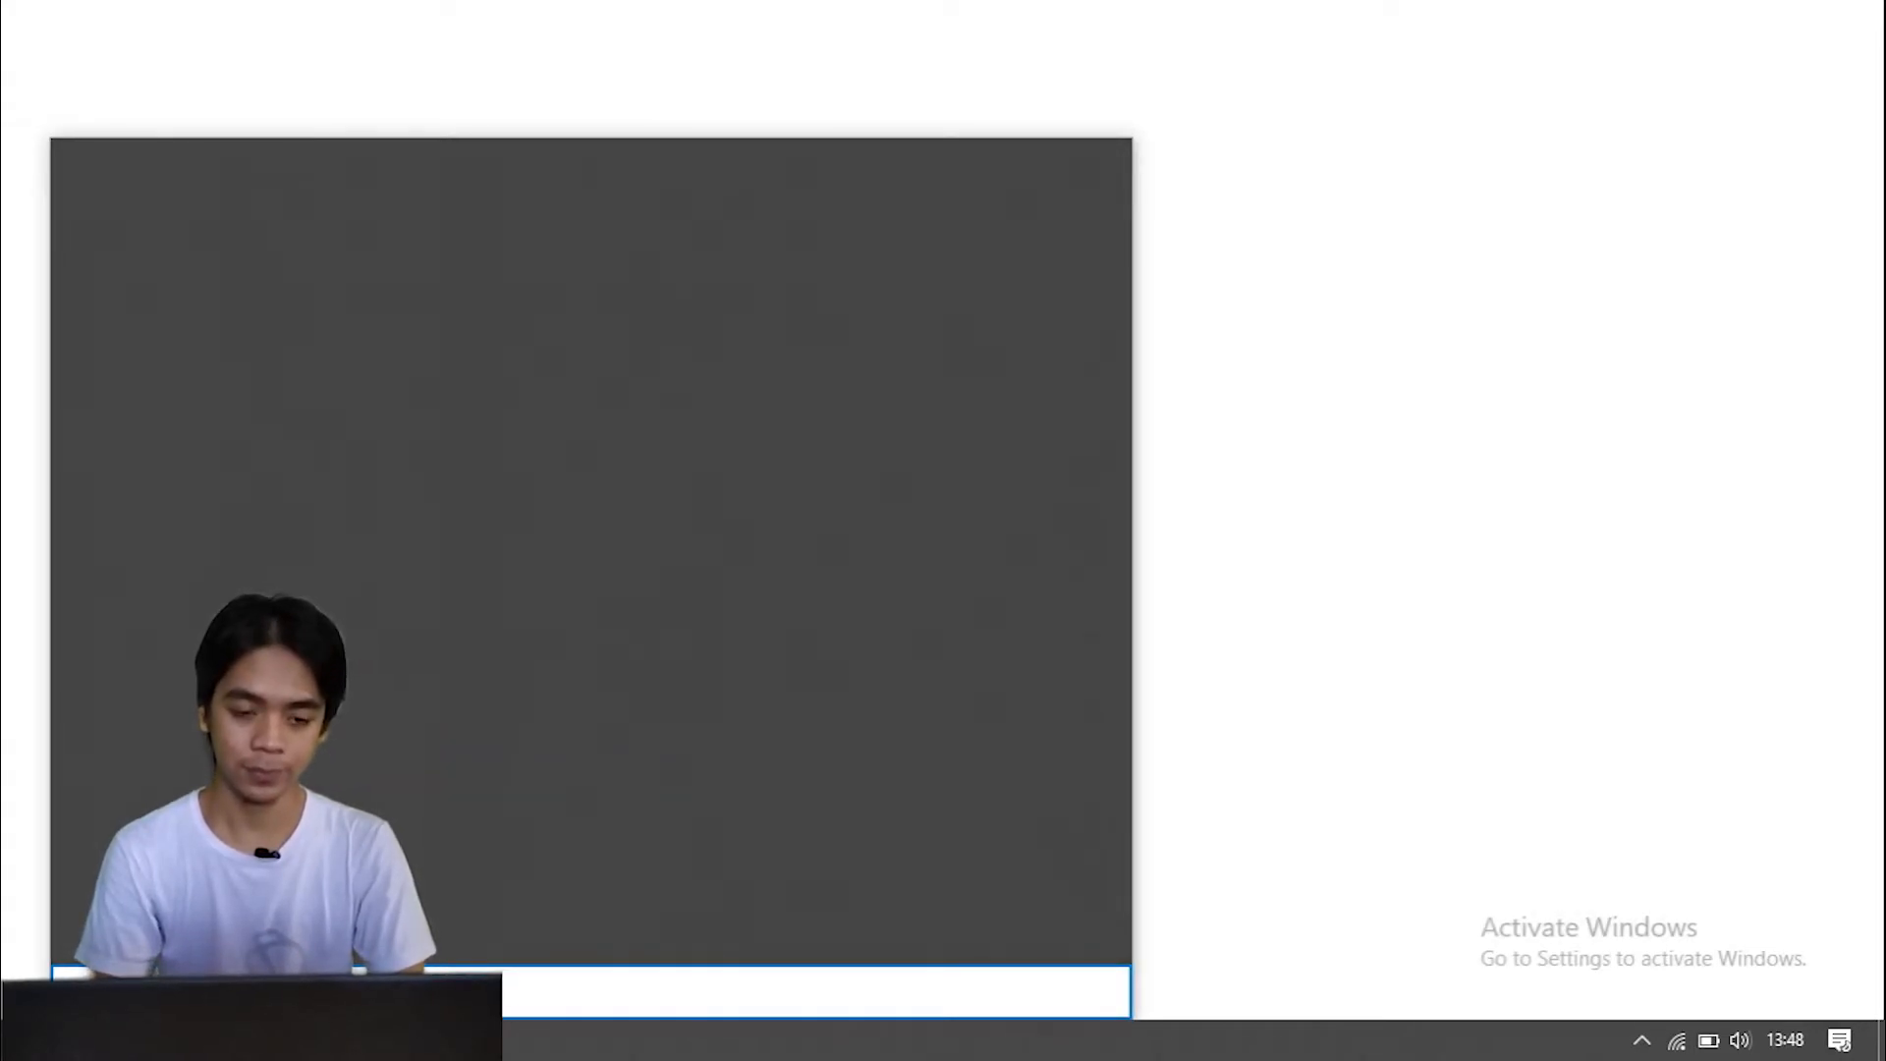
pyautogui.write('wor')
pyautogui.click(307, 332)
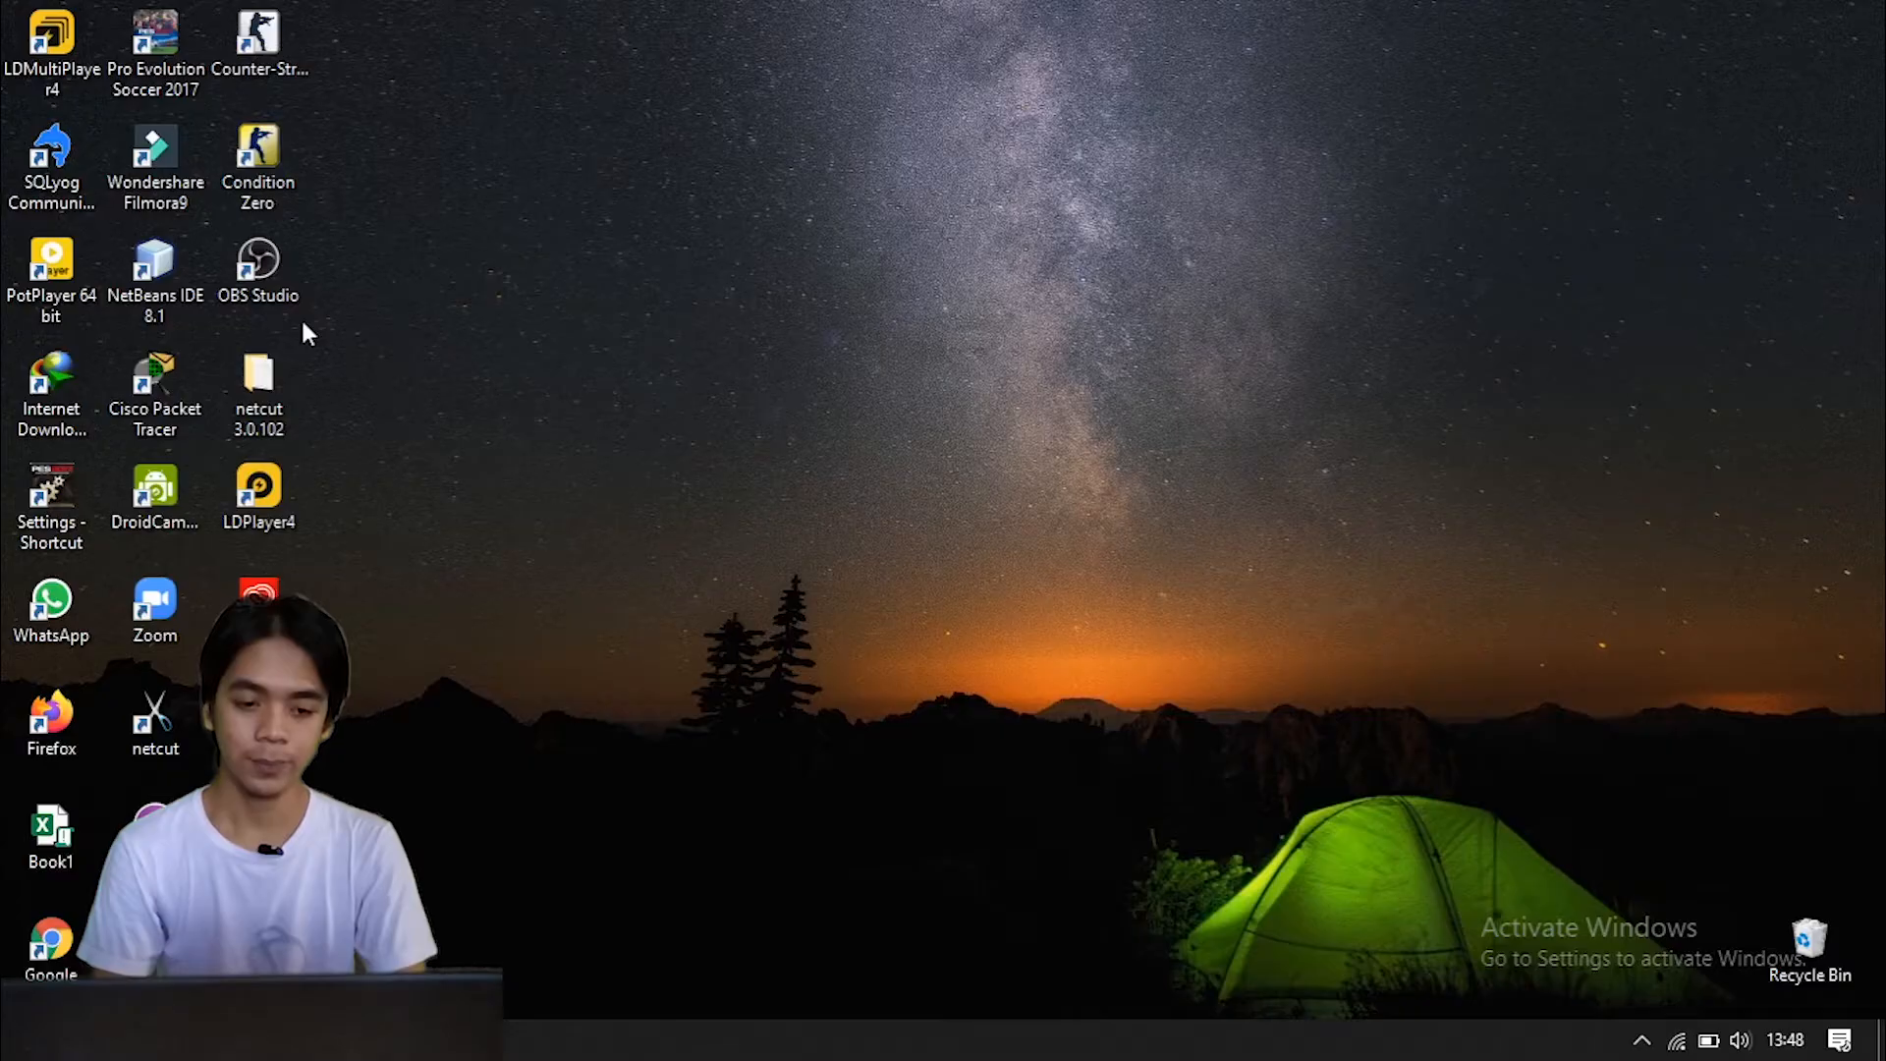
# Step: Bring the new Word window forward, maximize it, and create a blank document
pyautogui.moveTo(295, 1039)
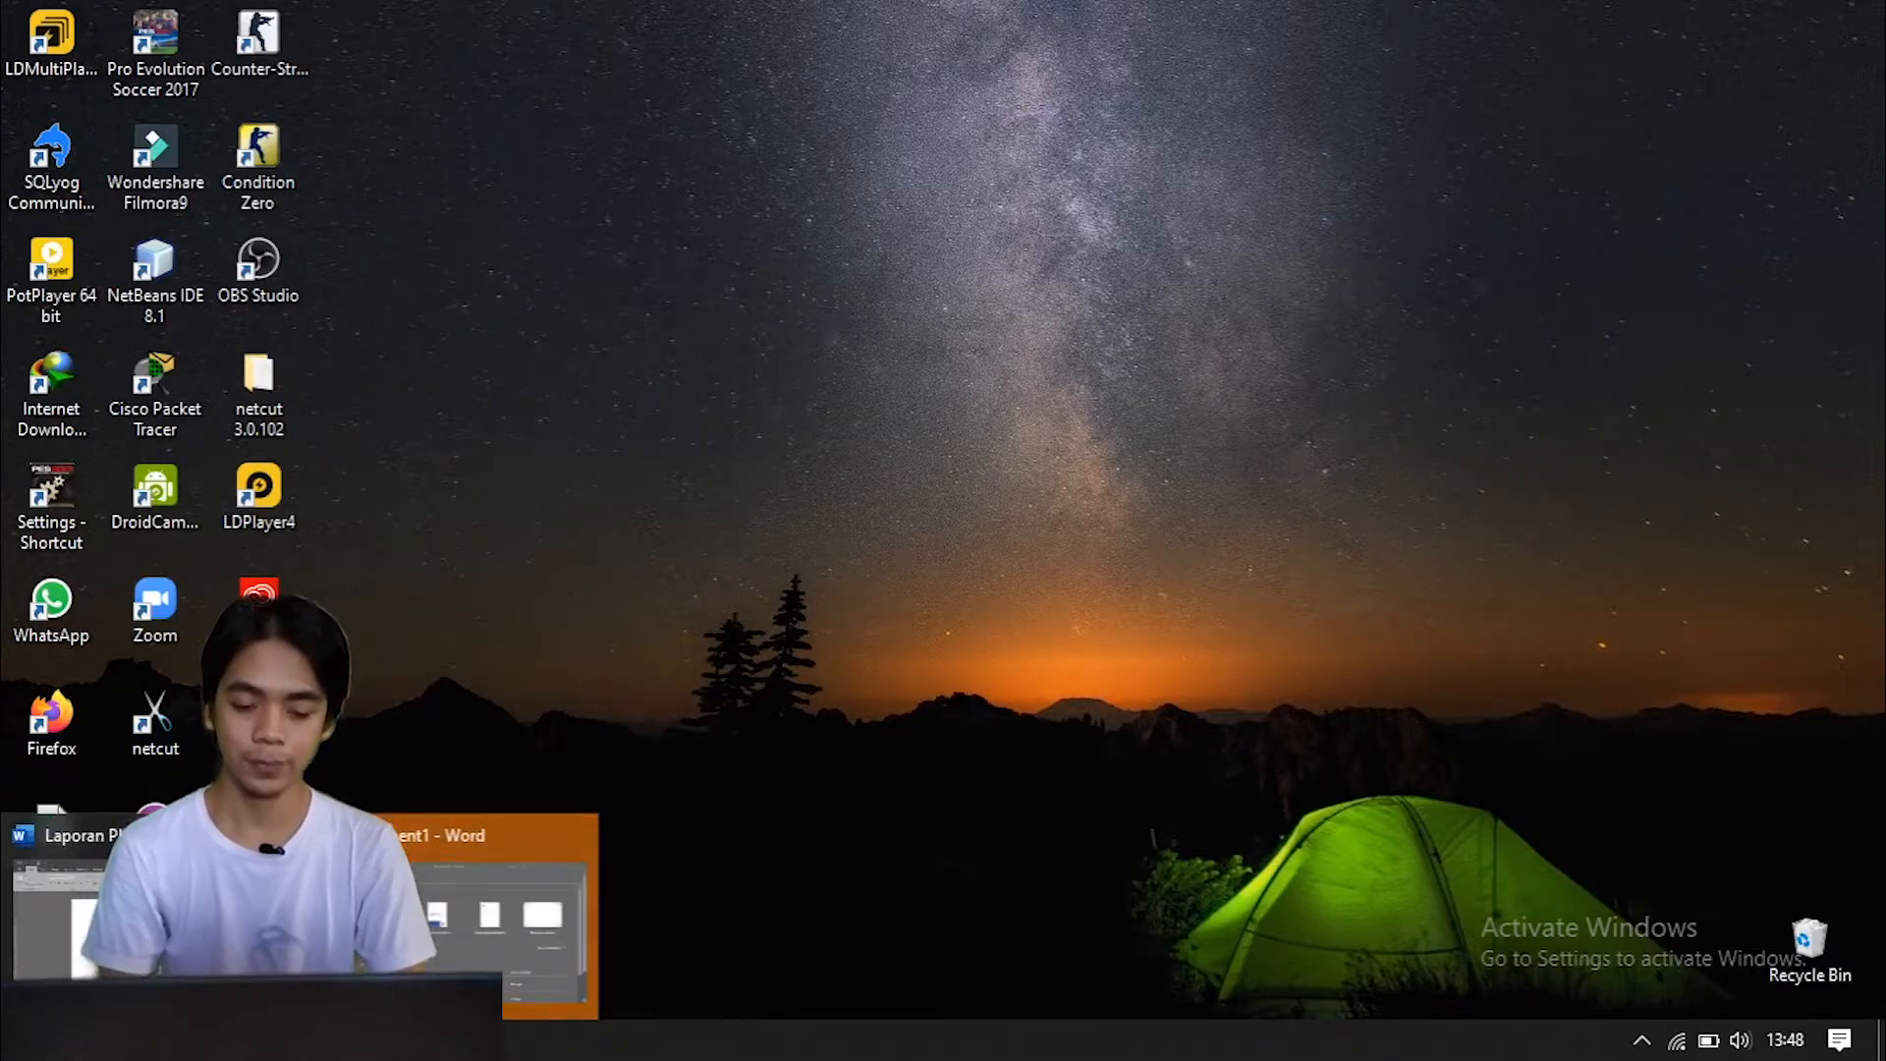
pyautogui.click(429, 916)
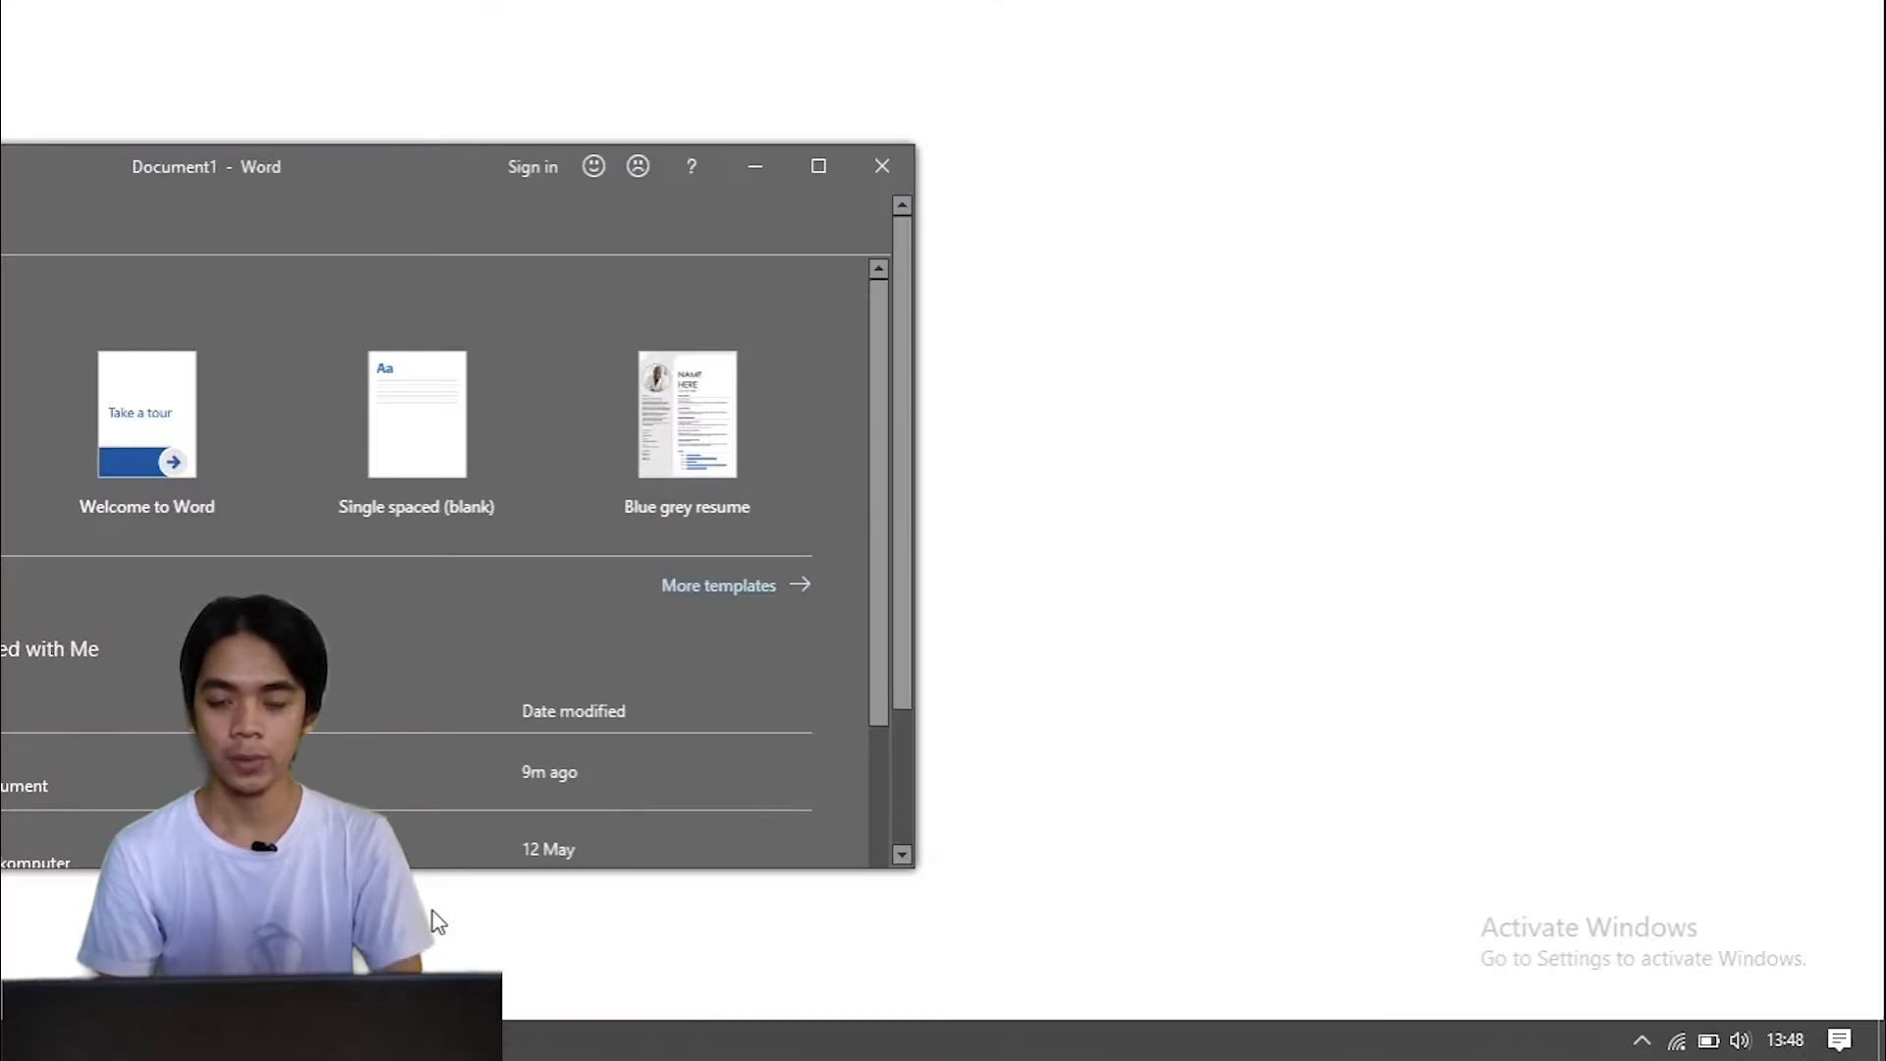
pyautogui.click(821, 173)
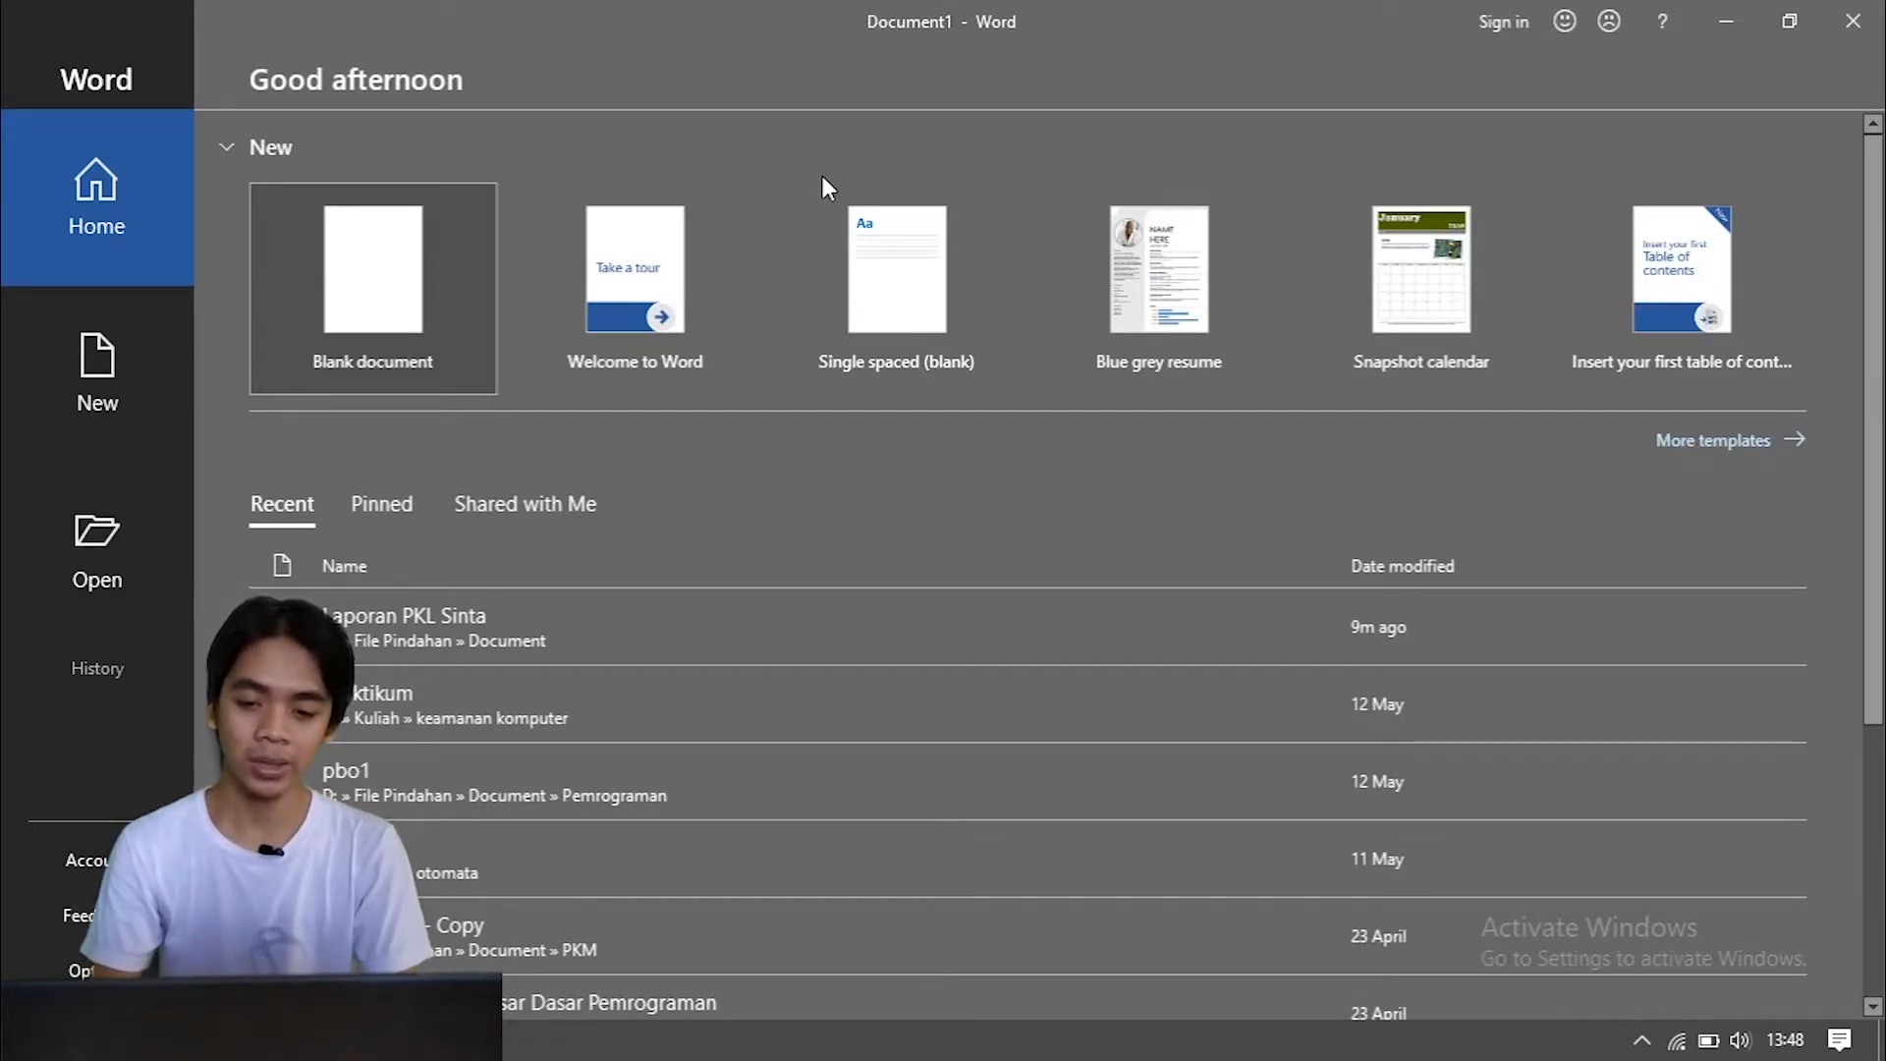
pyautogui.click(428, 305)
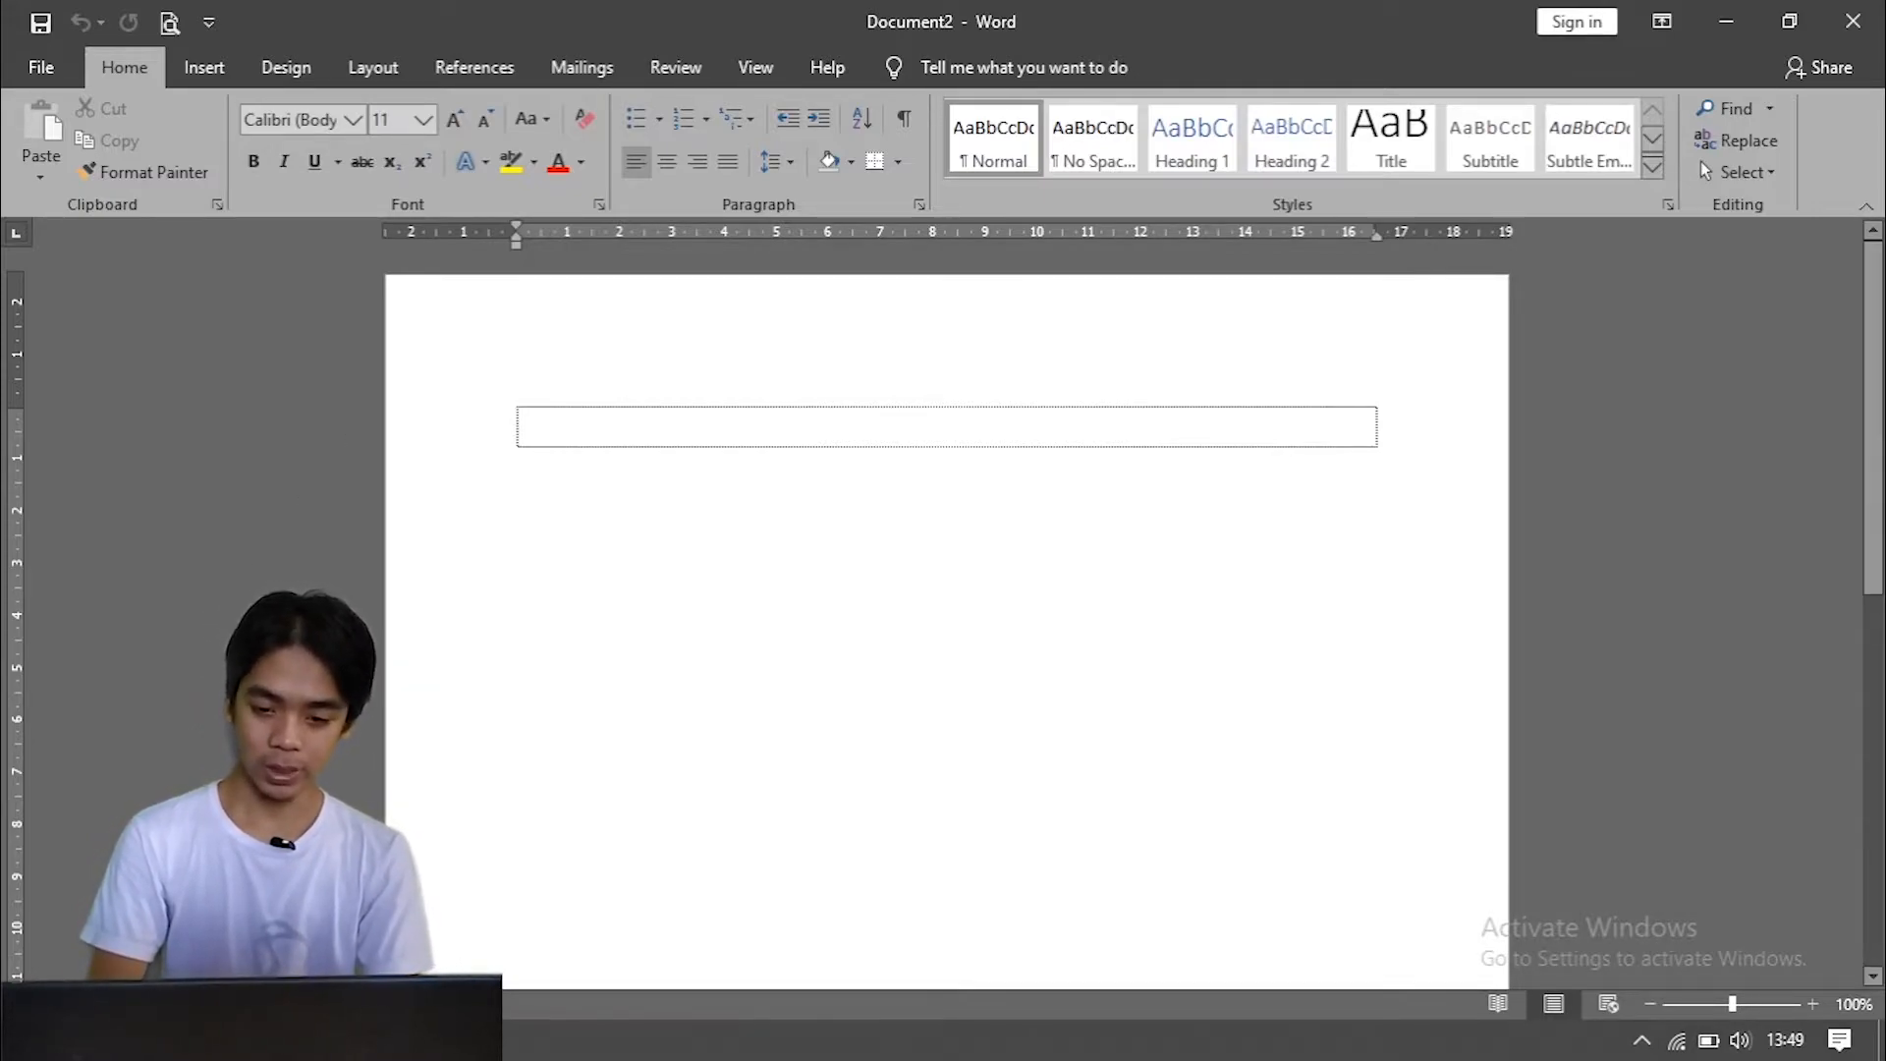
# Step: Switch to the Laporan PKL report and copy the PRAKATA text from its heading through the closing paragraph about suggestions and criticism
pyautogui.click(315, 1040)
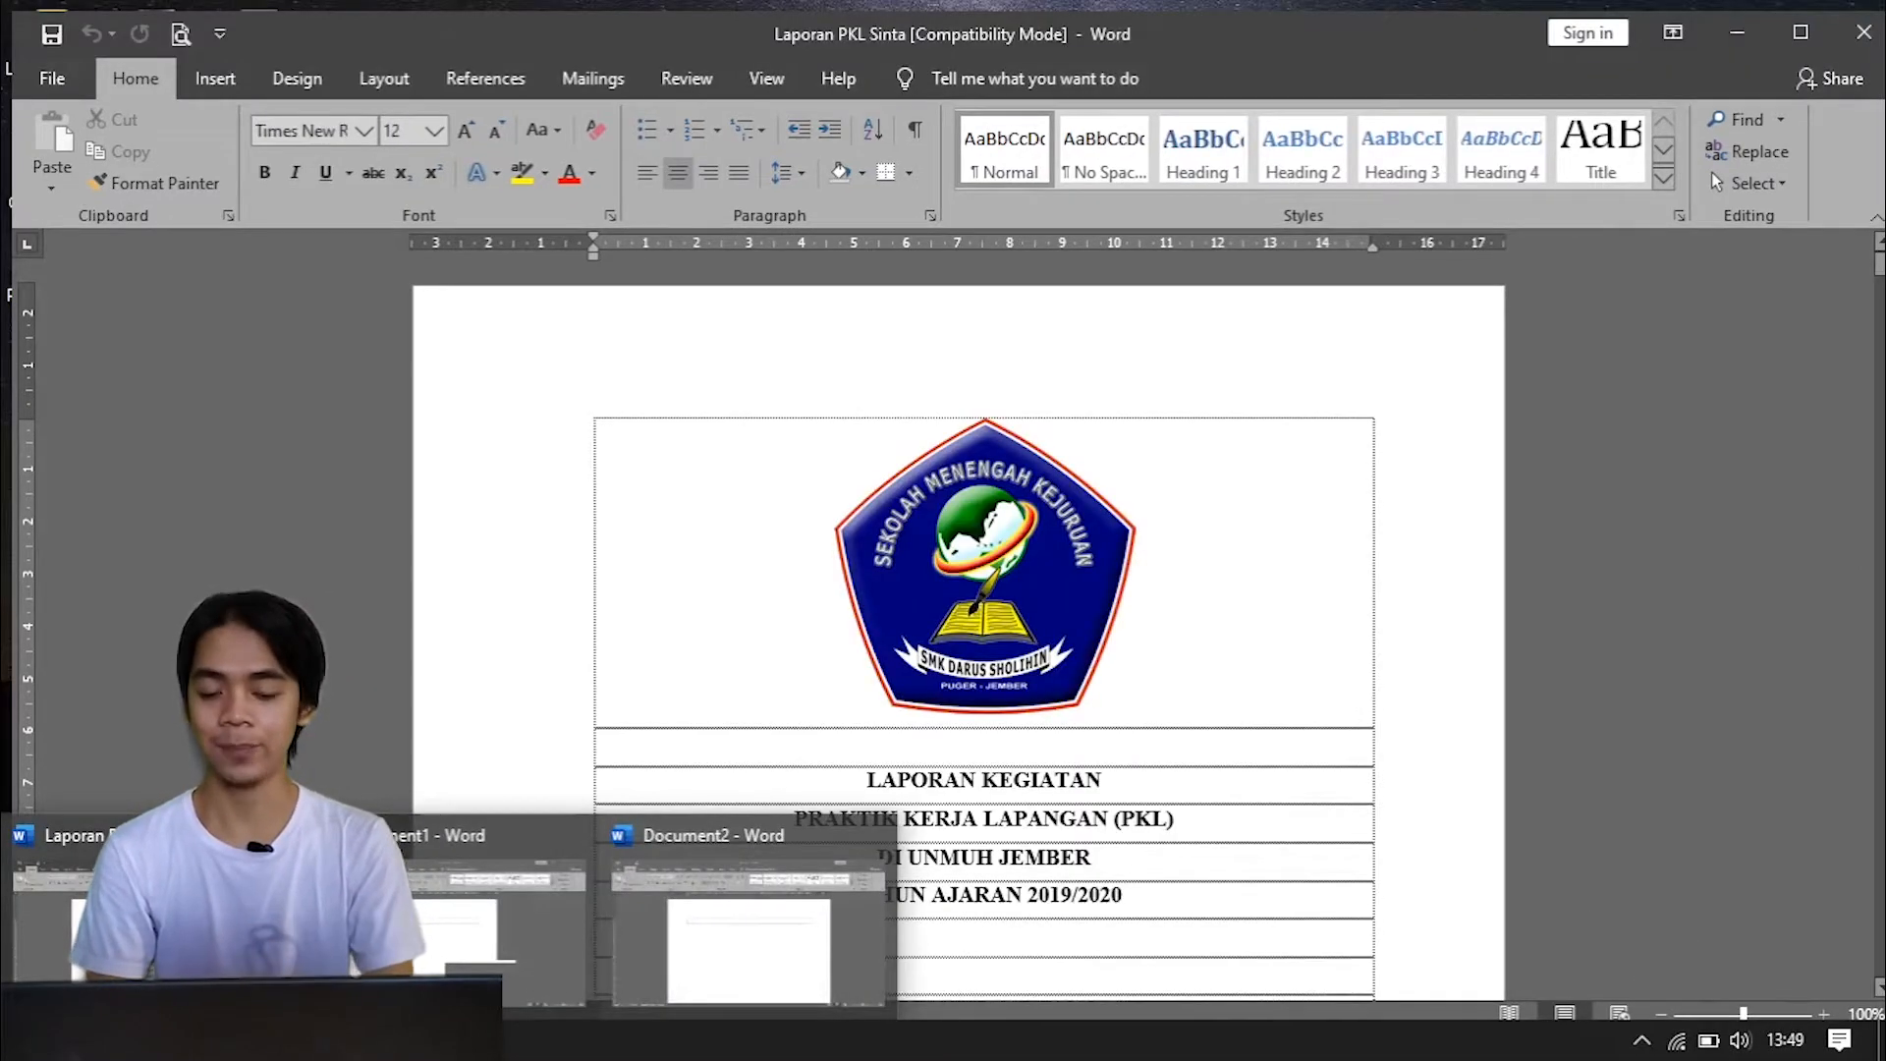
pyautogui.click(152, 924)
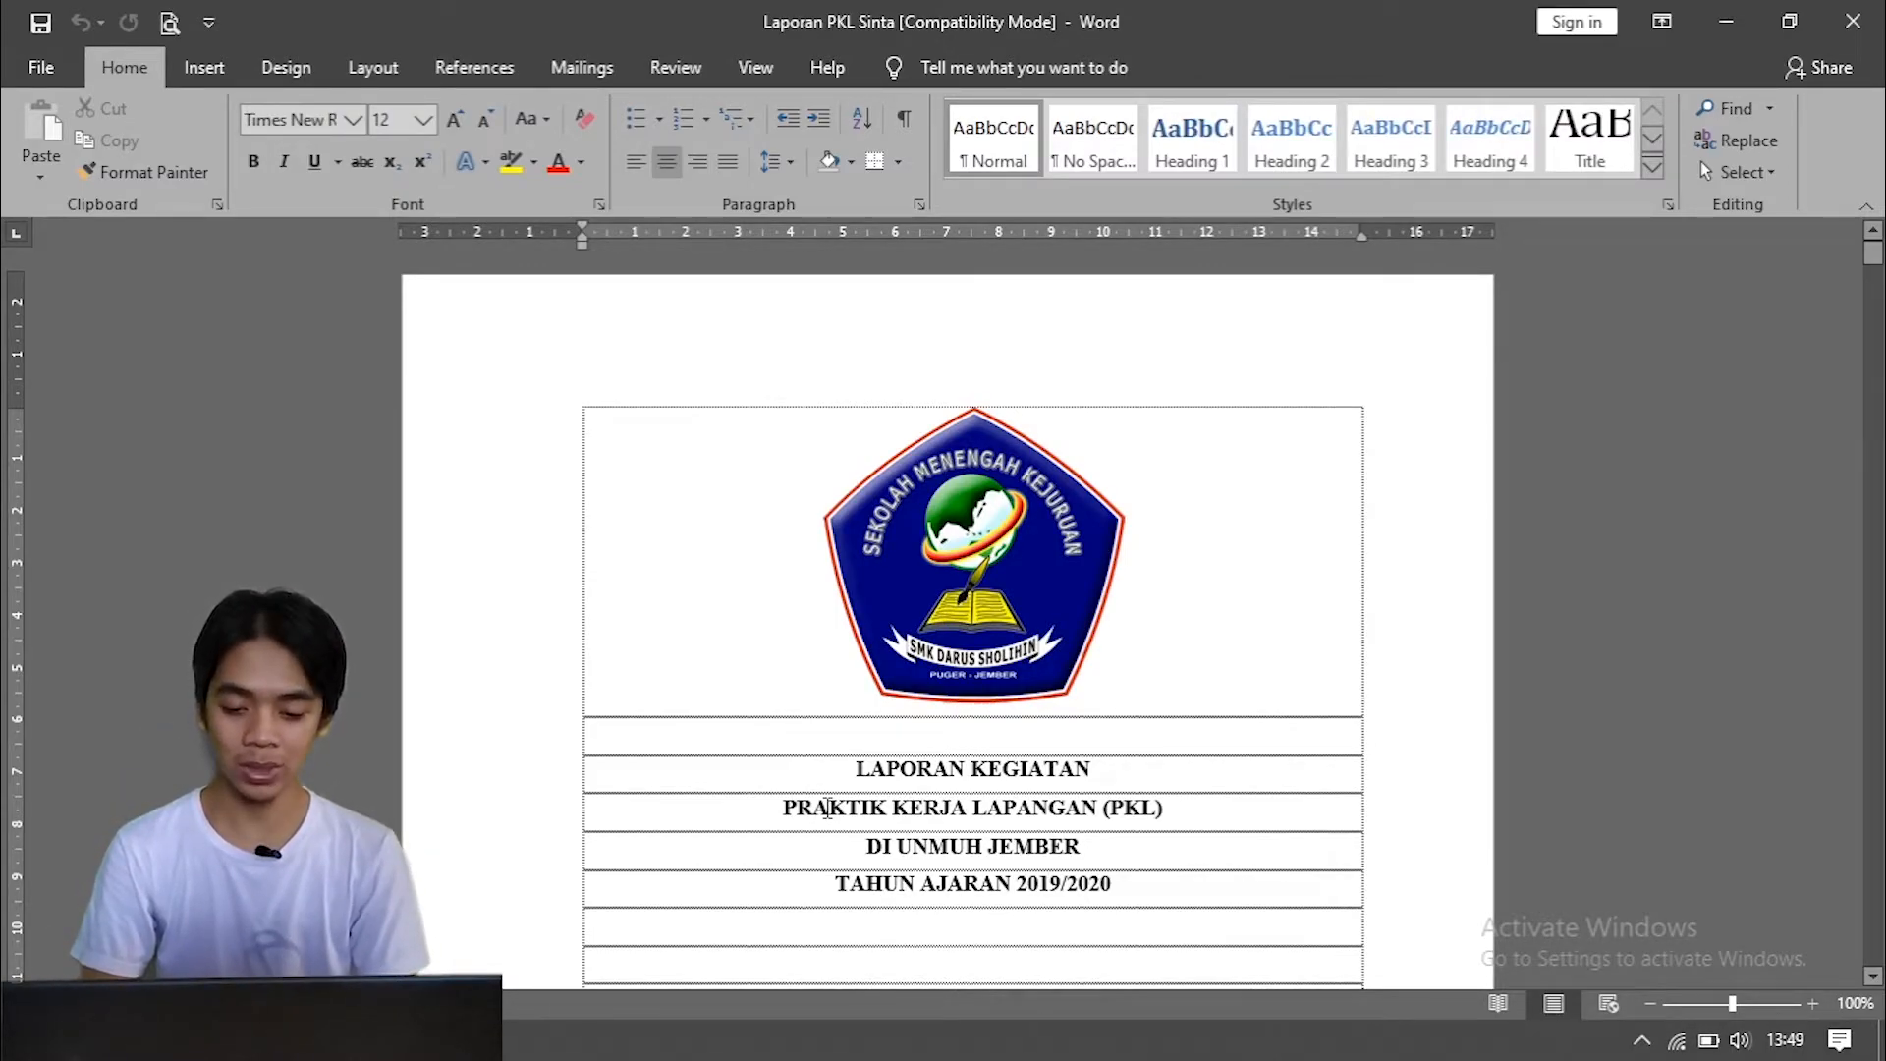
pyautogui.scroll(-2, 894, 830)
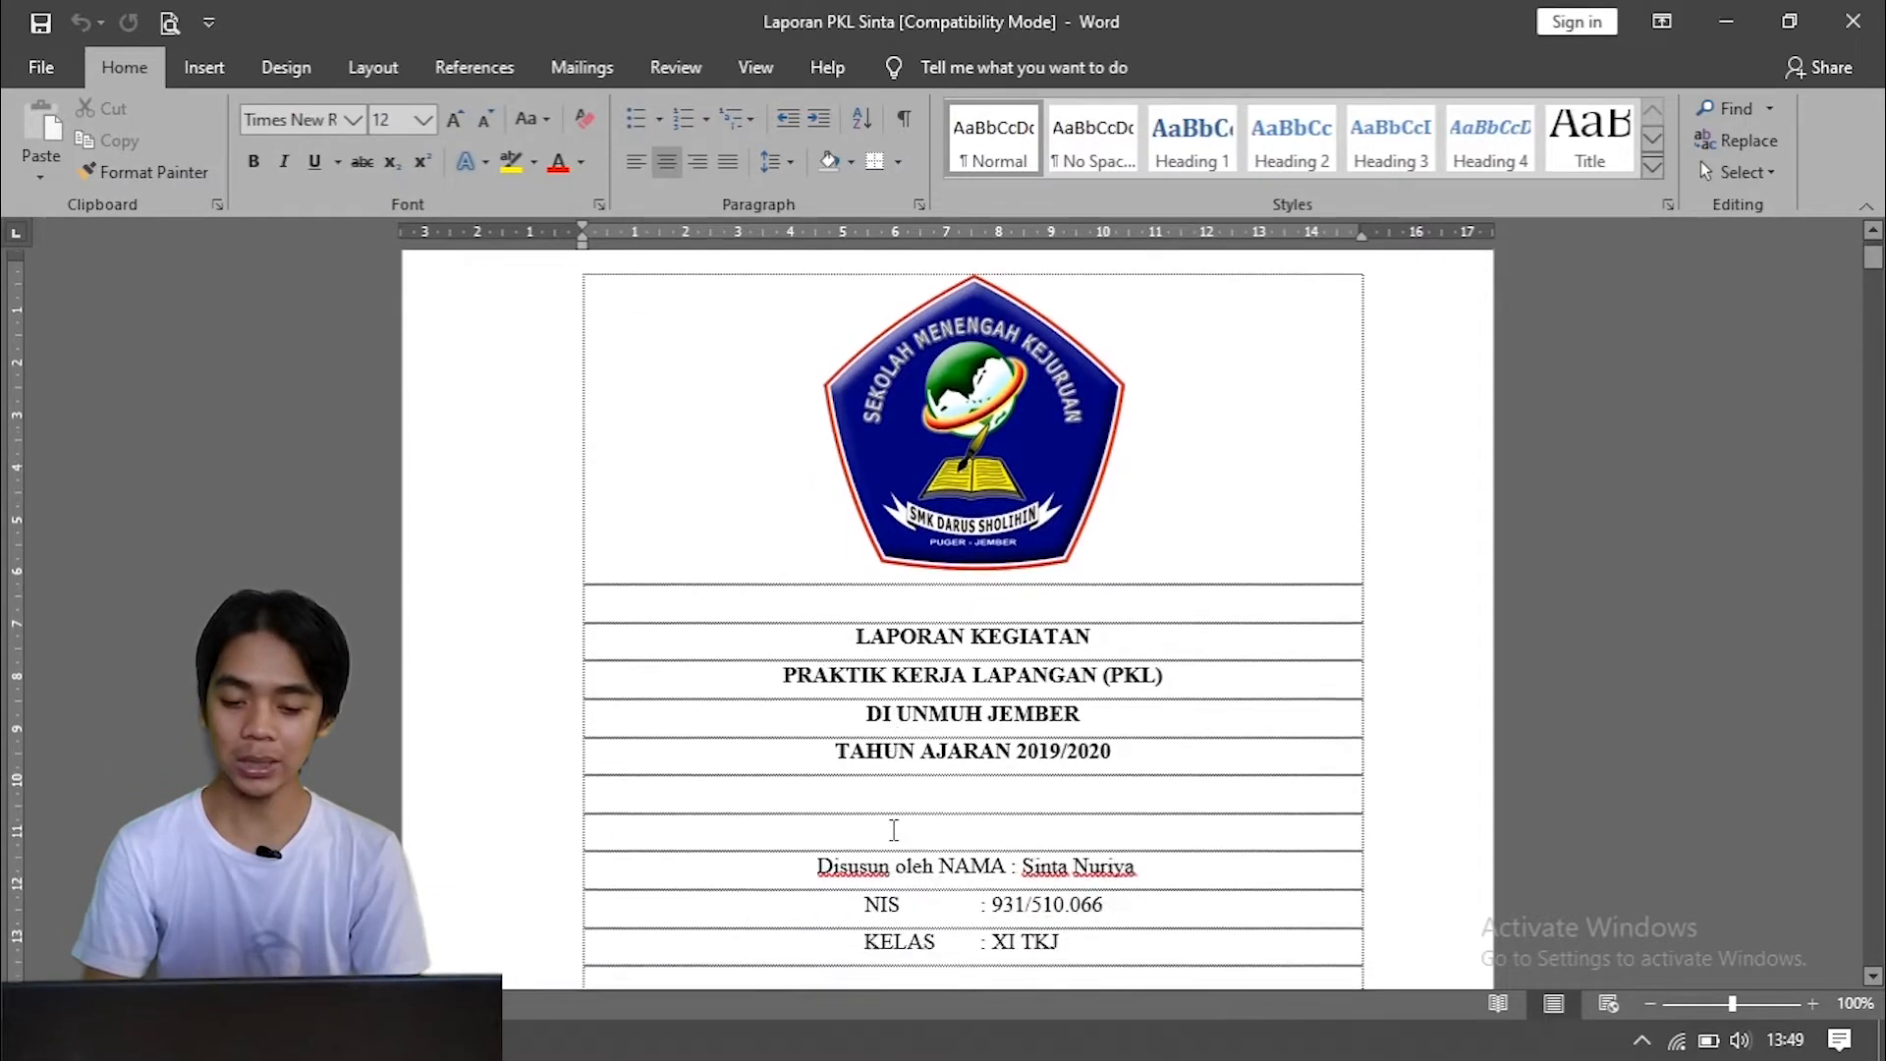
pyautogui.scroll(-20, 894, 831)
pyautogui.scroll(-15, 894, 830)
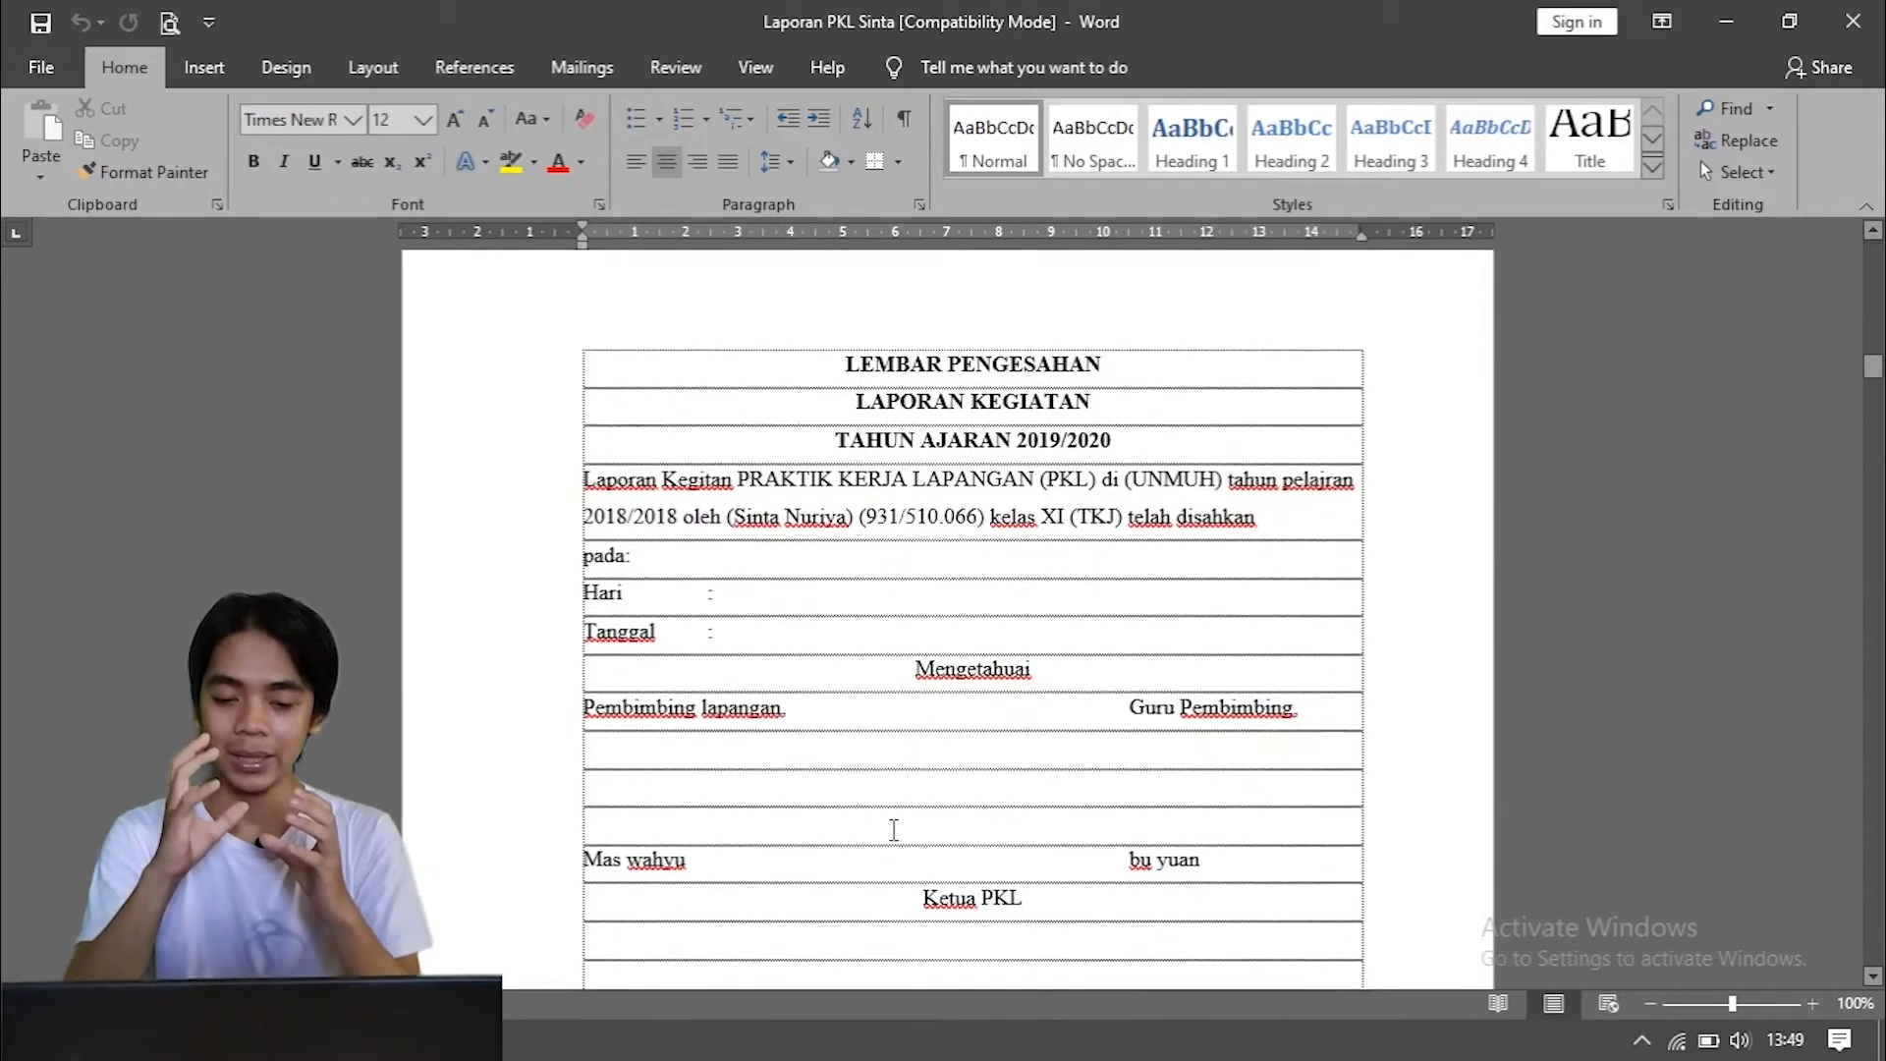
pyautogui.scroll(-2, 894, 830)
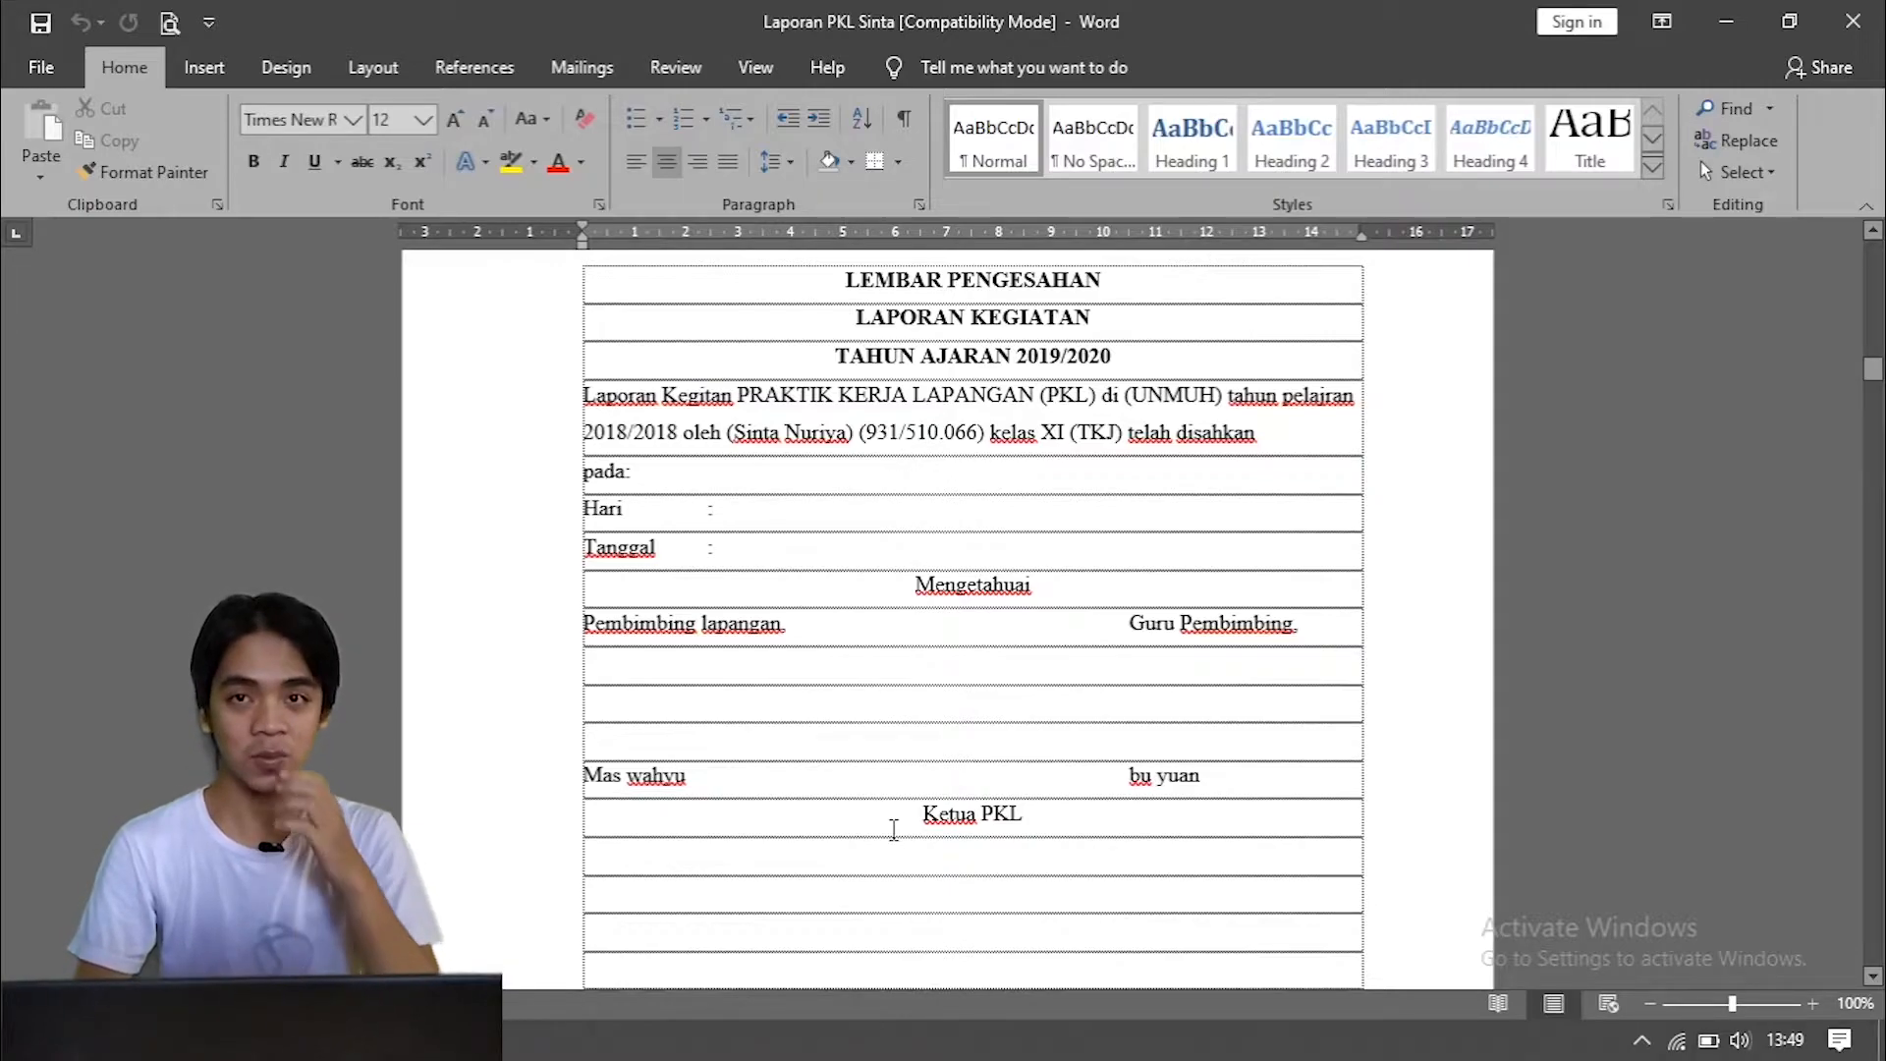
pyautogui.scroll(-20, 894, 830)
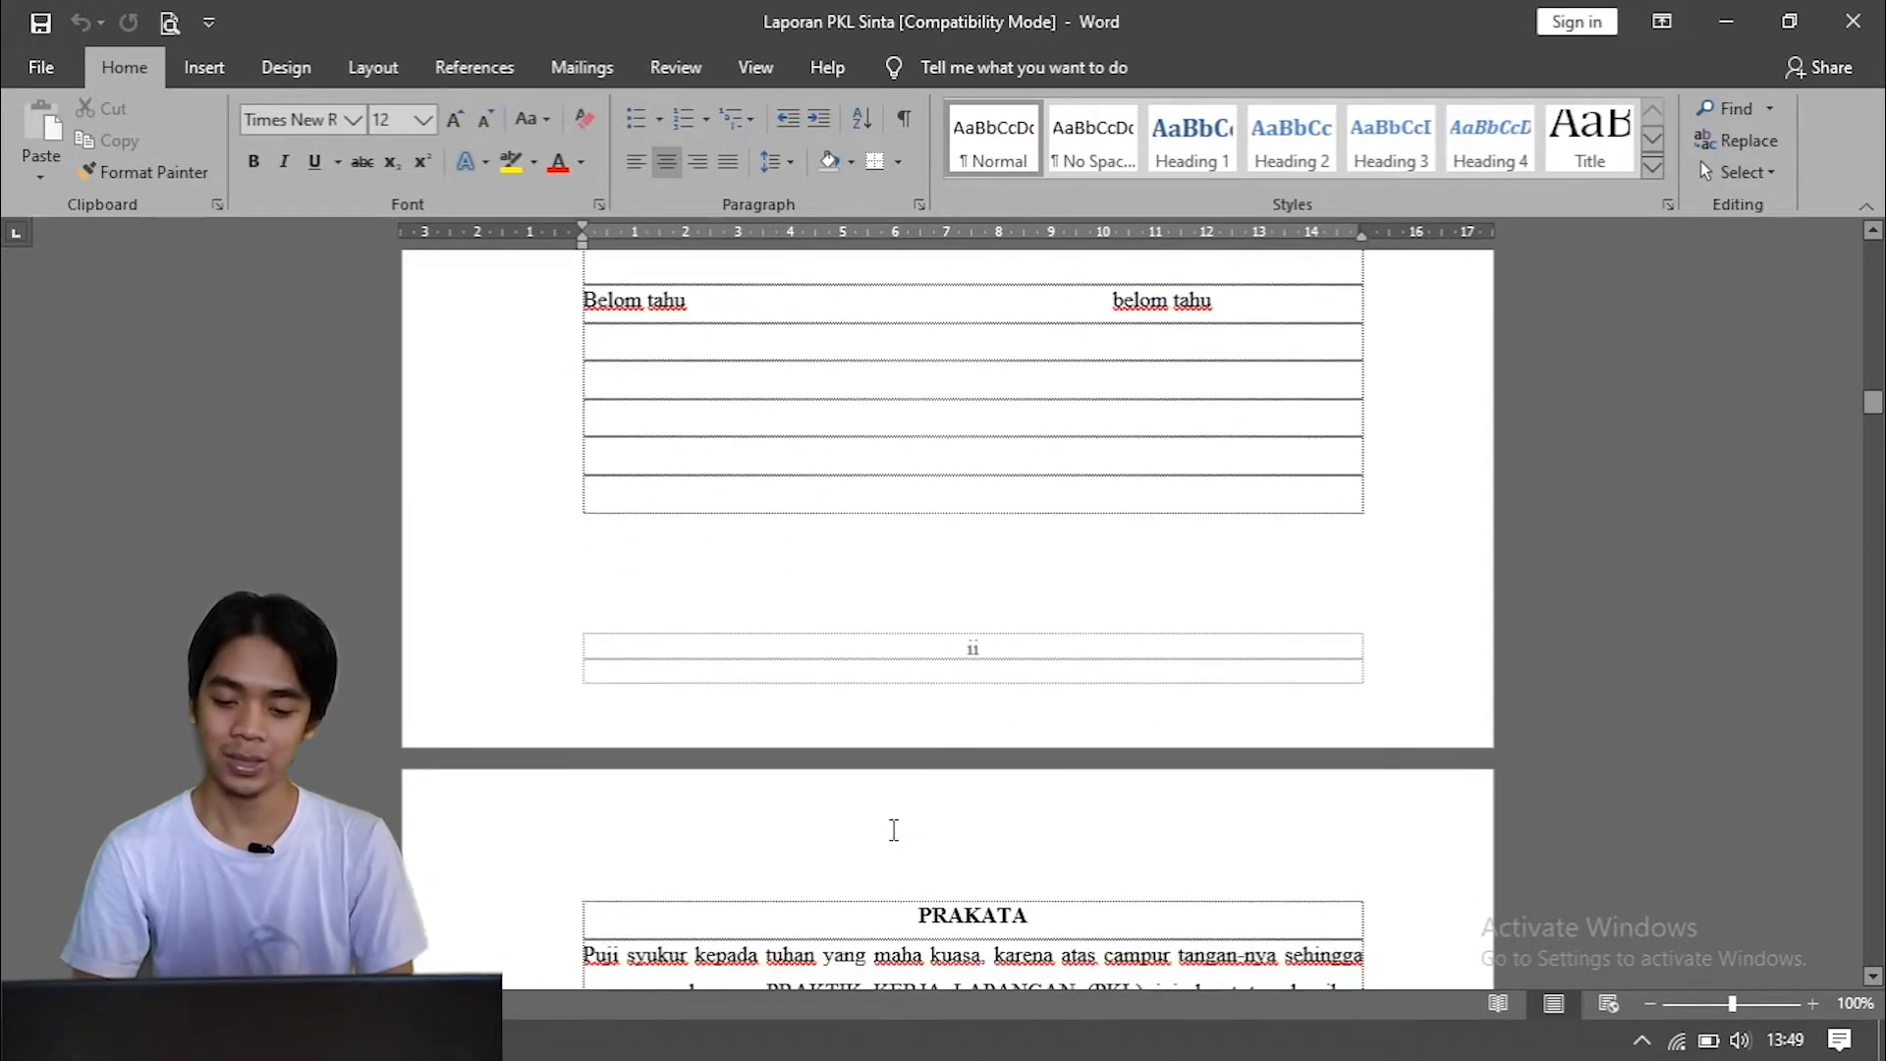
pyautogui.scroll(-10, 894, 830)
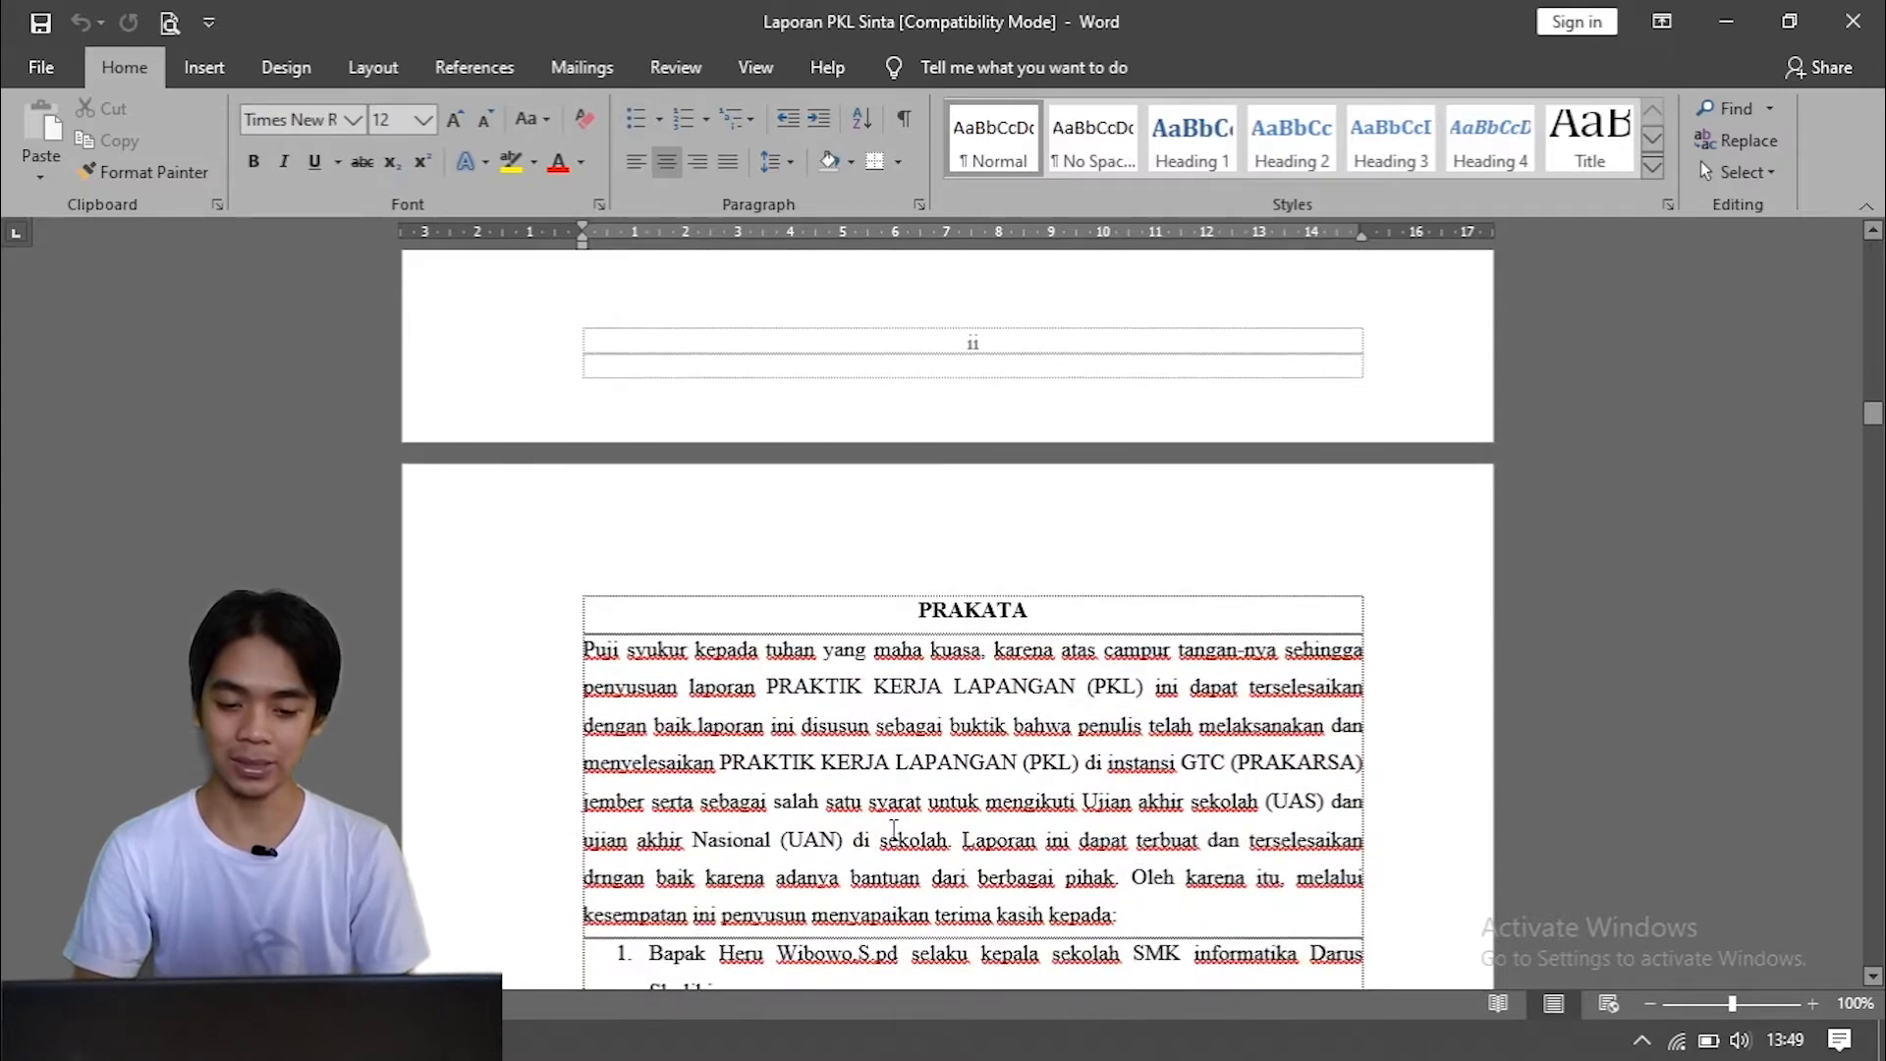
pyautogui.scroll(-4, 894, 831)
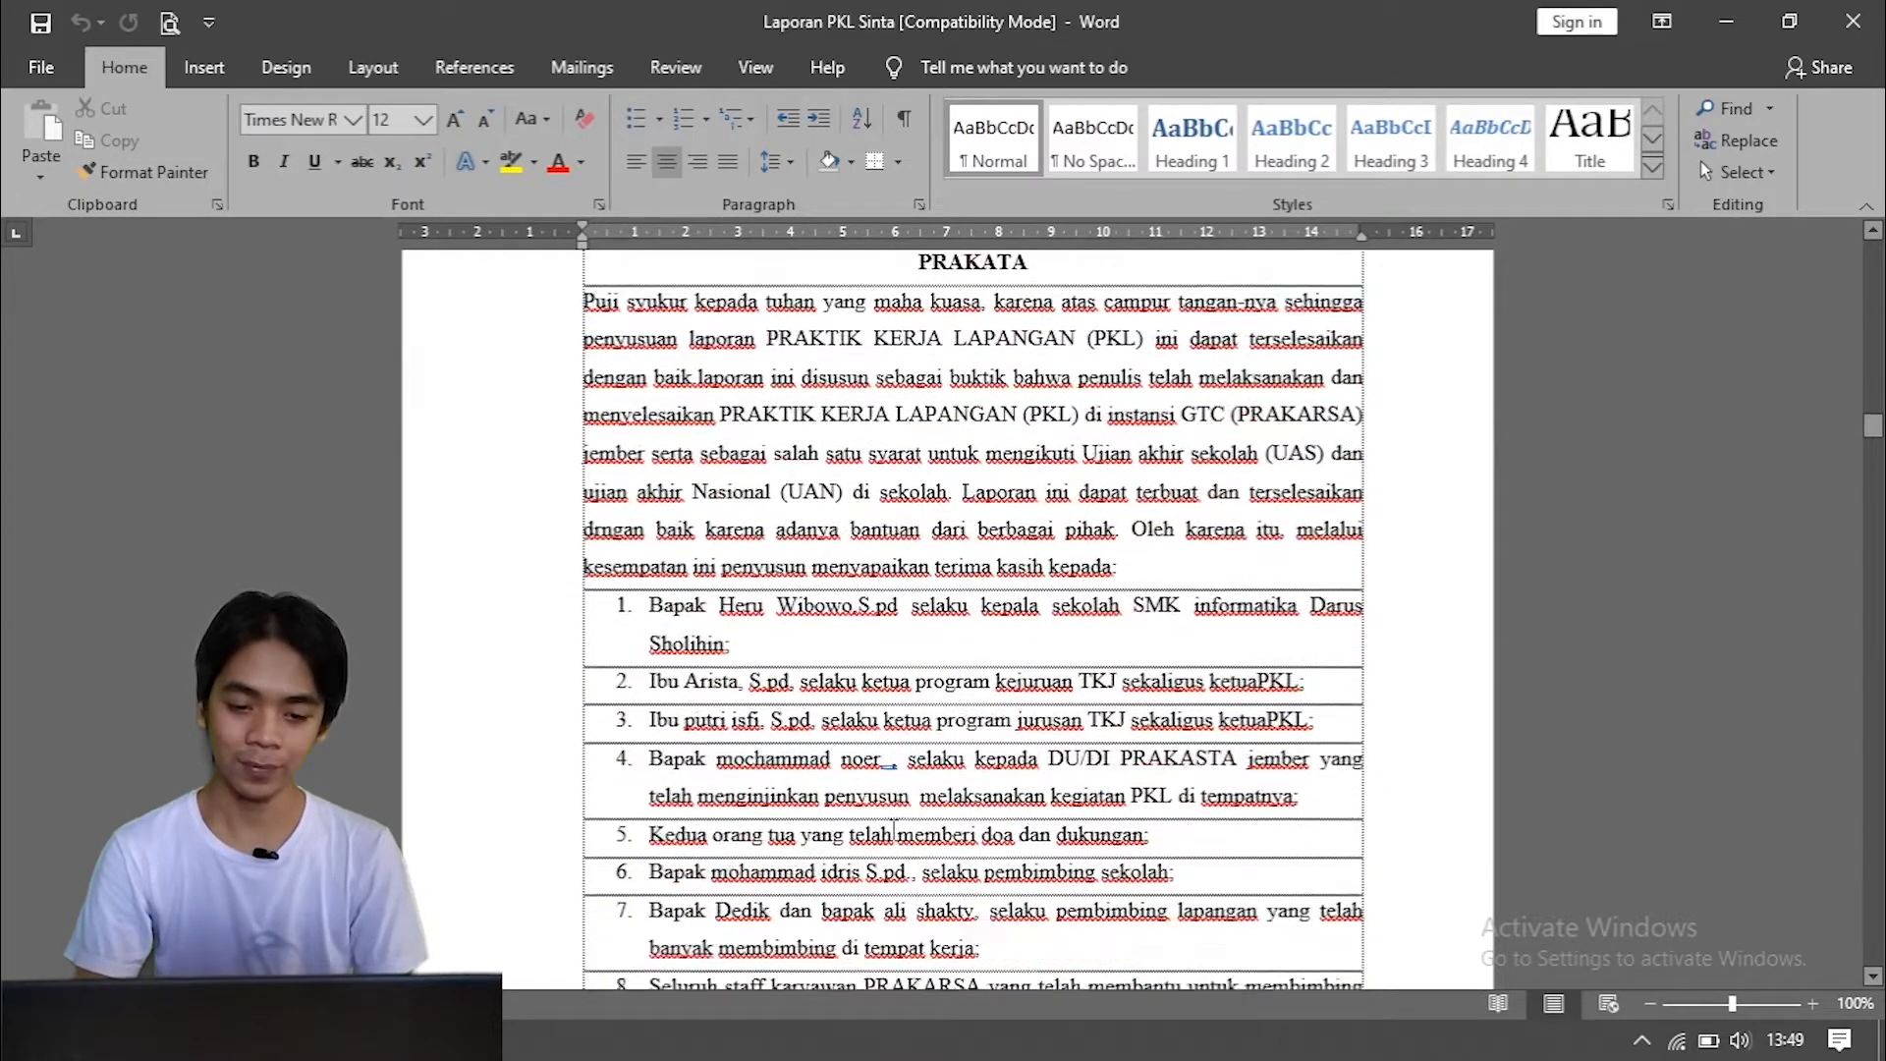
pyautogui.scroll(4, 894, 830)
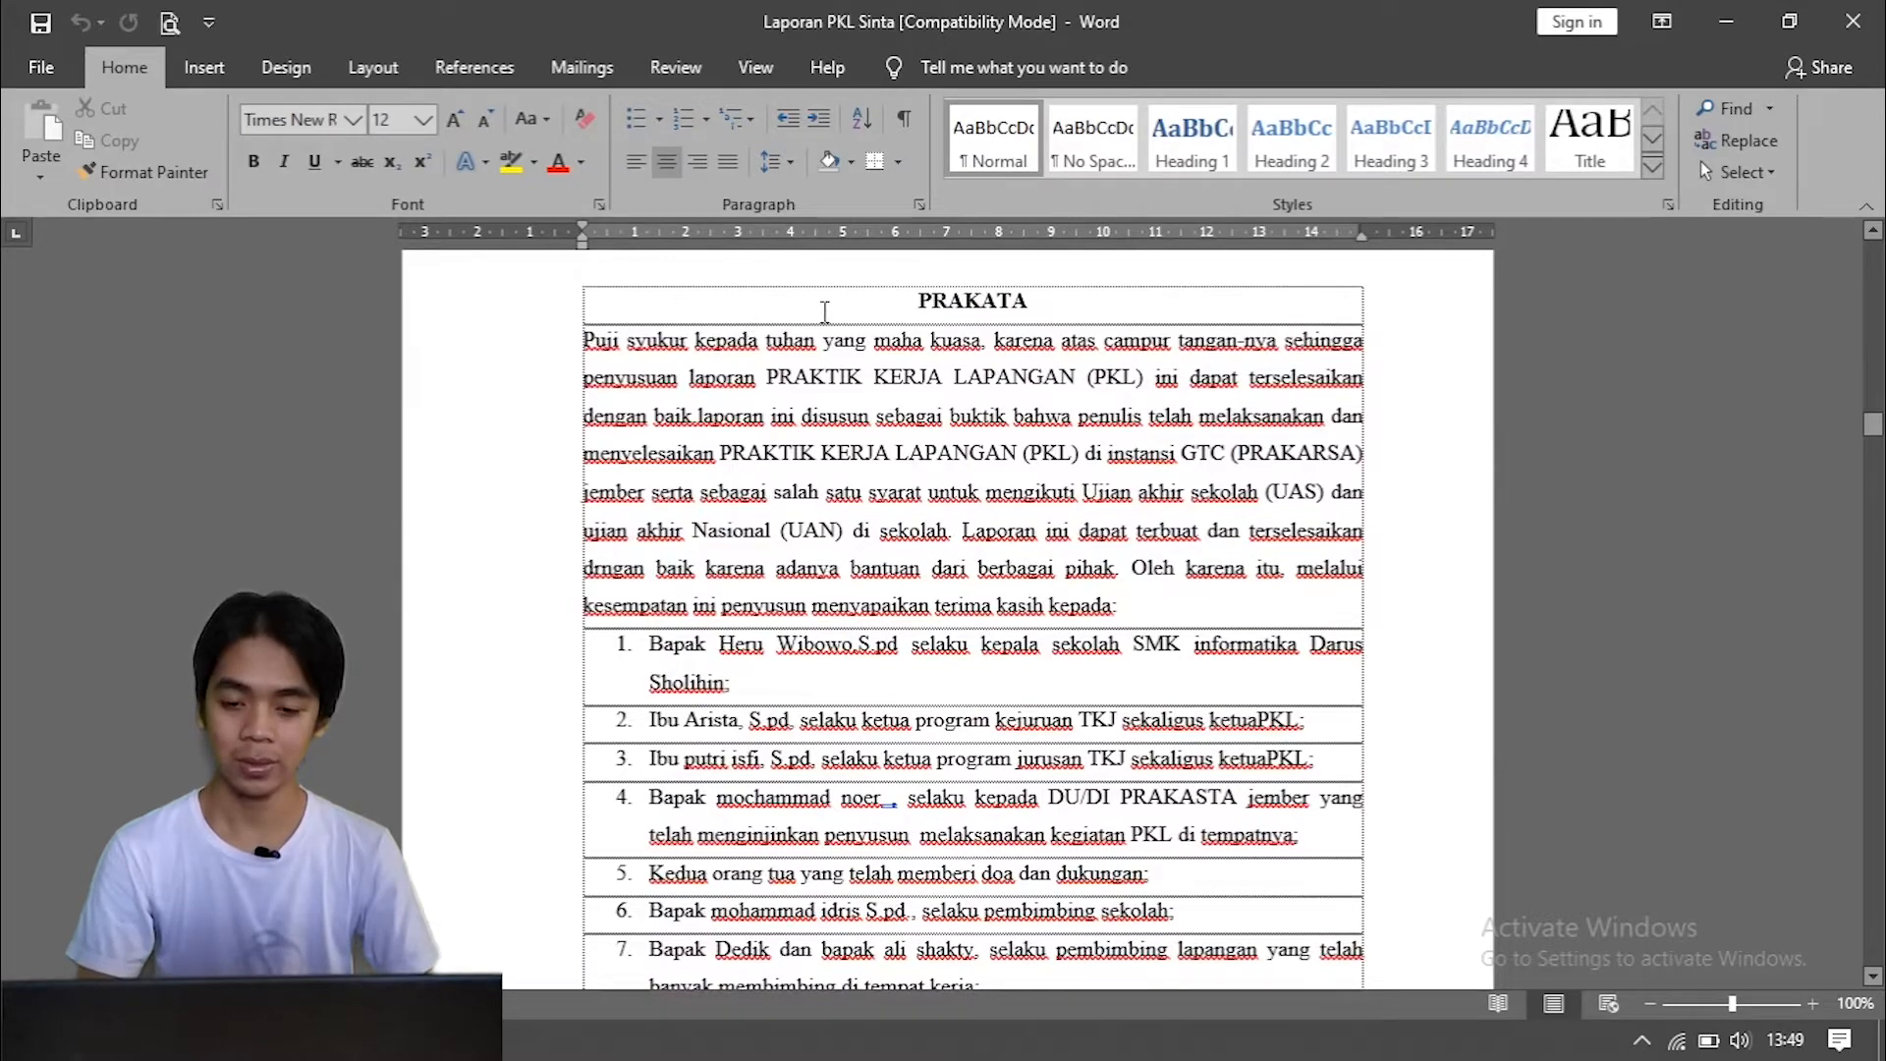
pyautogui.moveTo(916, 299); pyautogui.dragTo(1184, 588)
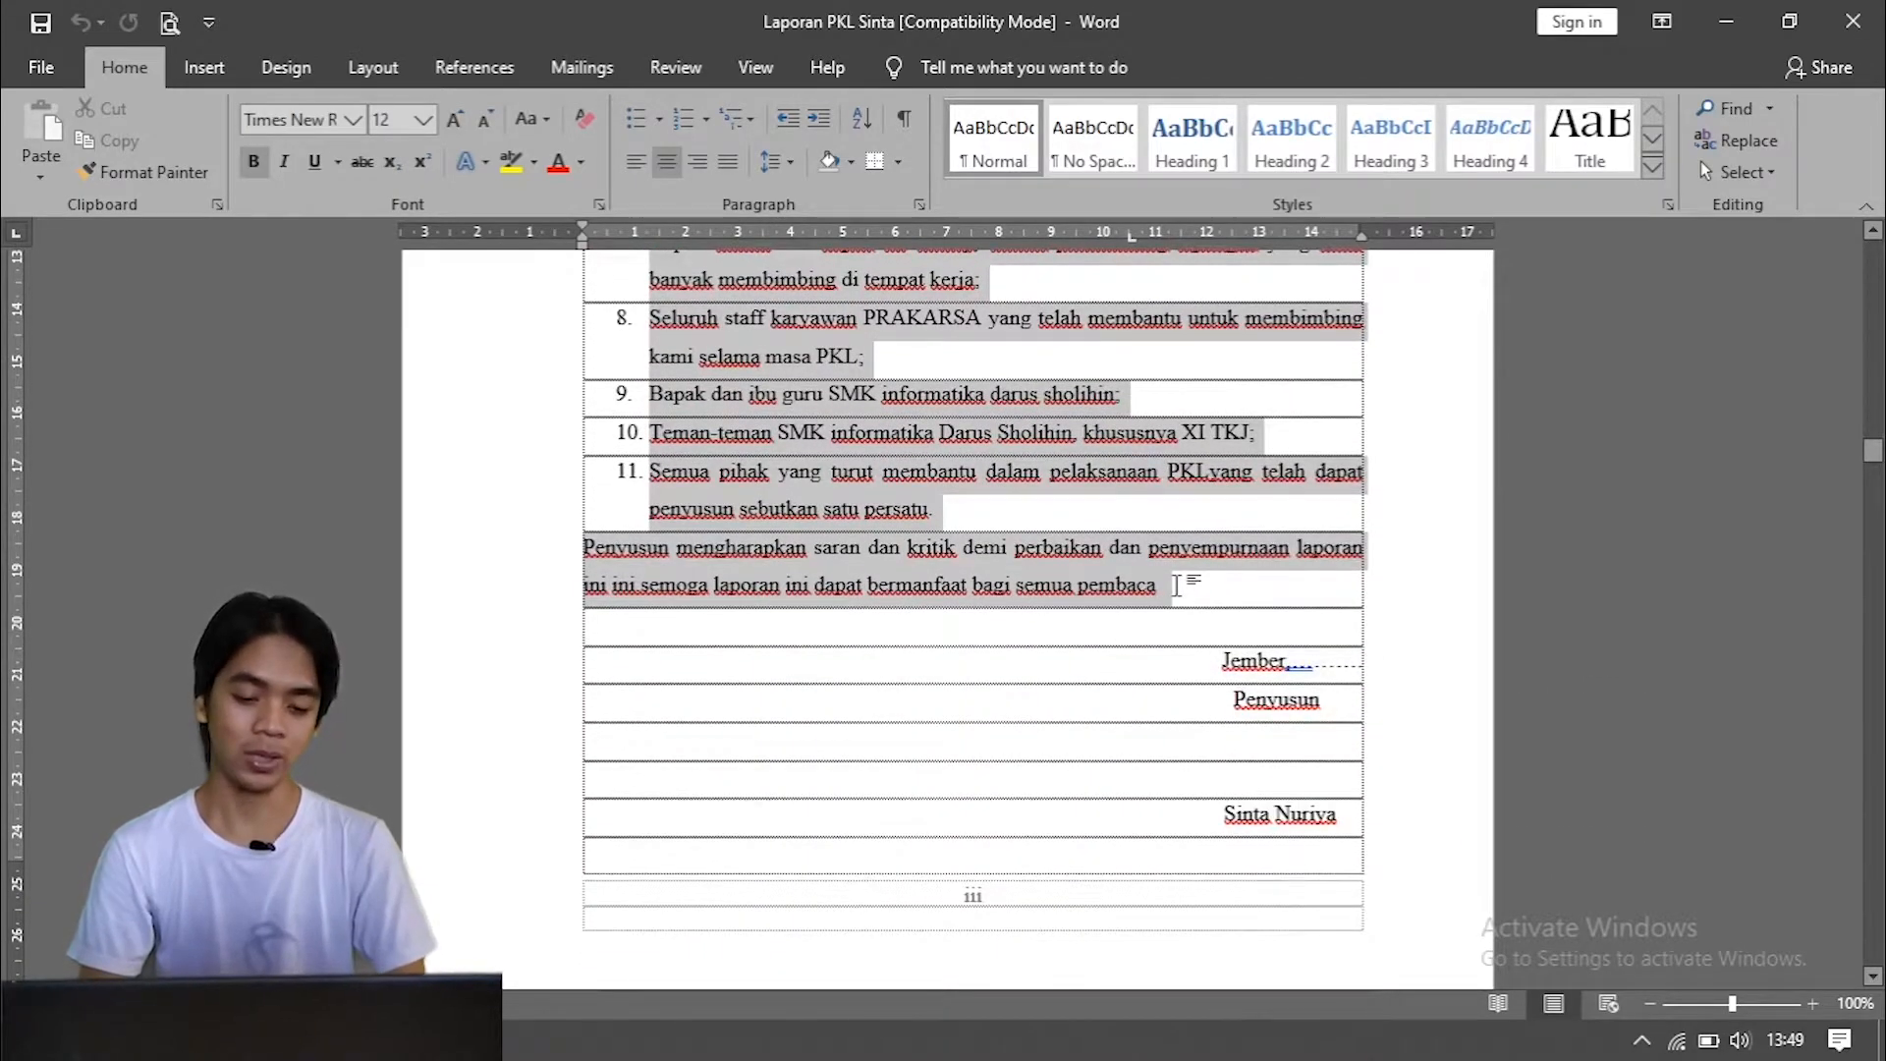
pyautogui.hotkey('ctrl', 'c')
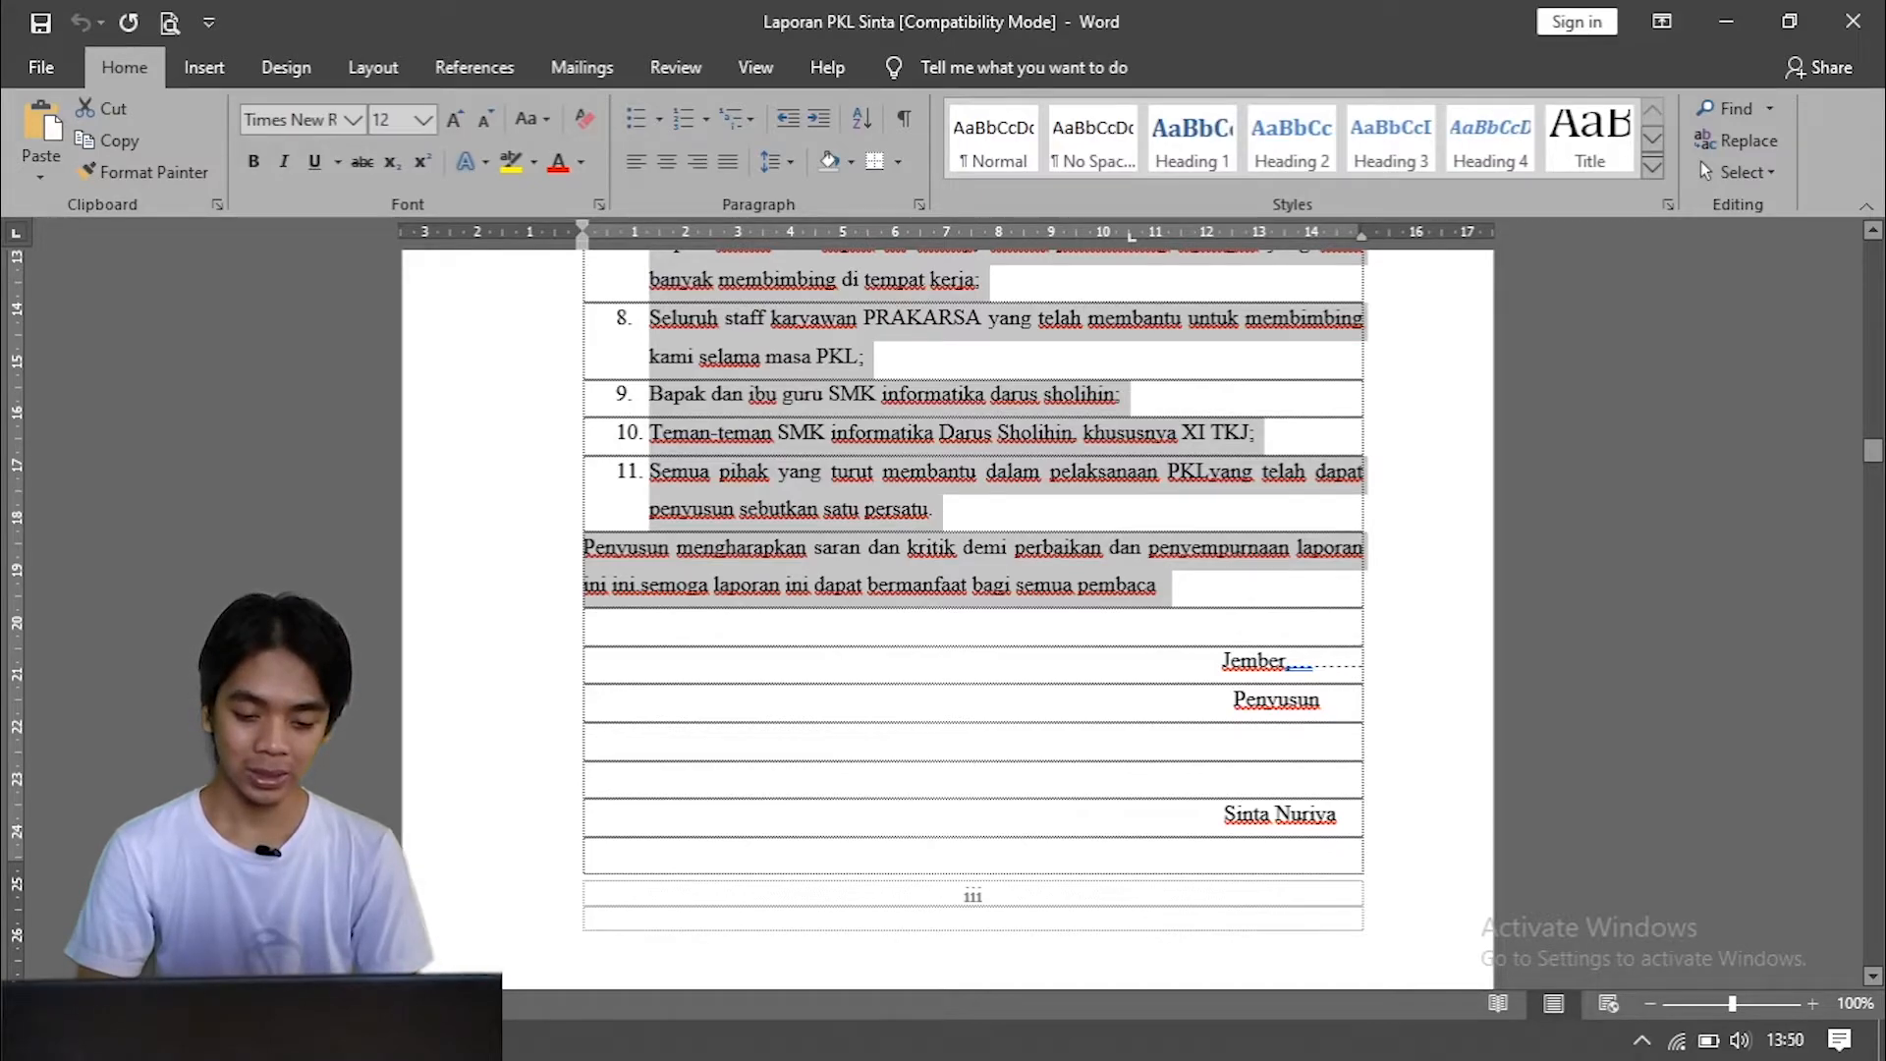
# Step: Close the unused Document1 window and switch to the blank Document2
pyautogui.click(295, 1040)
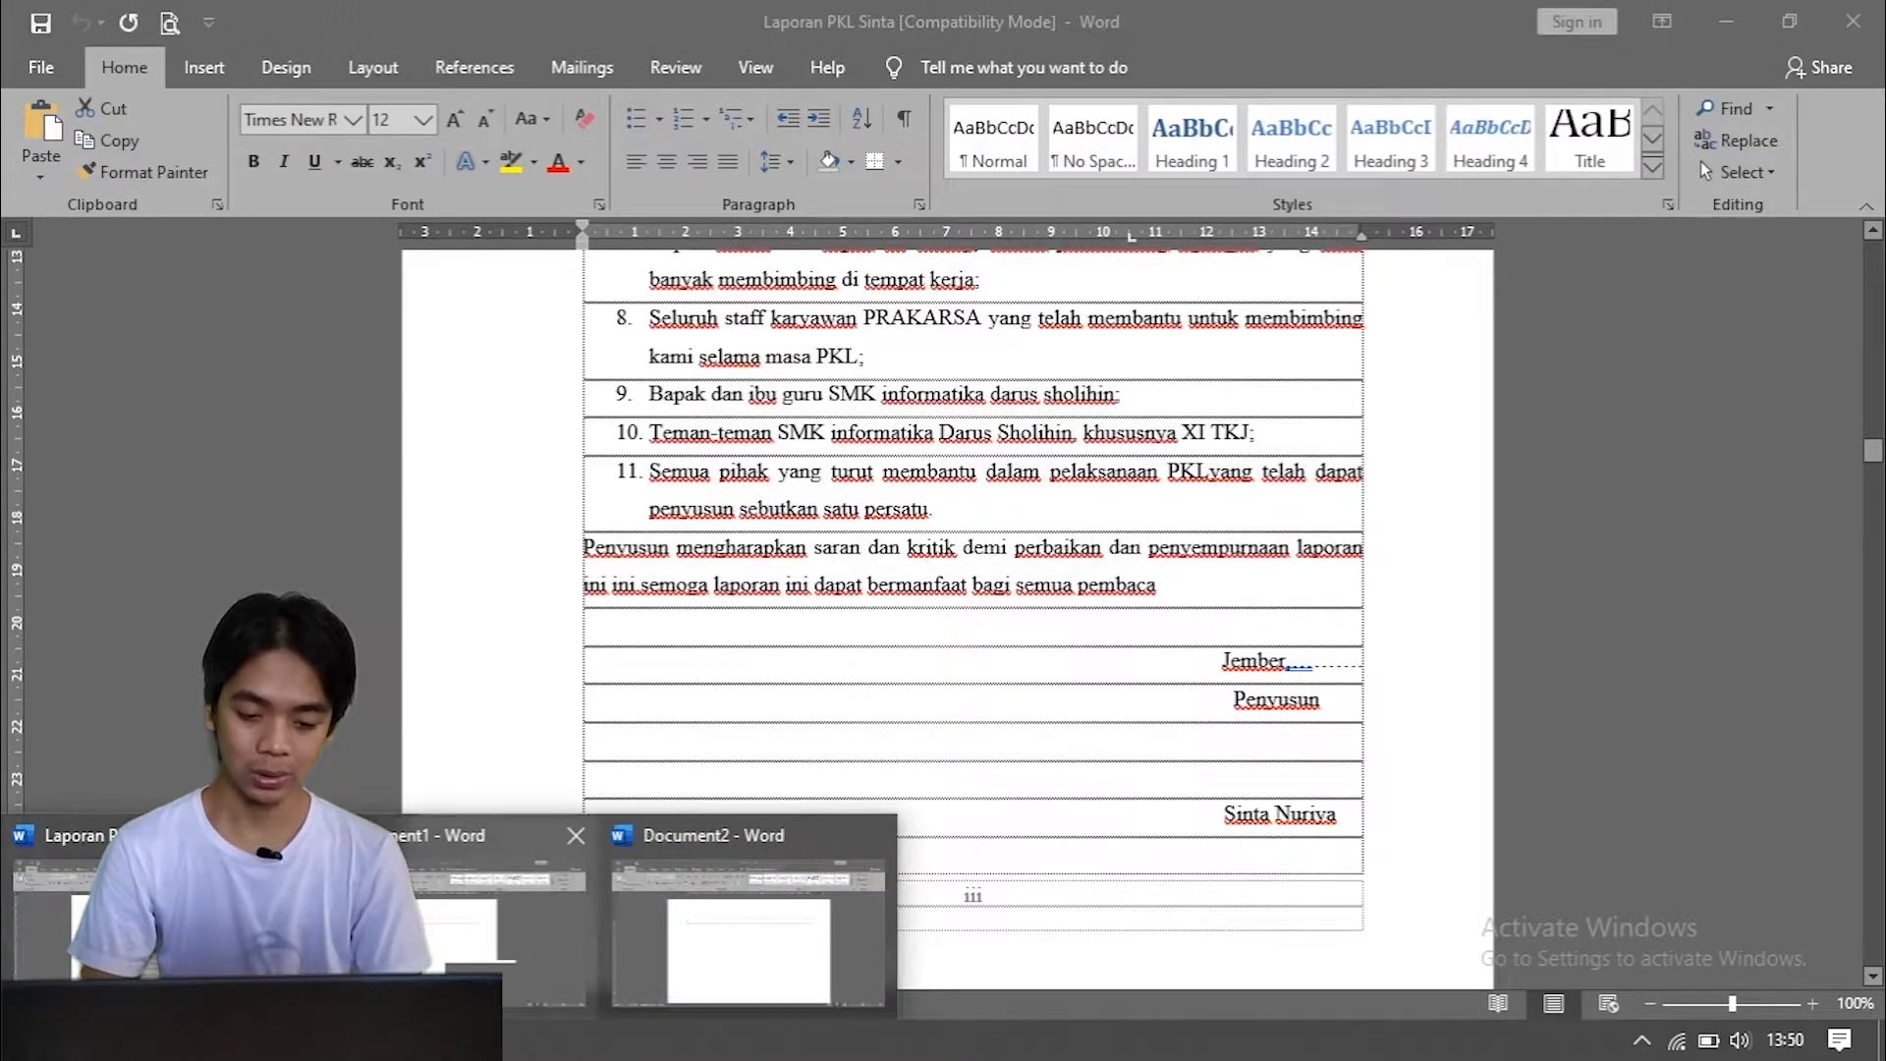
pyautogui.moveTo(574, 874)
pyautogui.click(578, 836)
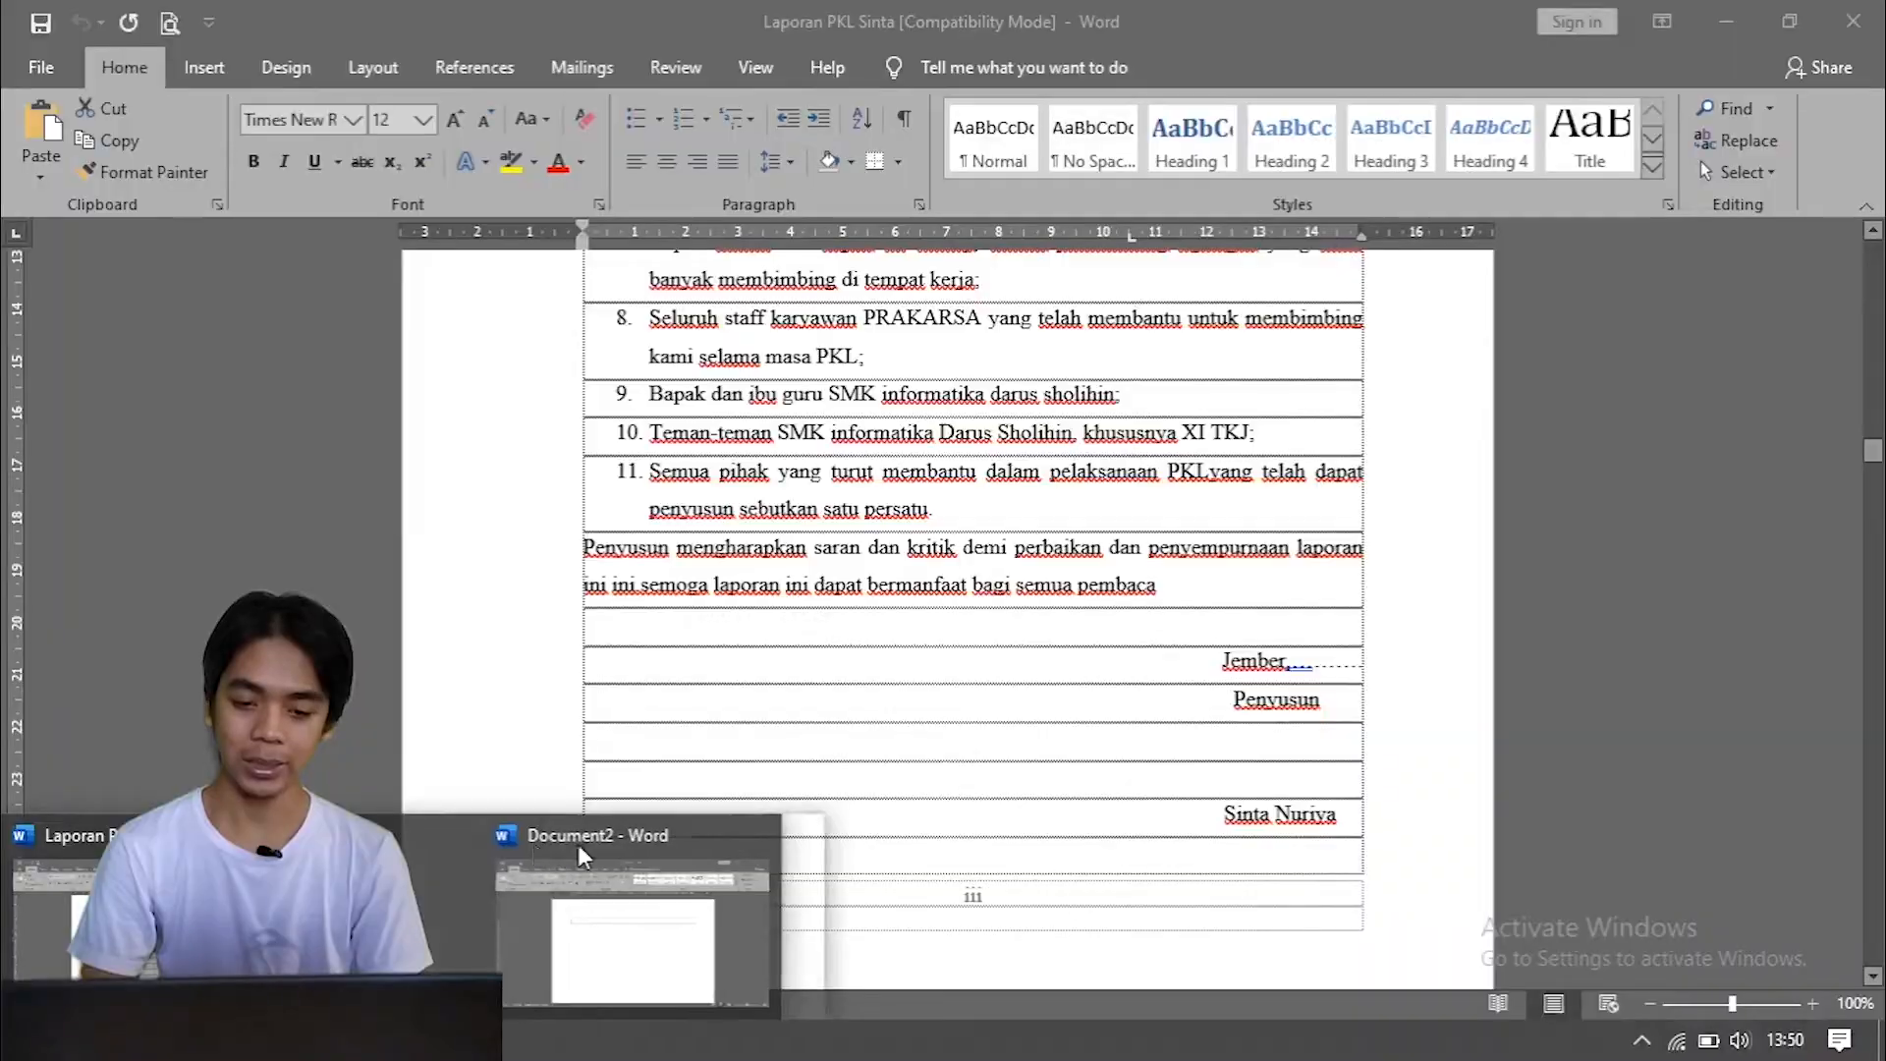
pyautogui.click(505, 918)
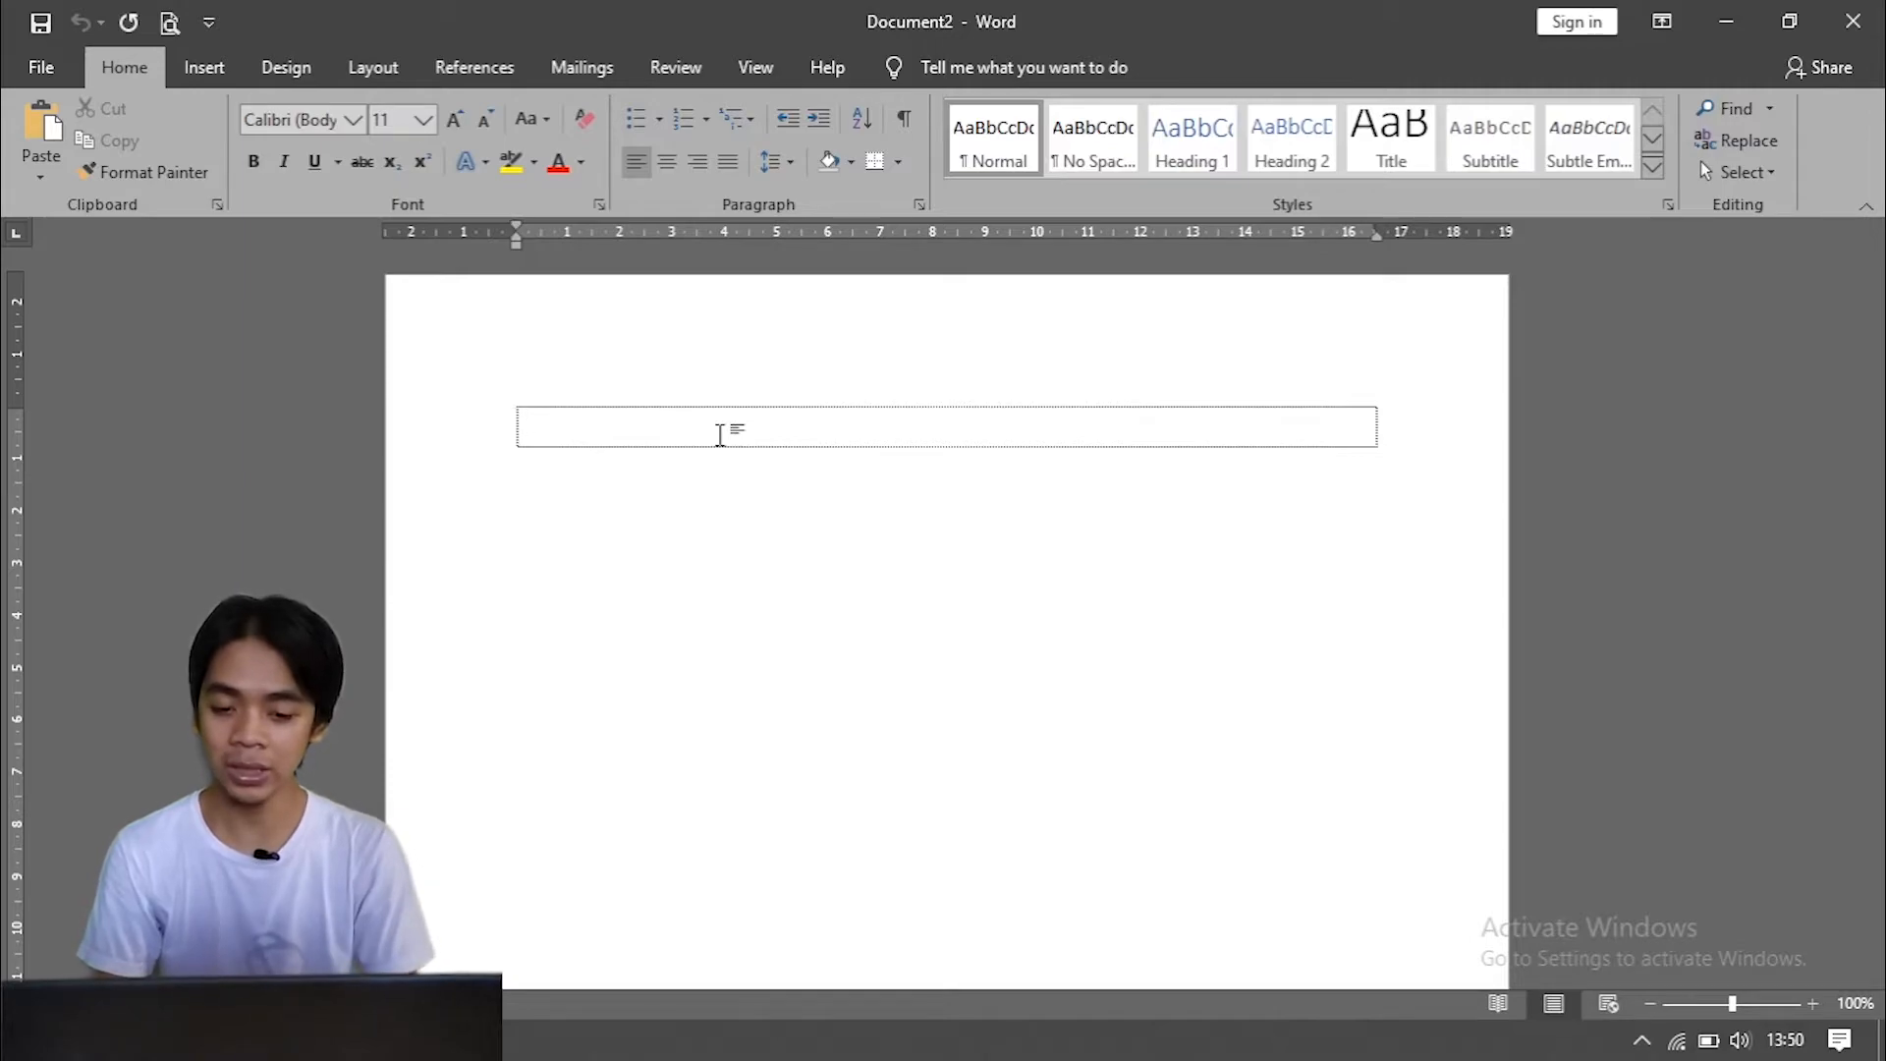
# Step: Try pasting the copied PRAKATA text into Document2, undo the paste, and preview the Keep Text Only option
pyautogui.hotkey('ctrl', 'v')
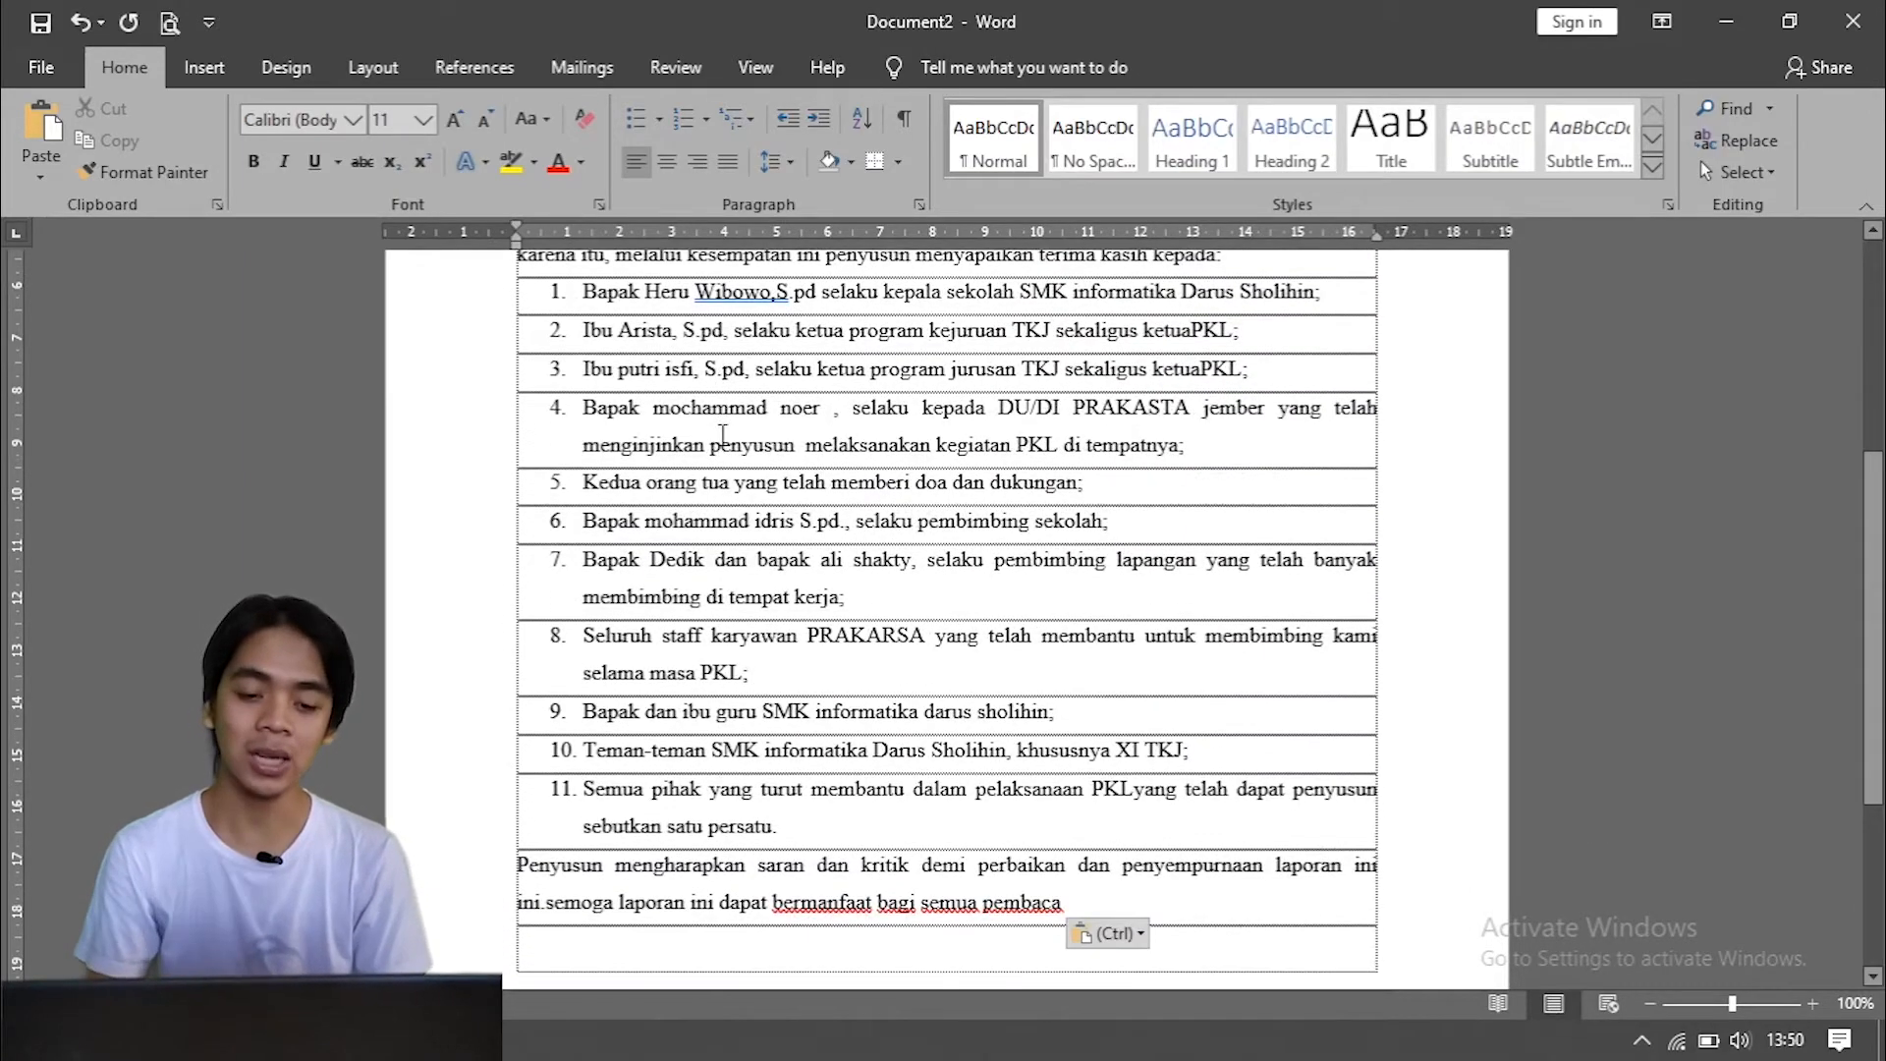
pyautogui.hotkey('ctrl', 'z')
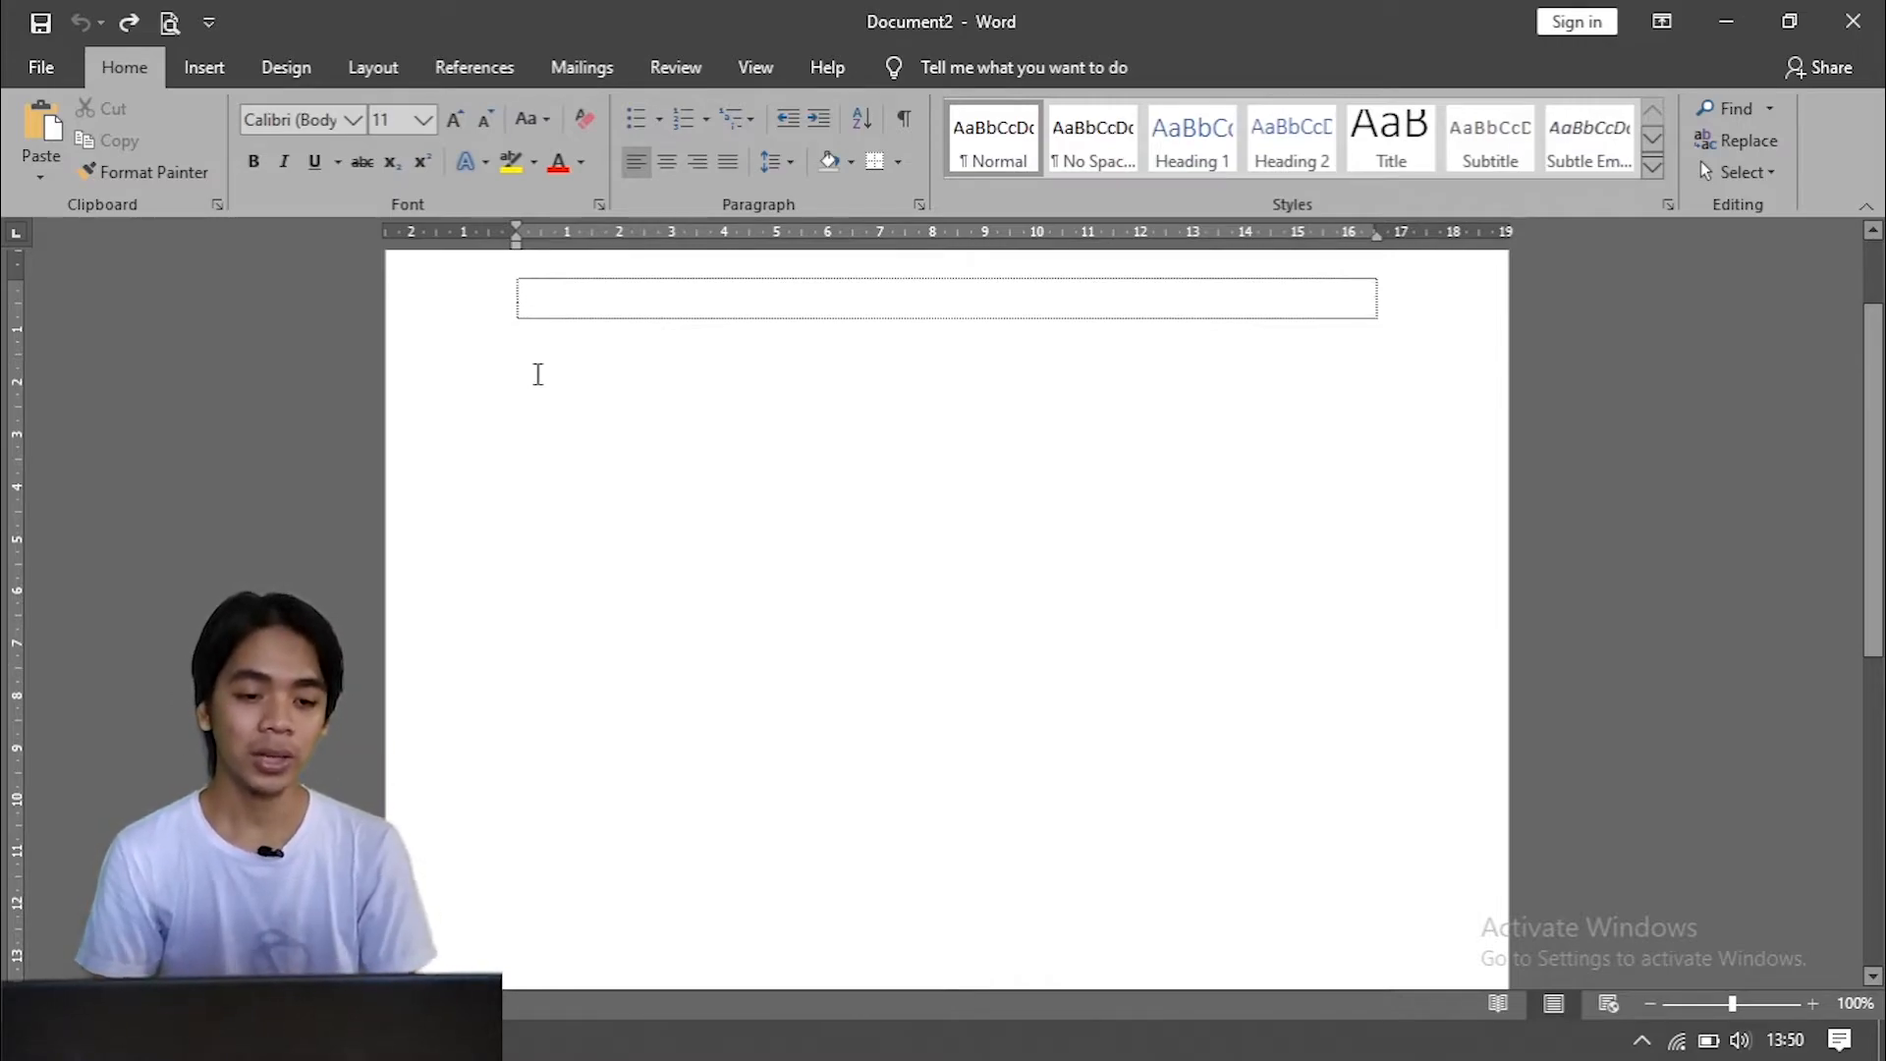
pyautogui.click(38, 155)
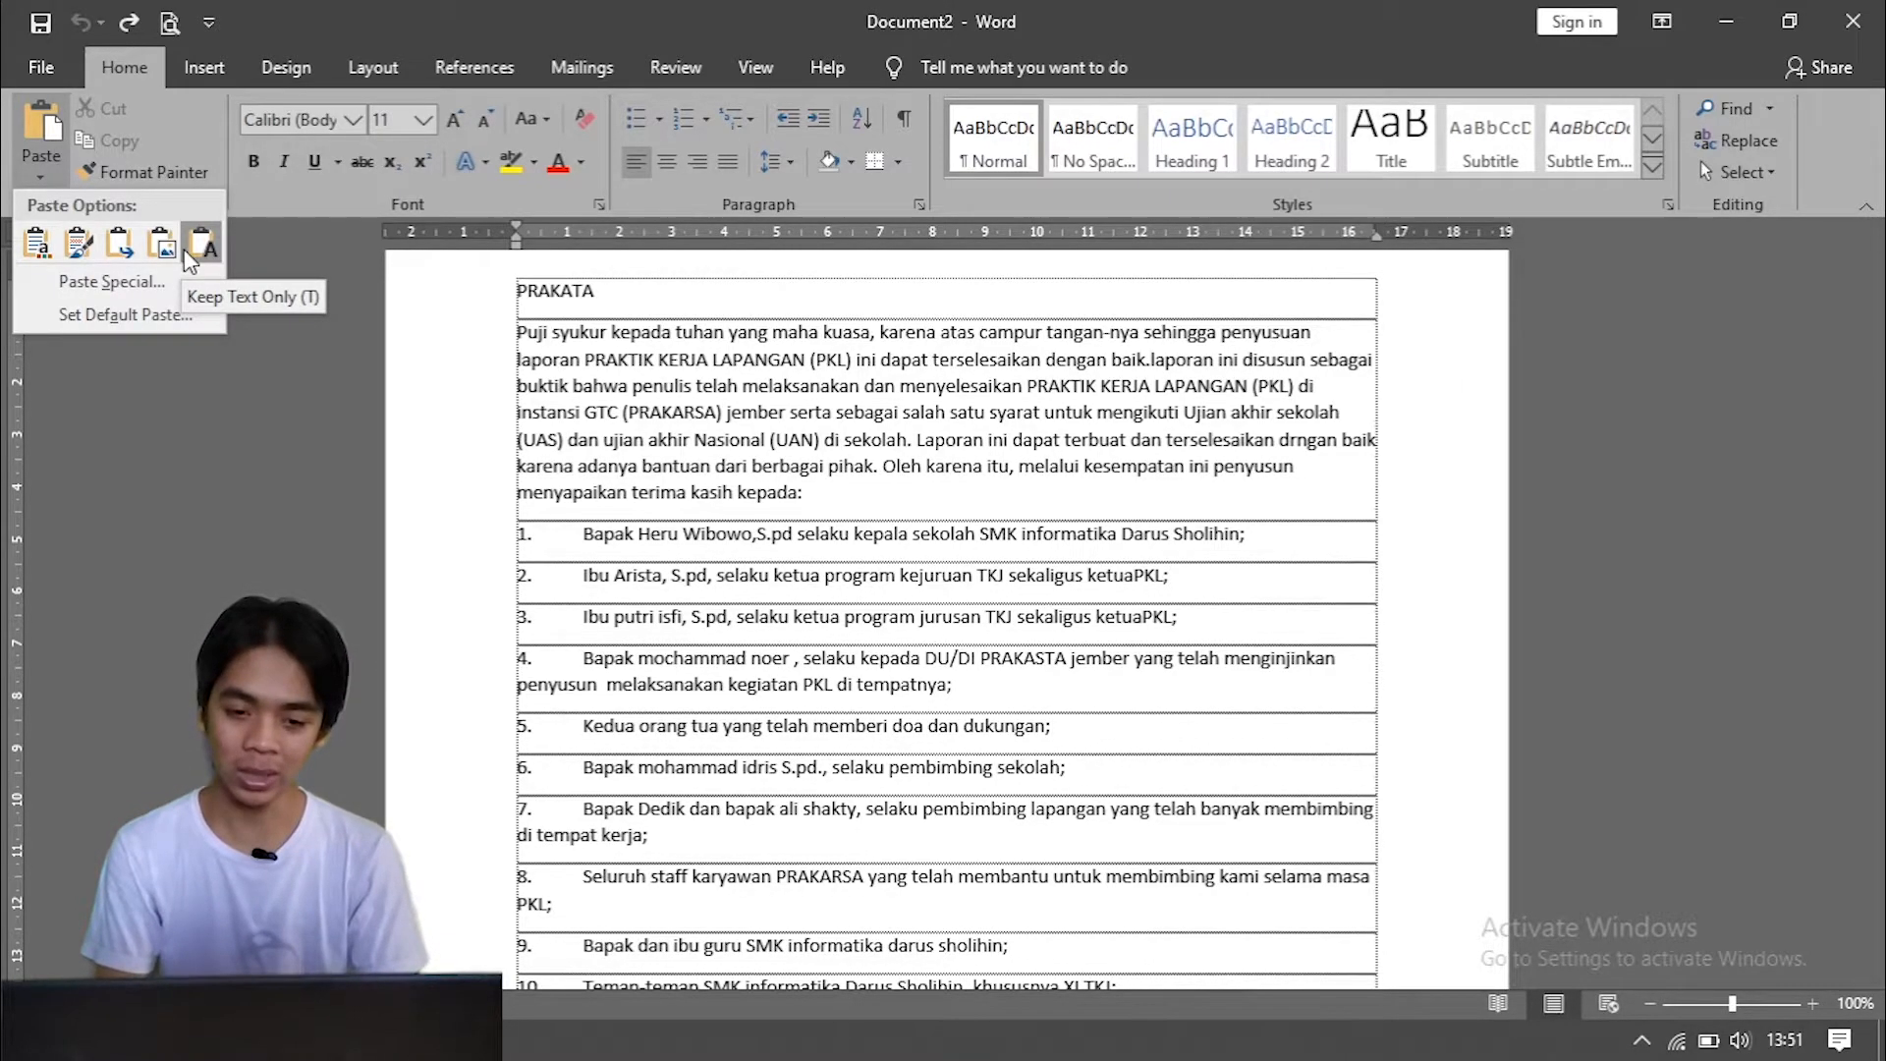
pyautogui.click(617, 311)
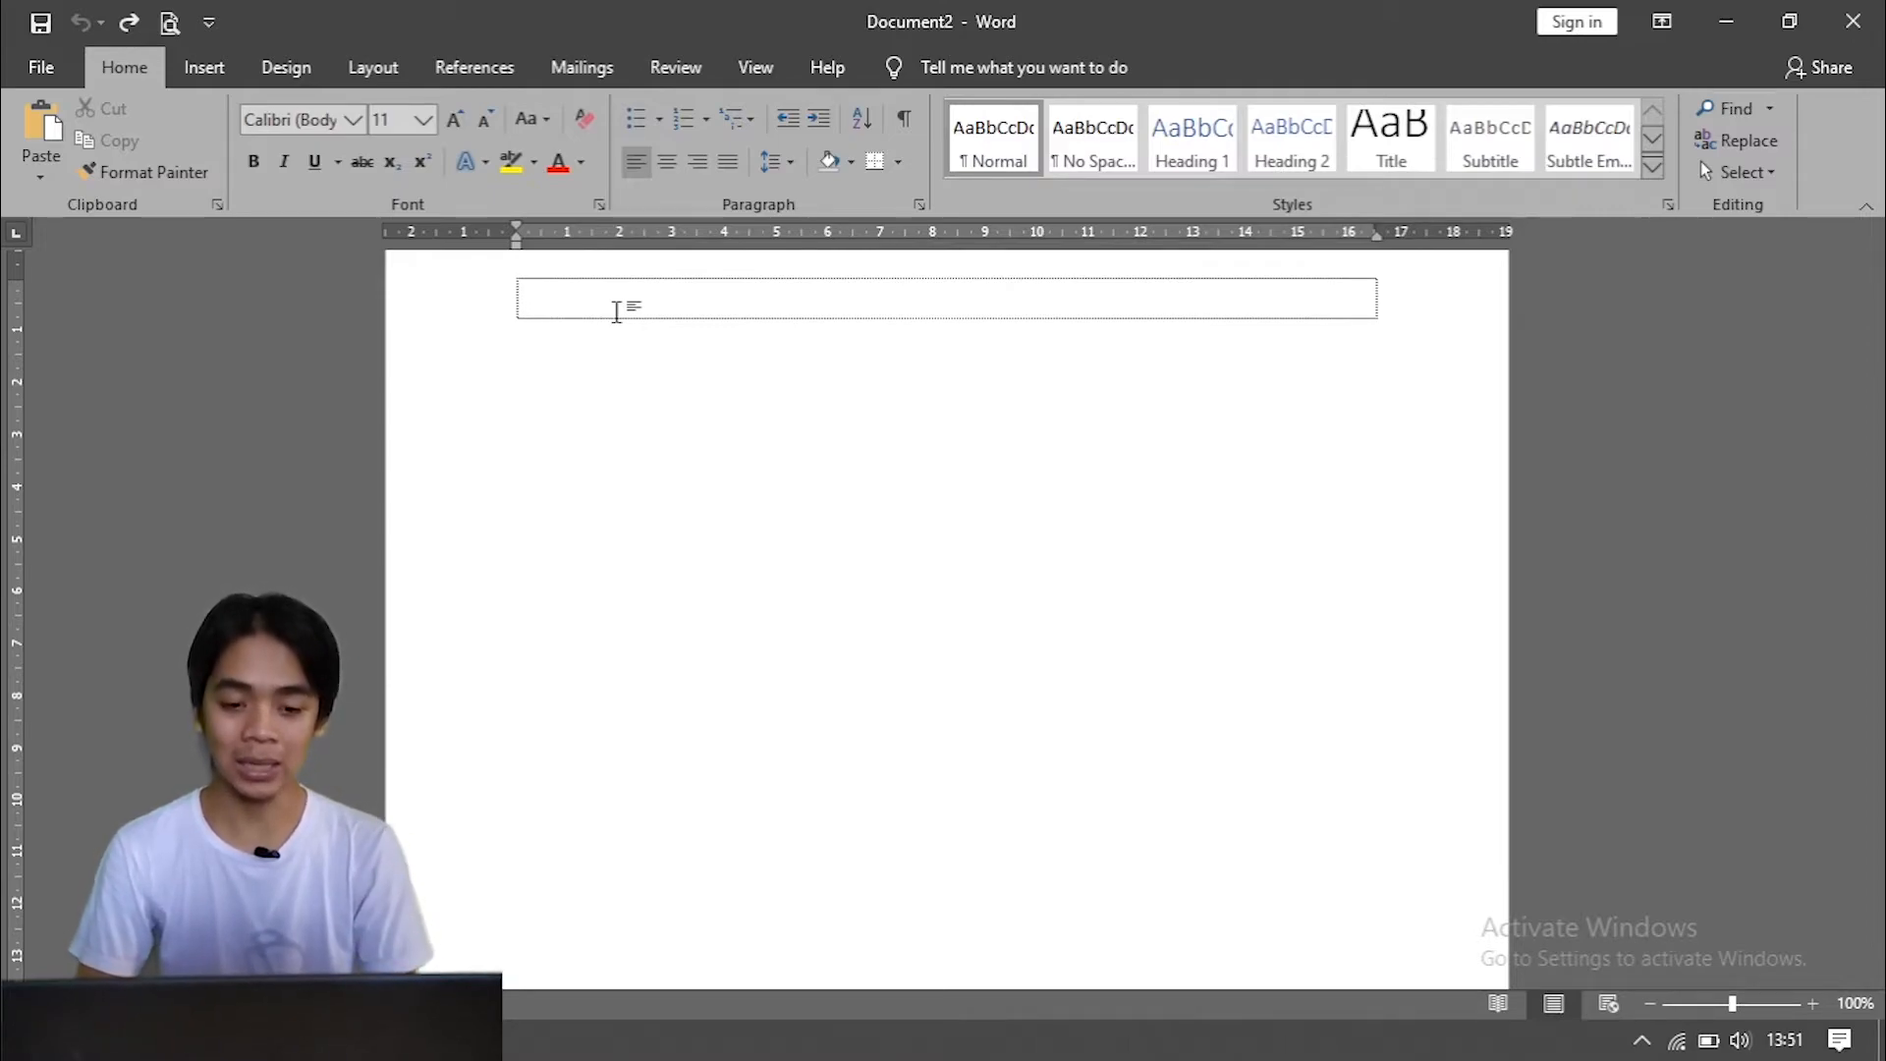
# Step: Paste the copied PRAKATA text into the empty Document2 with the Use Destination Theme option
pyautogui.rightClick(617, 312)
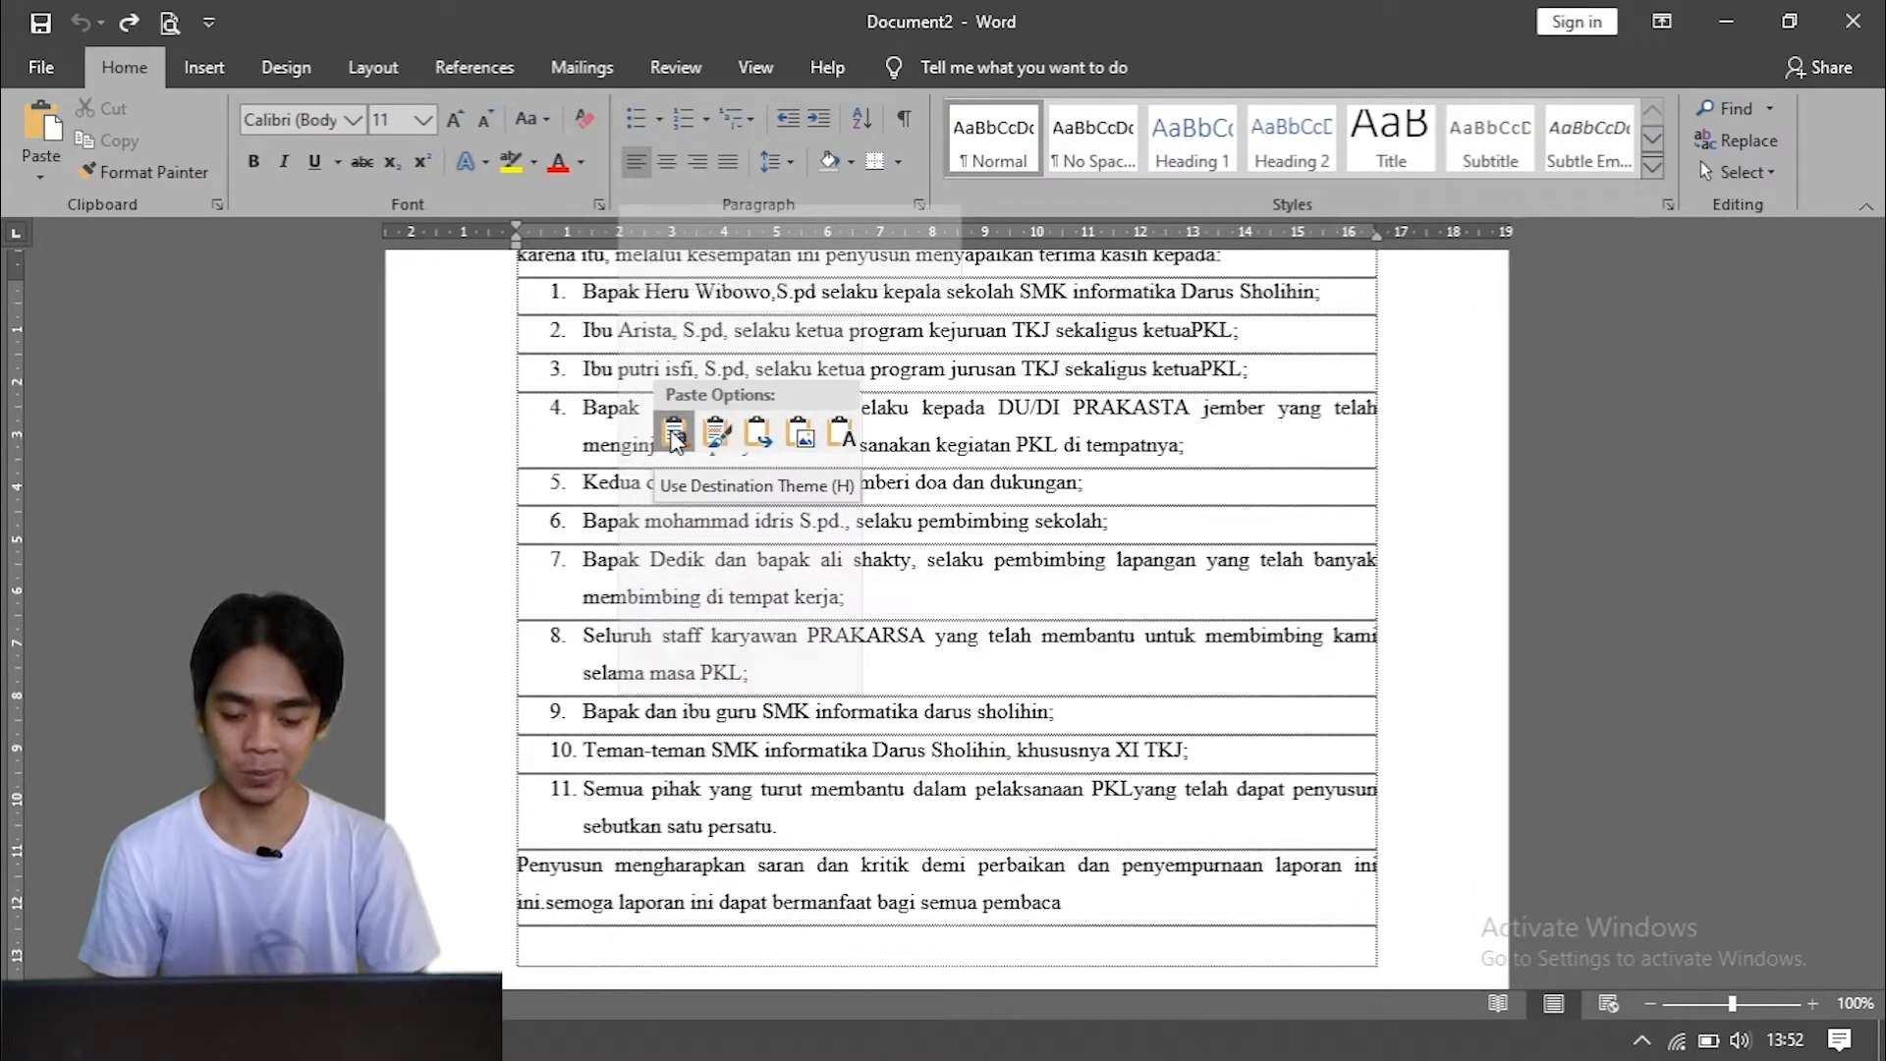
pyautogui.click(674, 432)
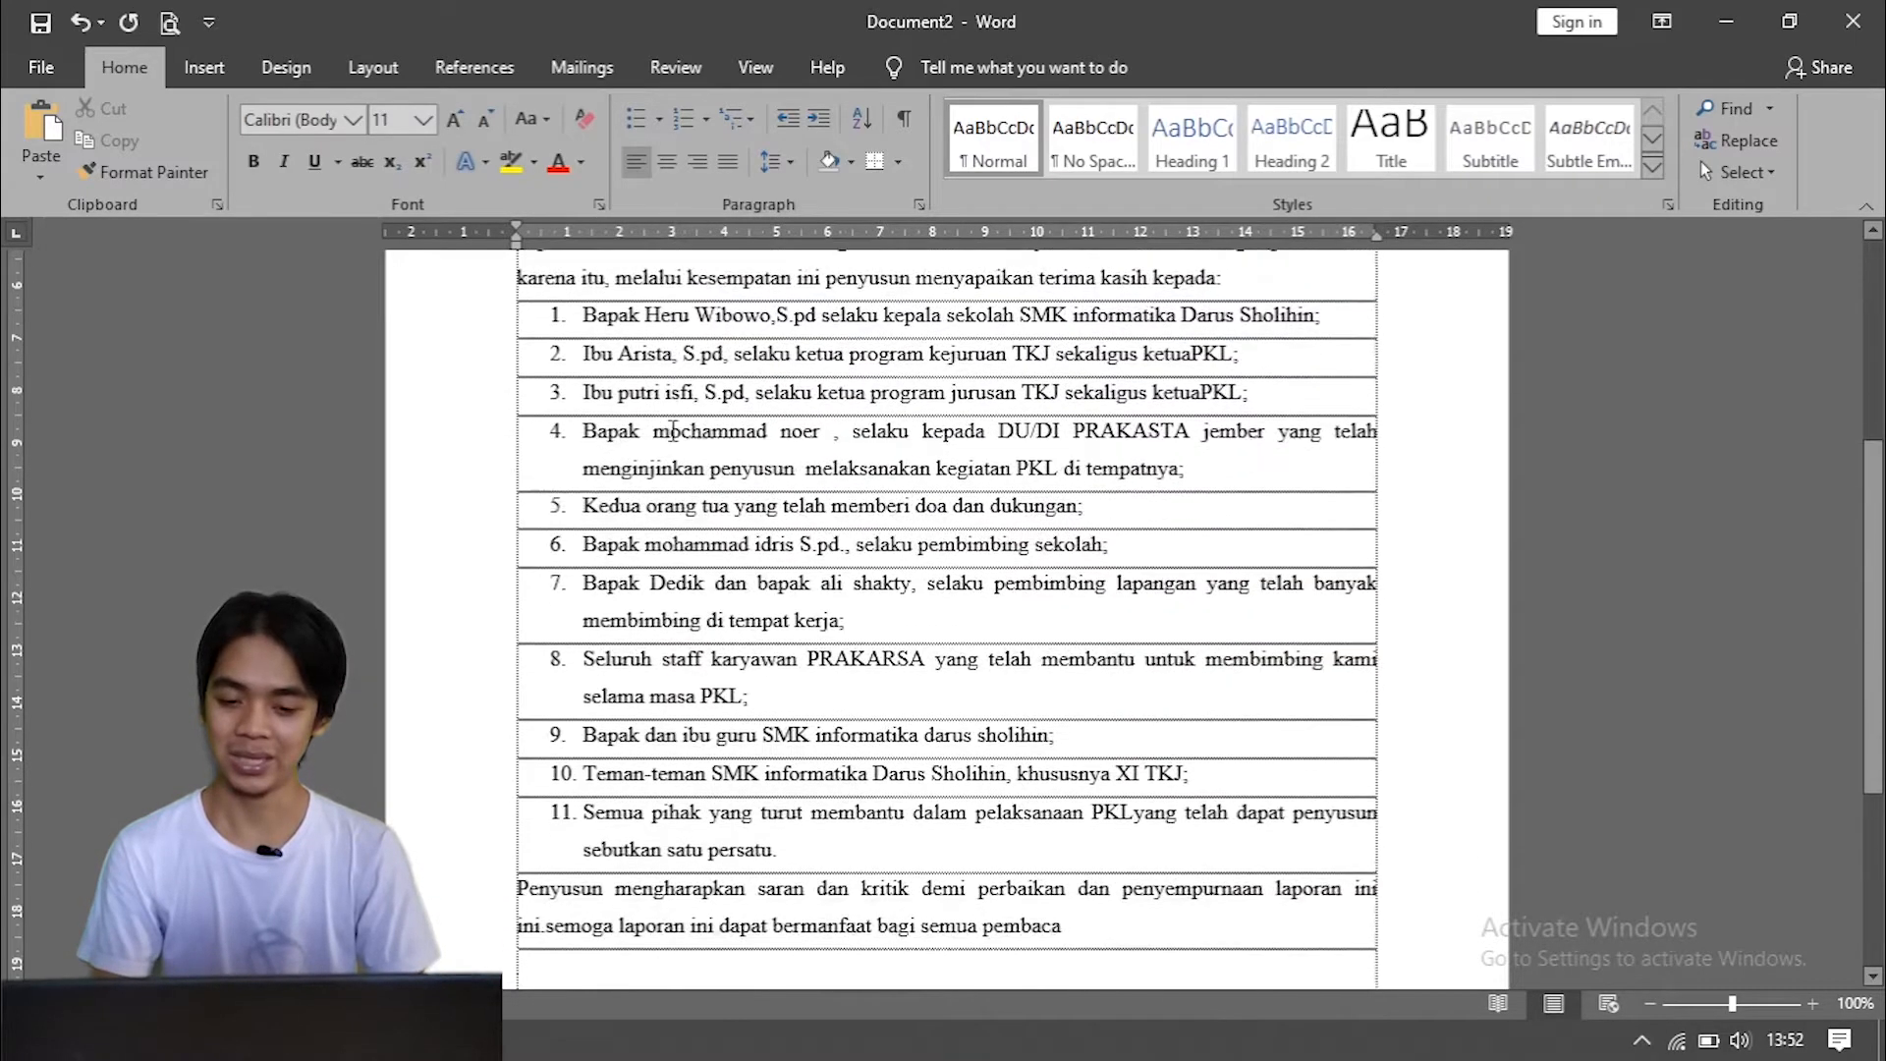
pyautogui.scroll(2, 693, 529)
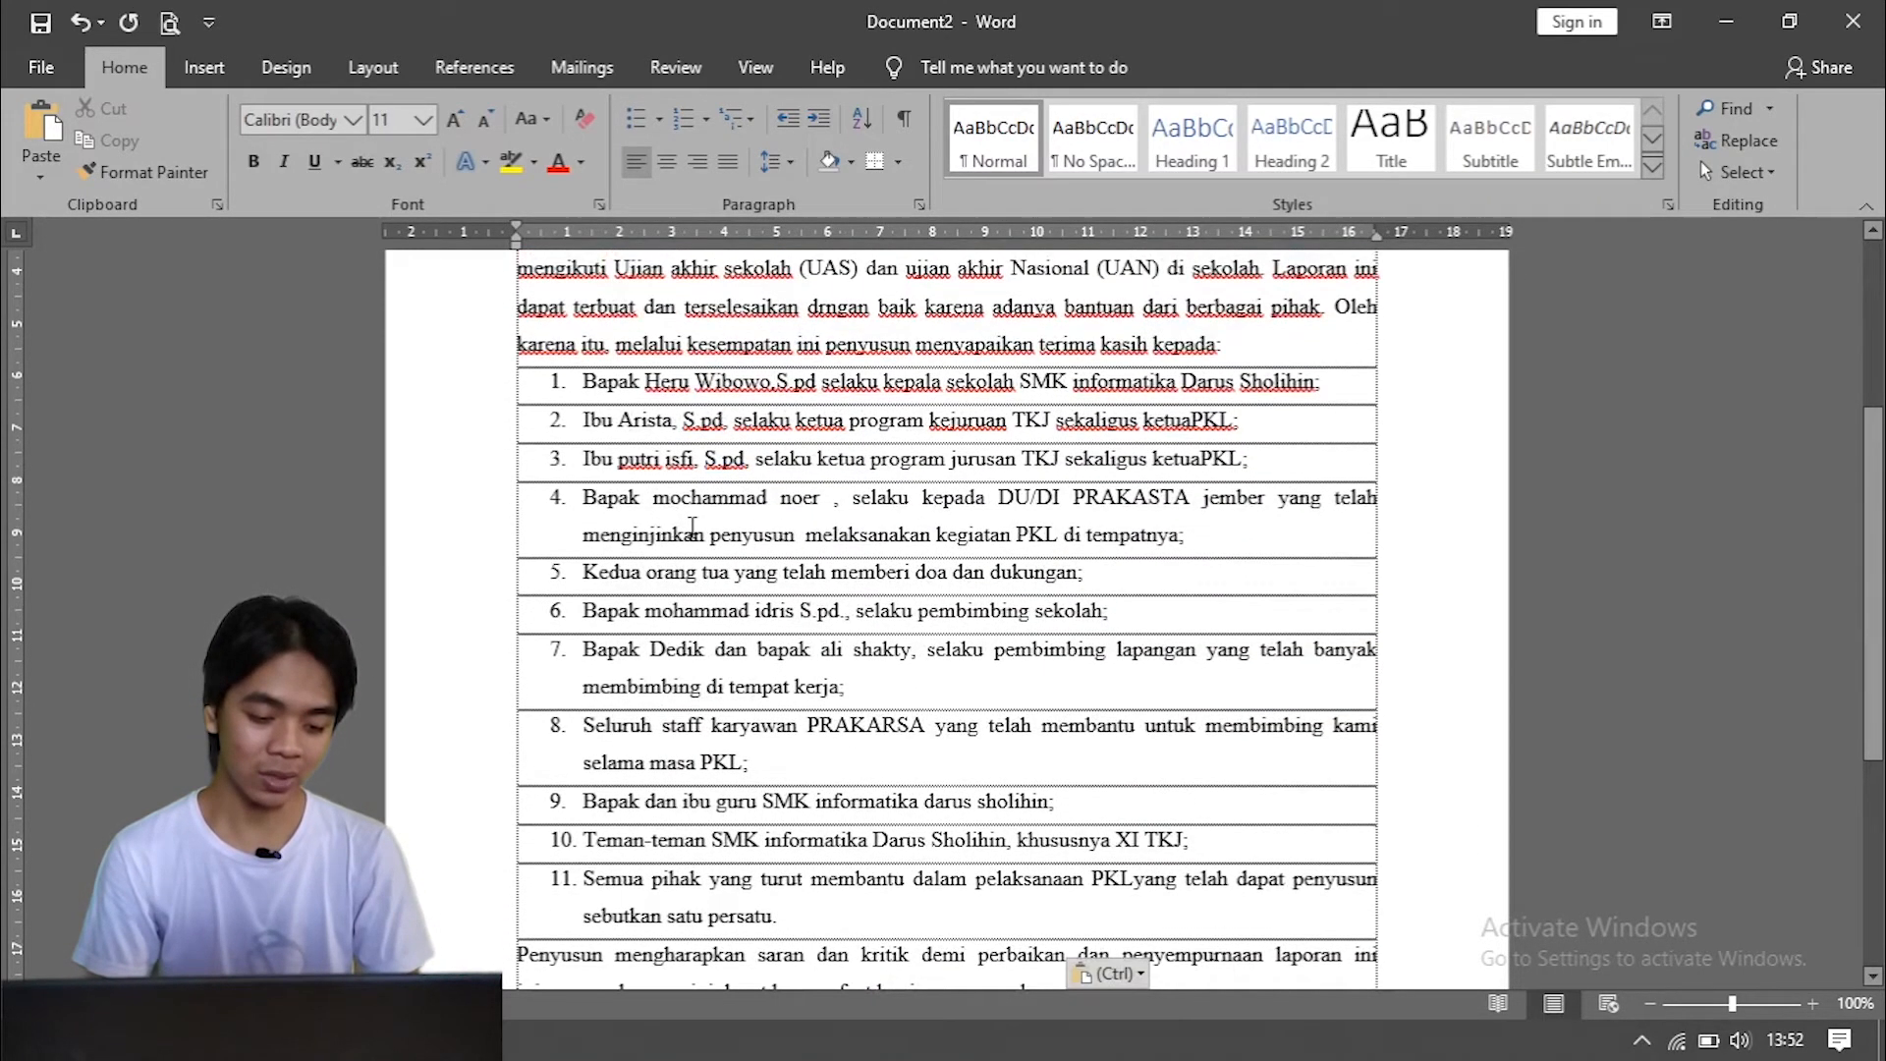
# Step: Return to the Laporan PKL report and check which line spacing the selected PRAKATA text uses, without changing it
pyautogui.click(285, 1040)
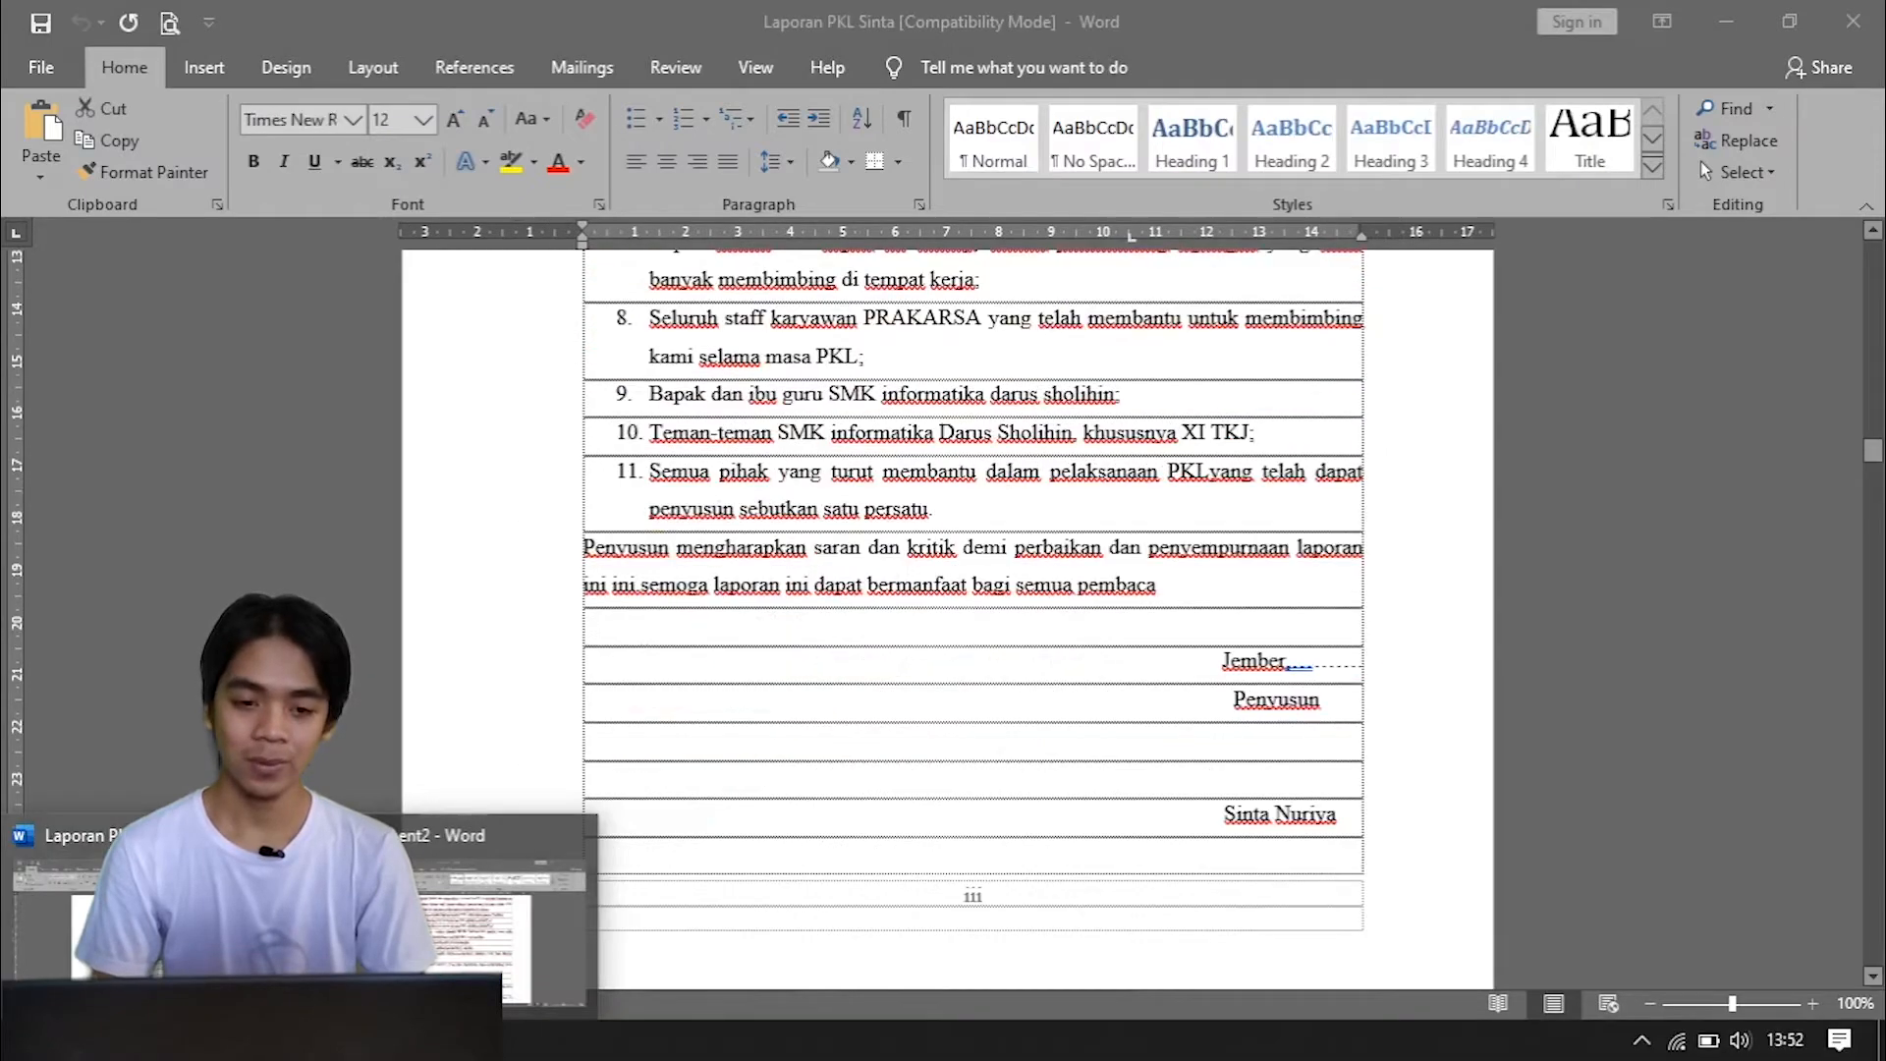
pyautogui.click(177, 924)
pyautogui.scroll(3, 913, 641)
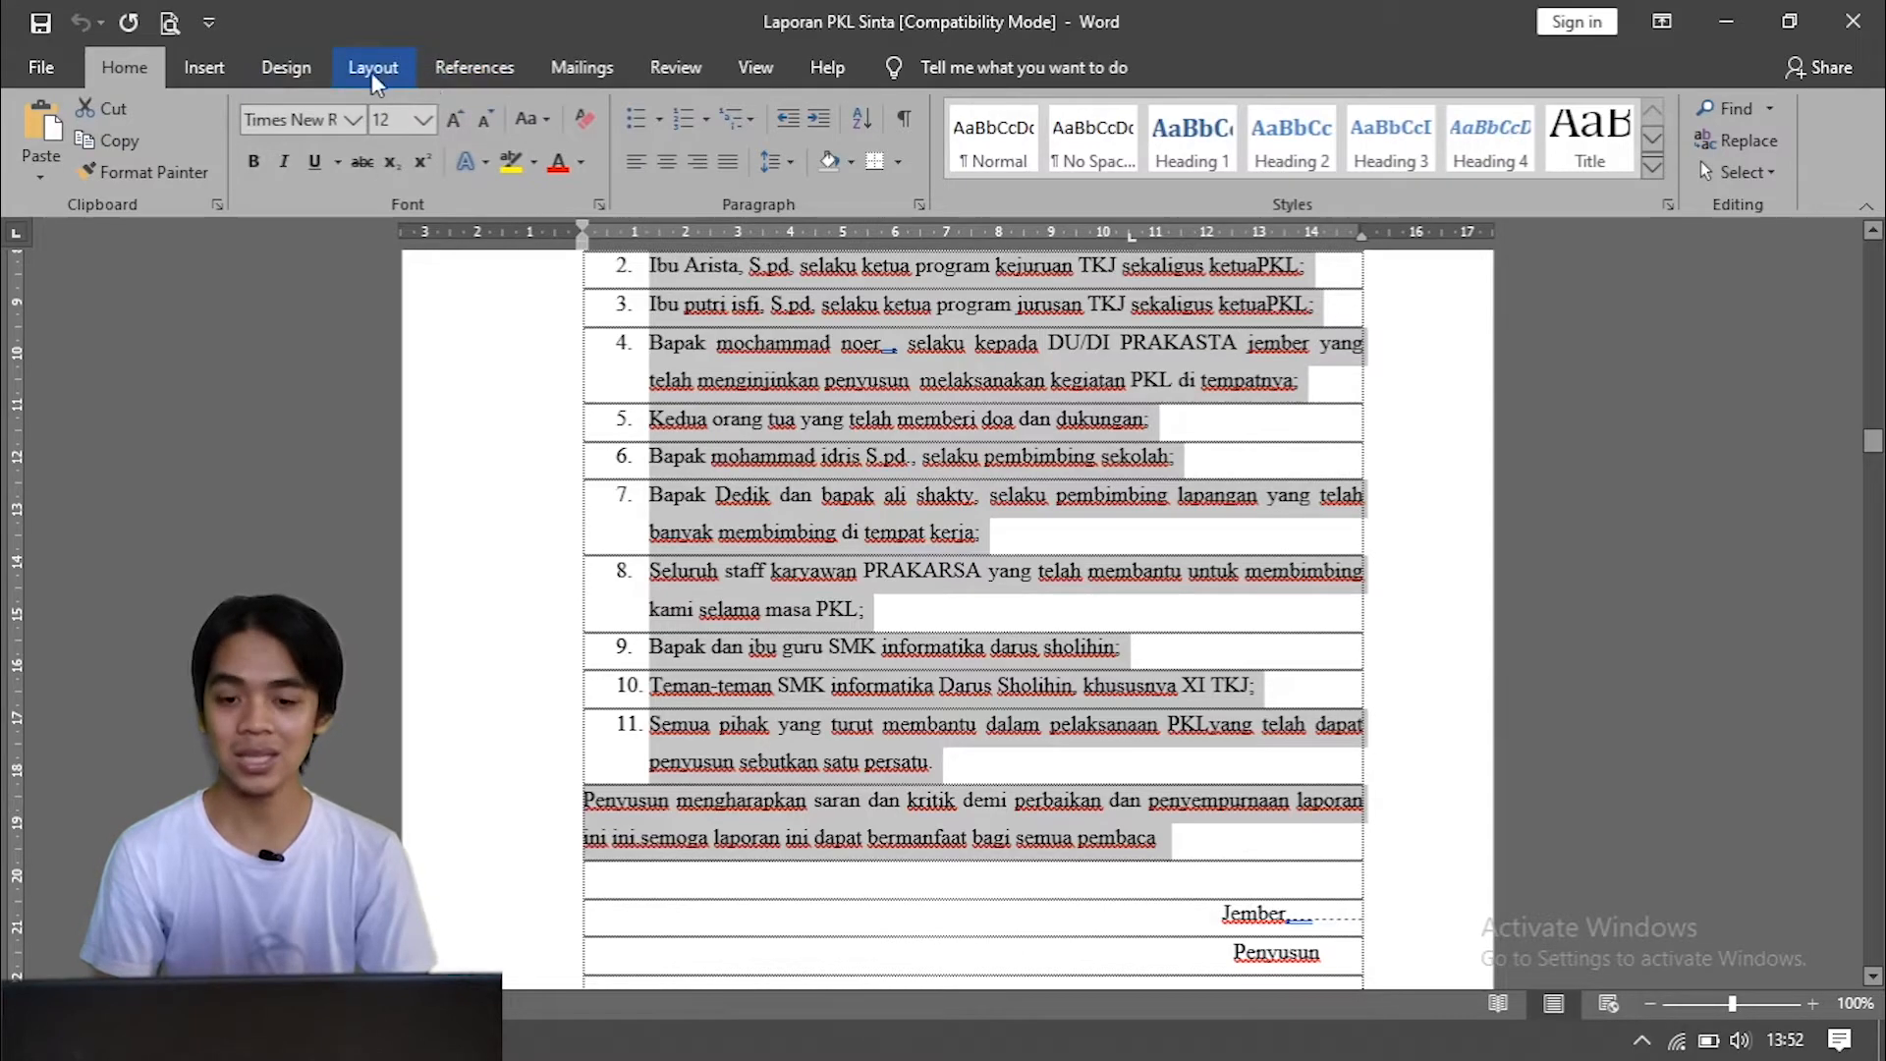
pyautogui.click(764, 156)
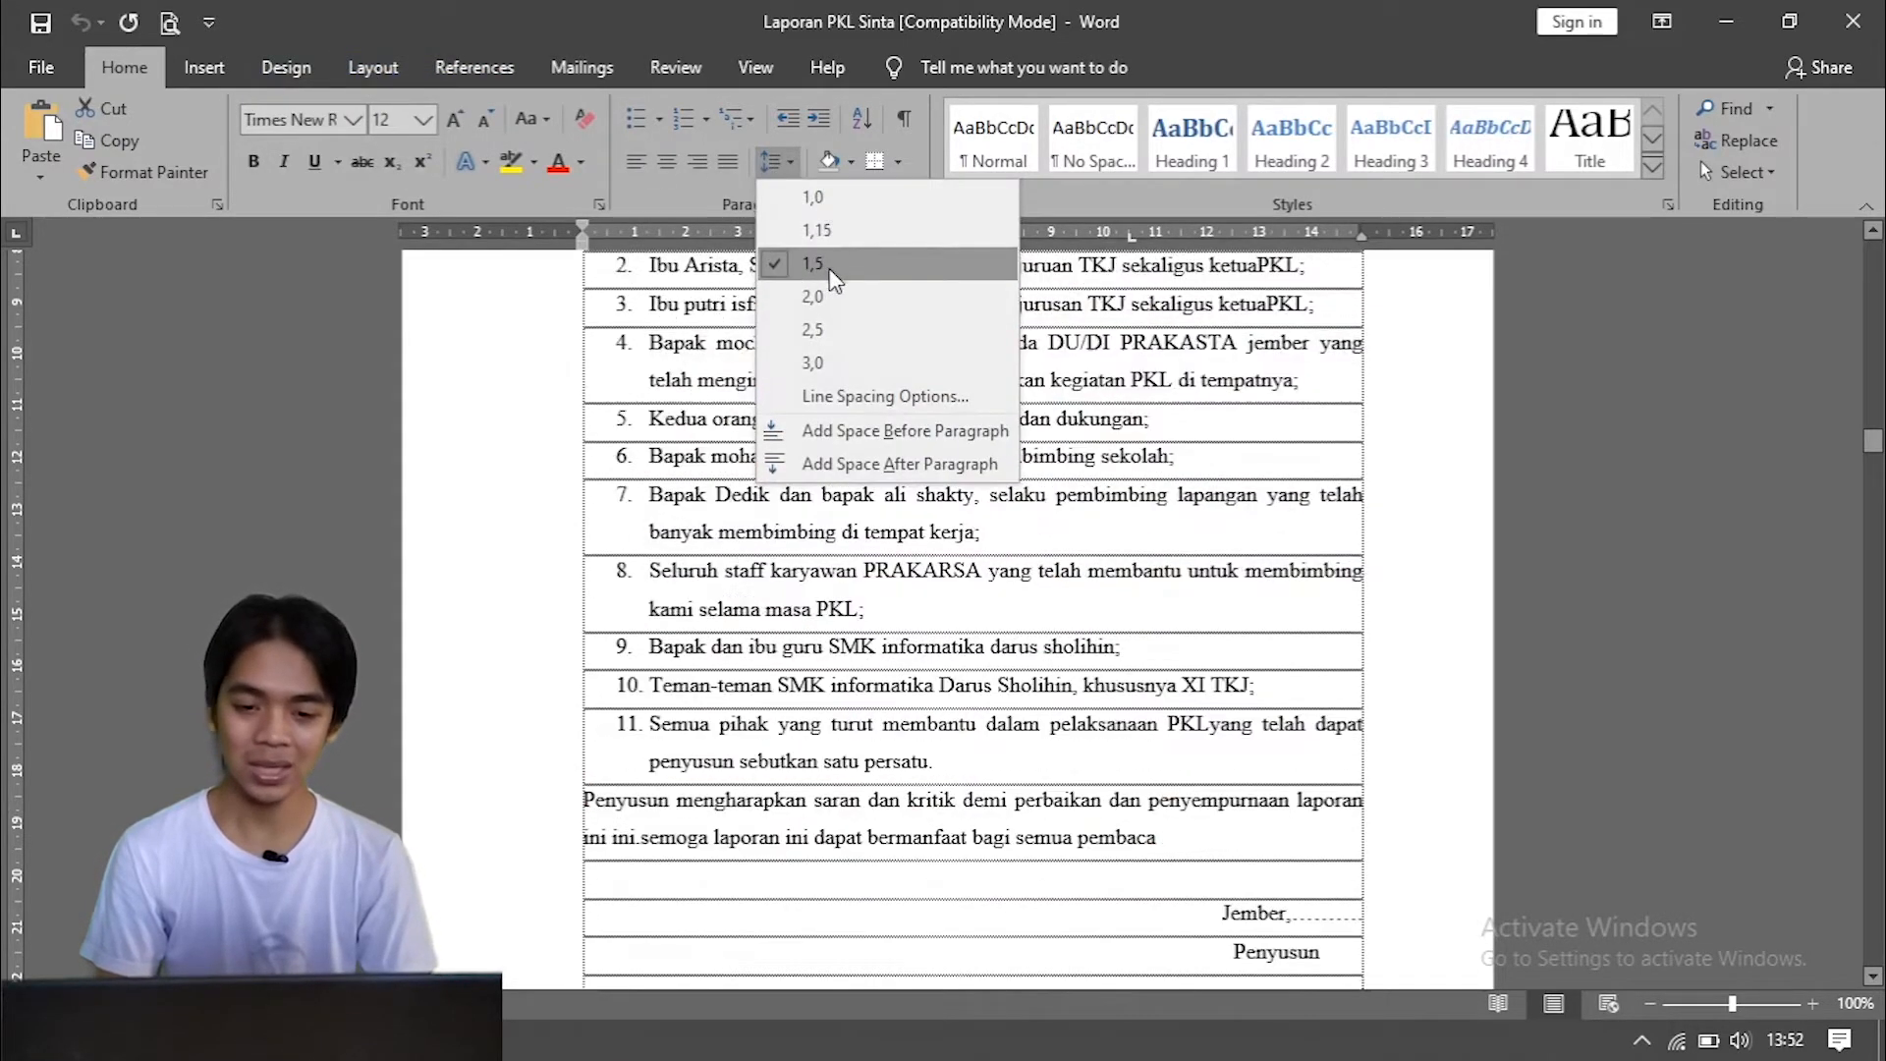
pyautogui.click(712, 518)
pyautogui.click(704, 459)
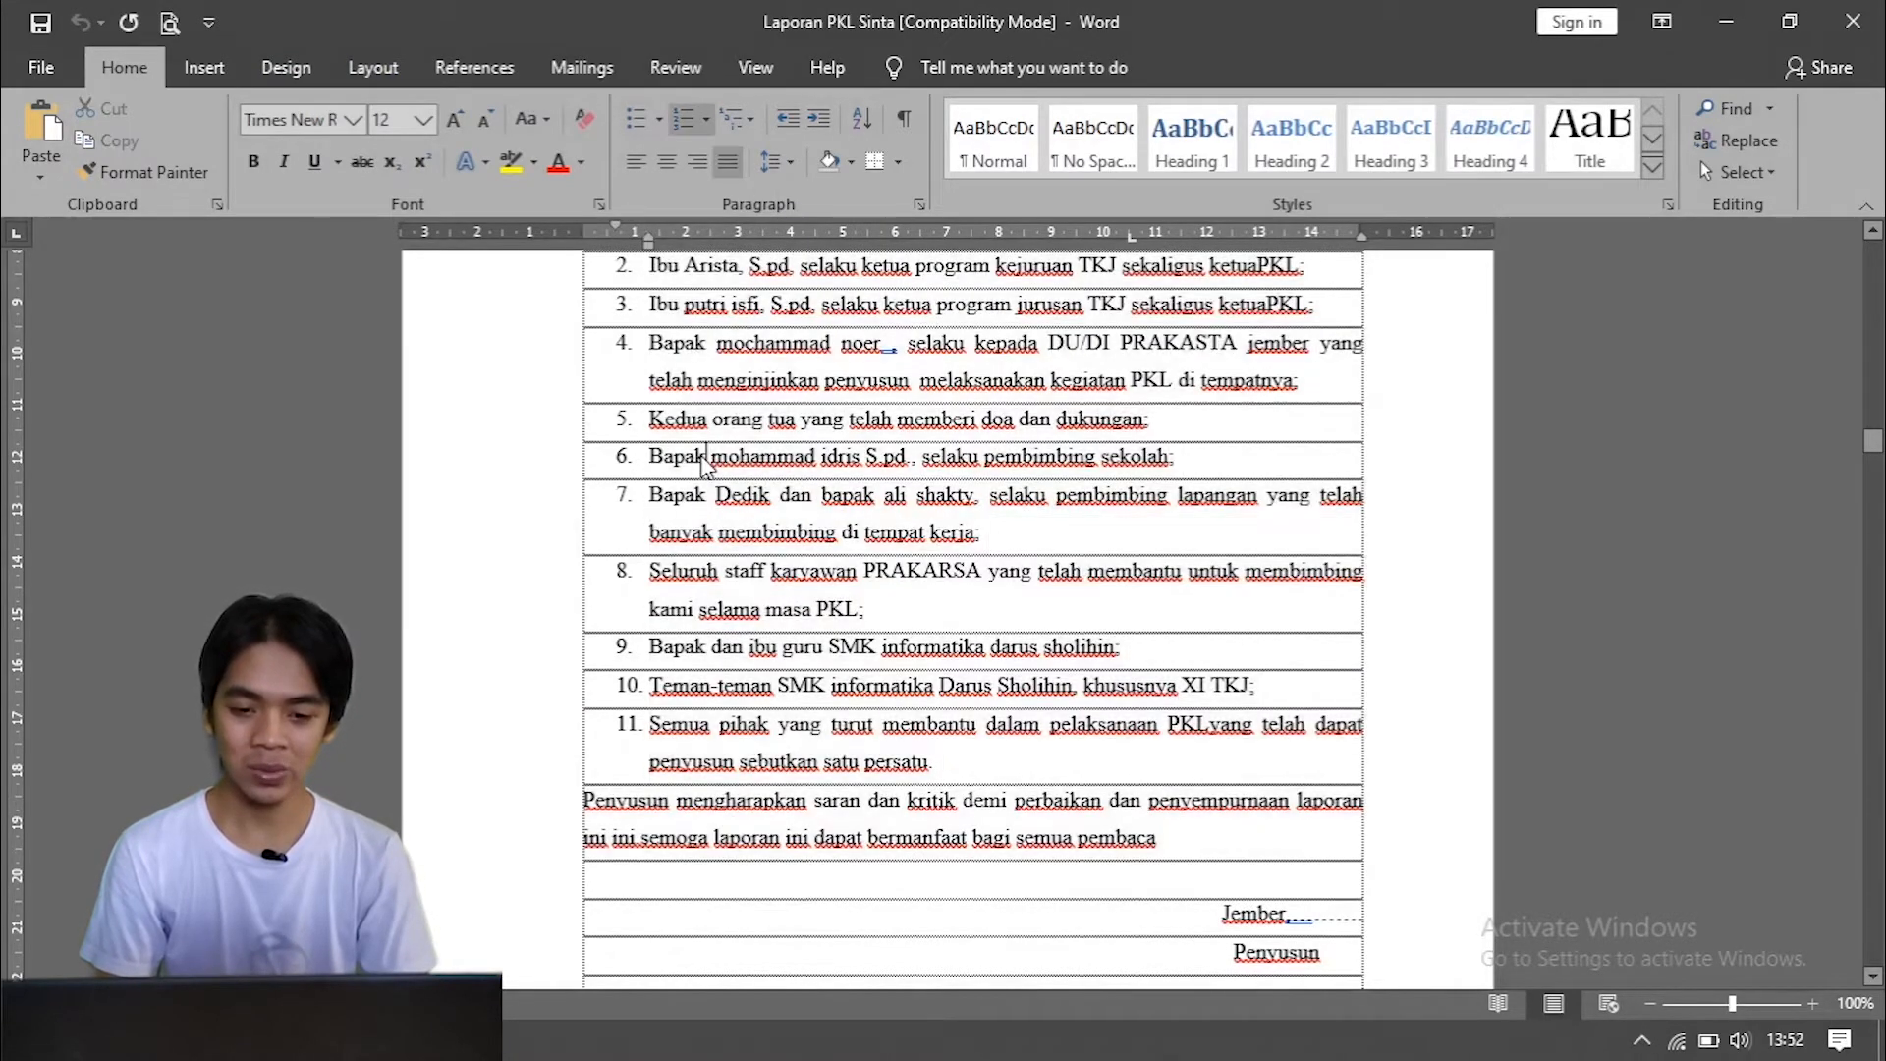
pyautogui.click(651, 420)
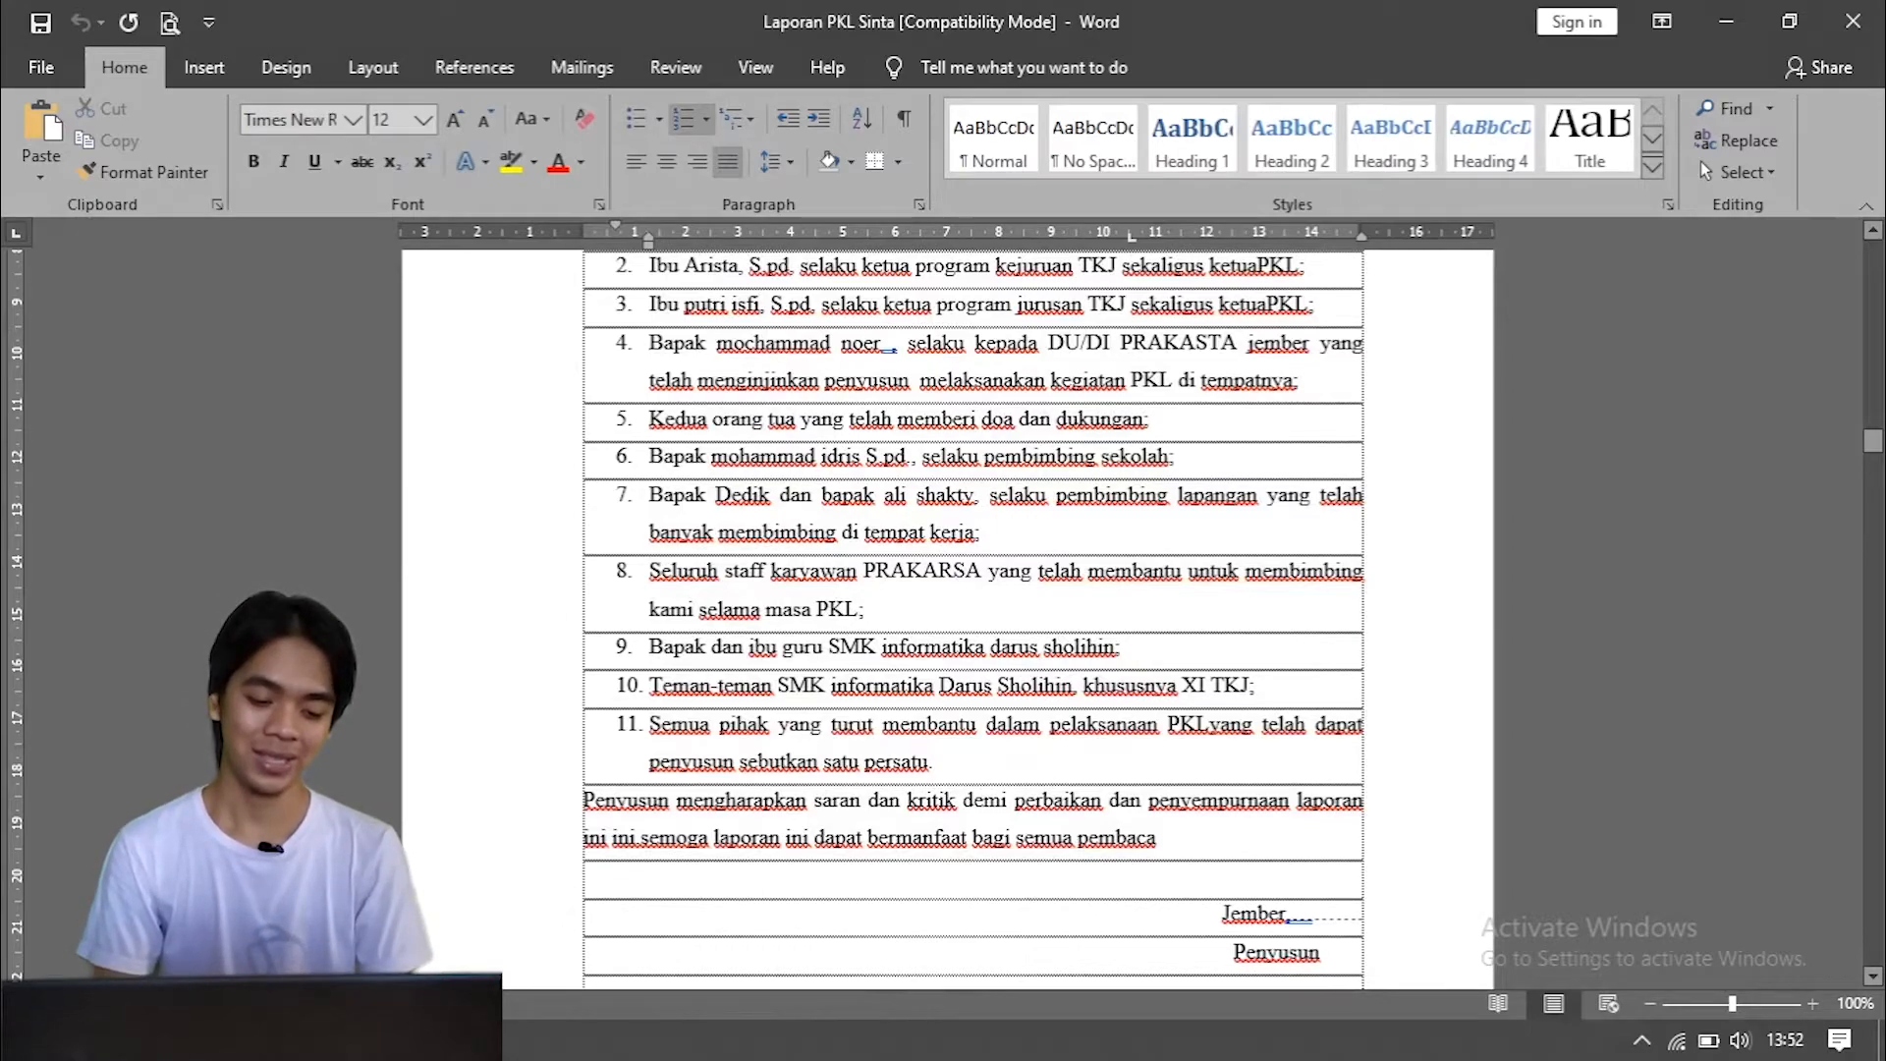
# Step: Return to Document2 and check the line spacing of the pasted PRAKATA paragraph without changing it
pyautogui.click(300, 1040)
pyautogui.click(462, 914)
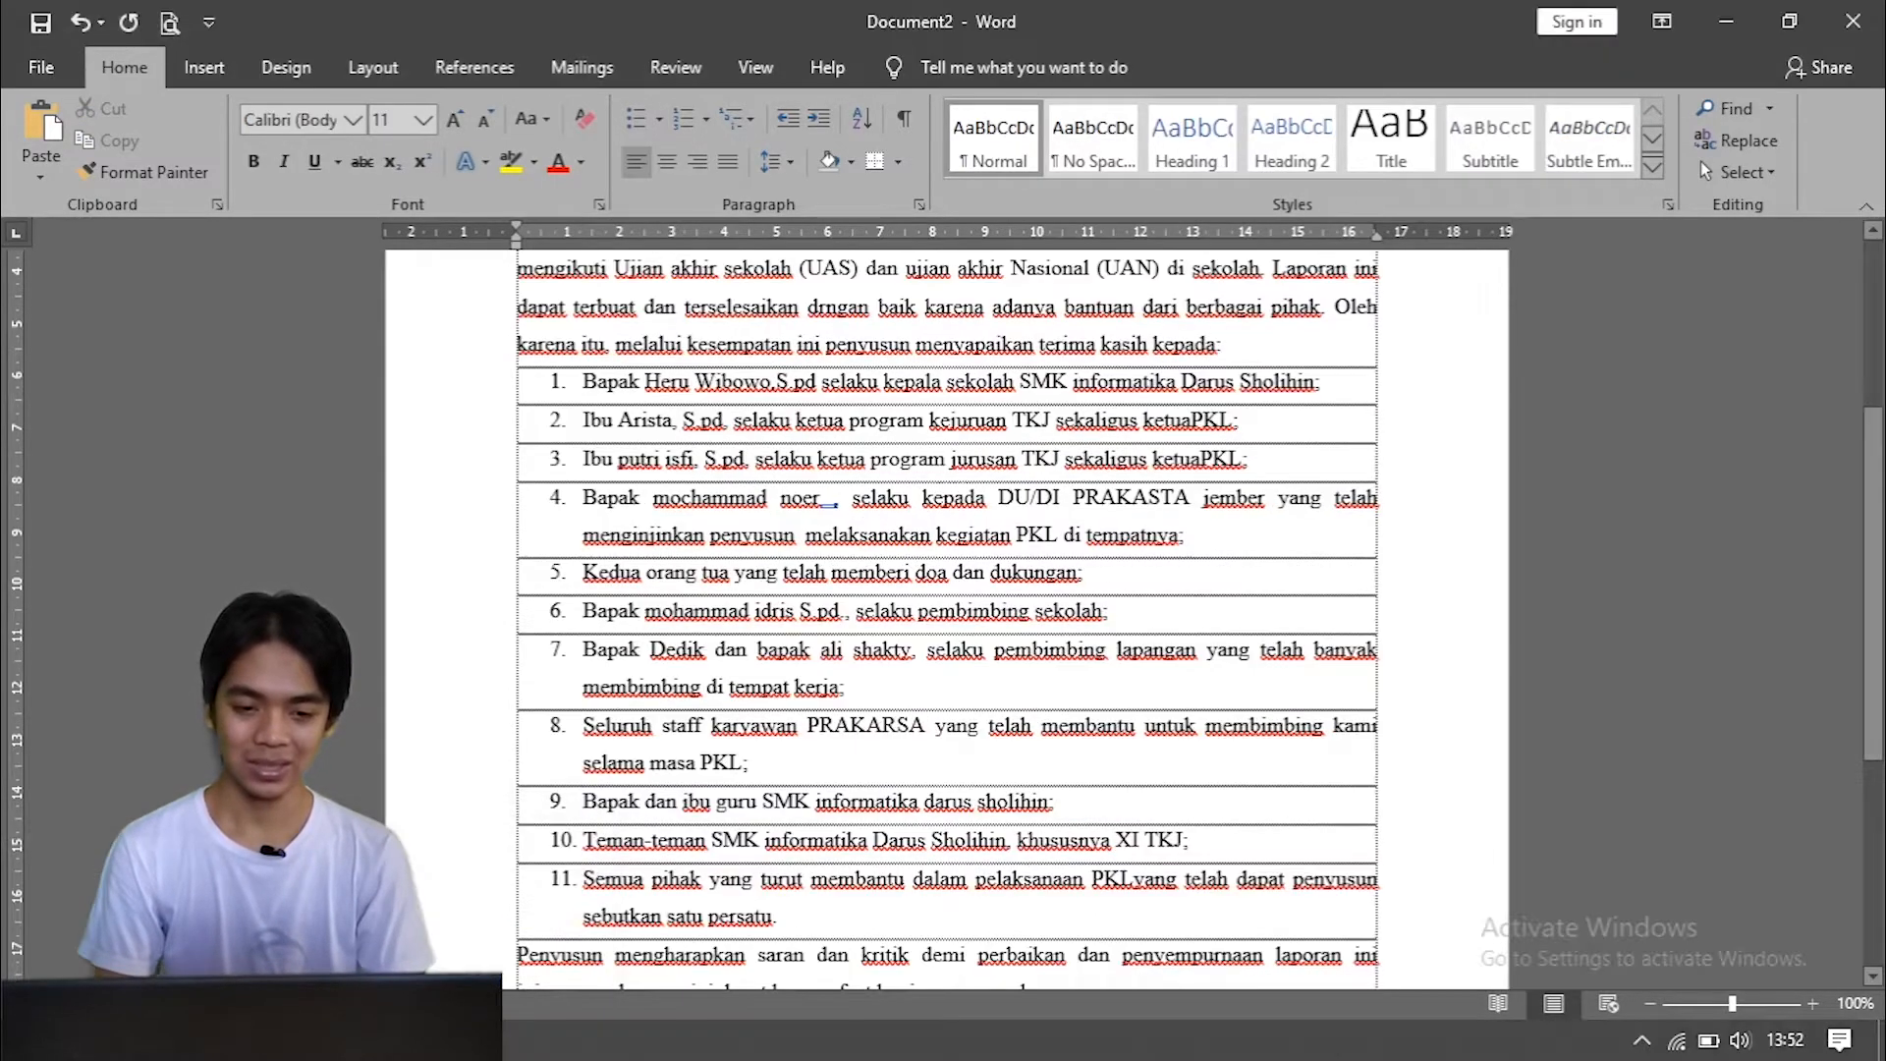
pyautogui.click(645, 350)
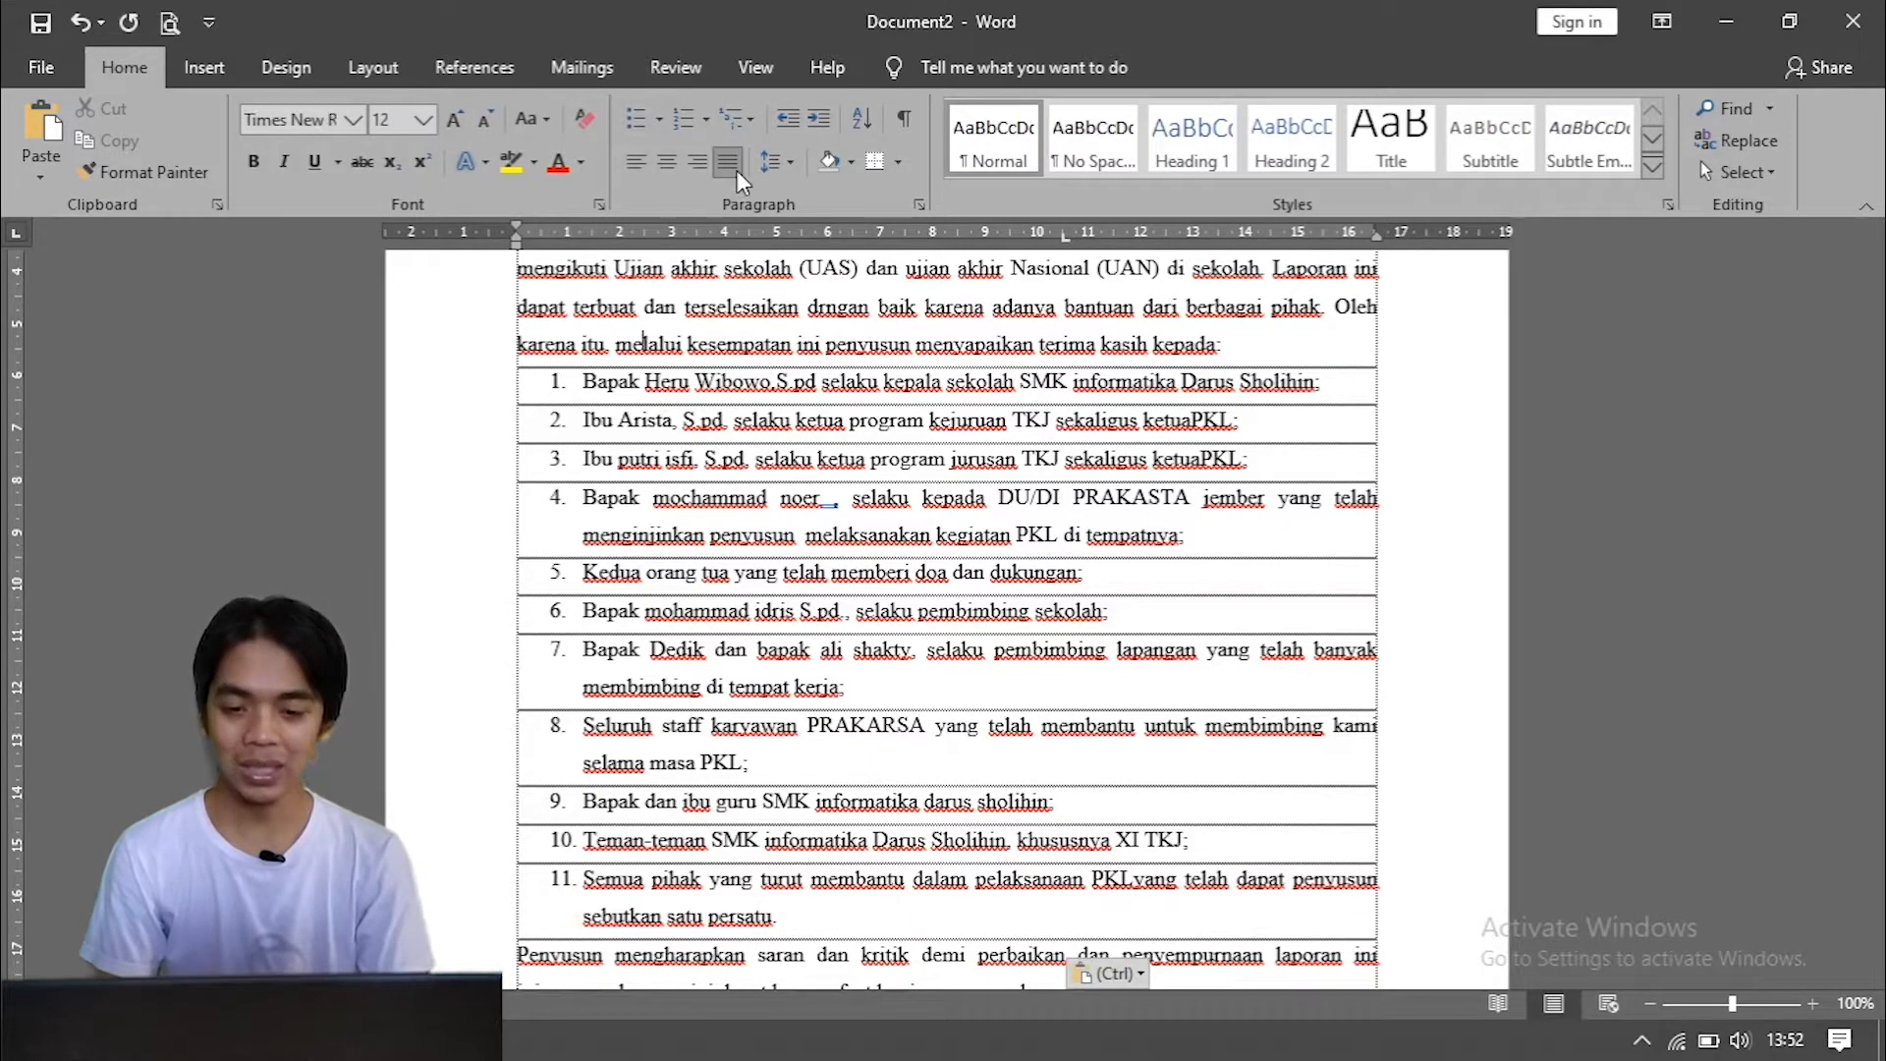
pyautogui.click(786, 167)
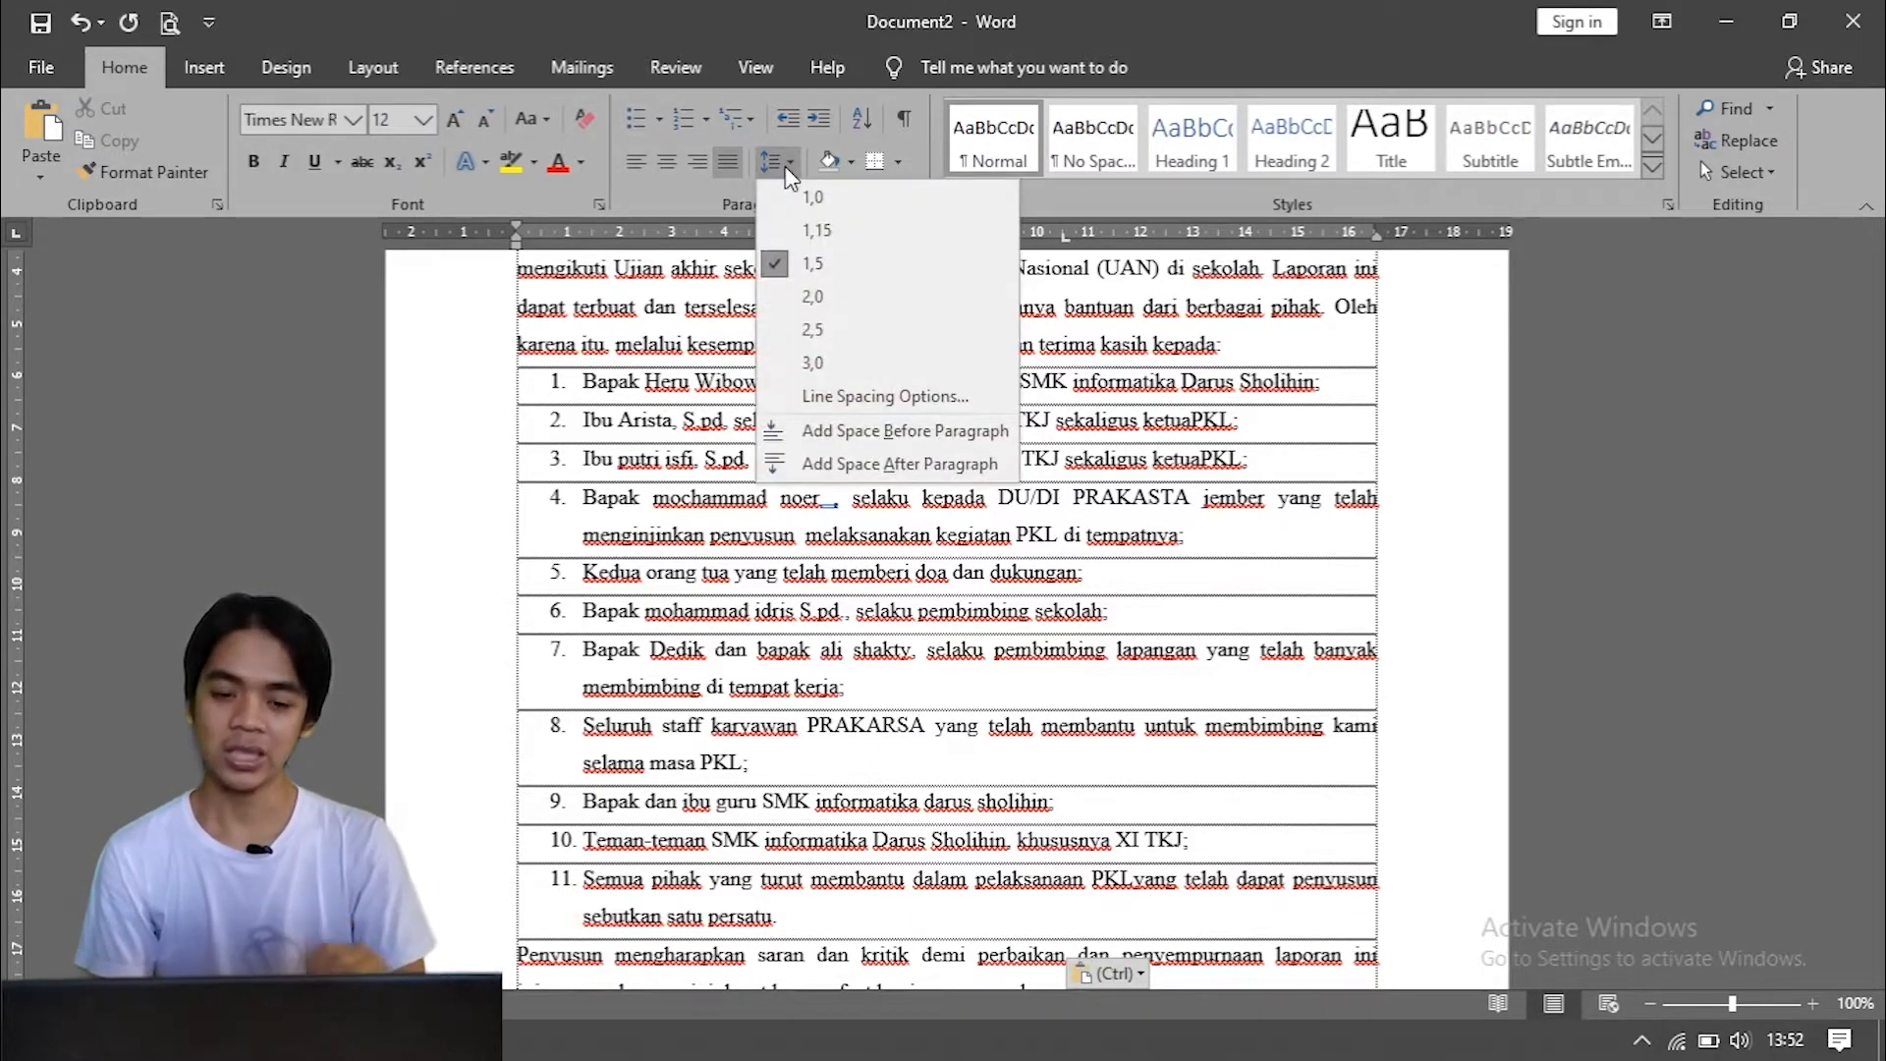
pyautogui.click(664, 385)
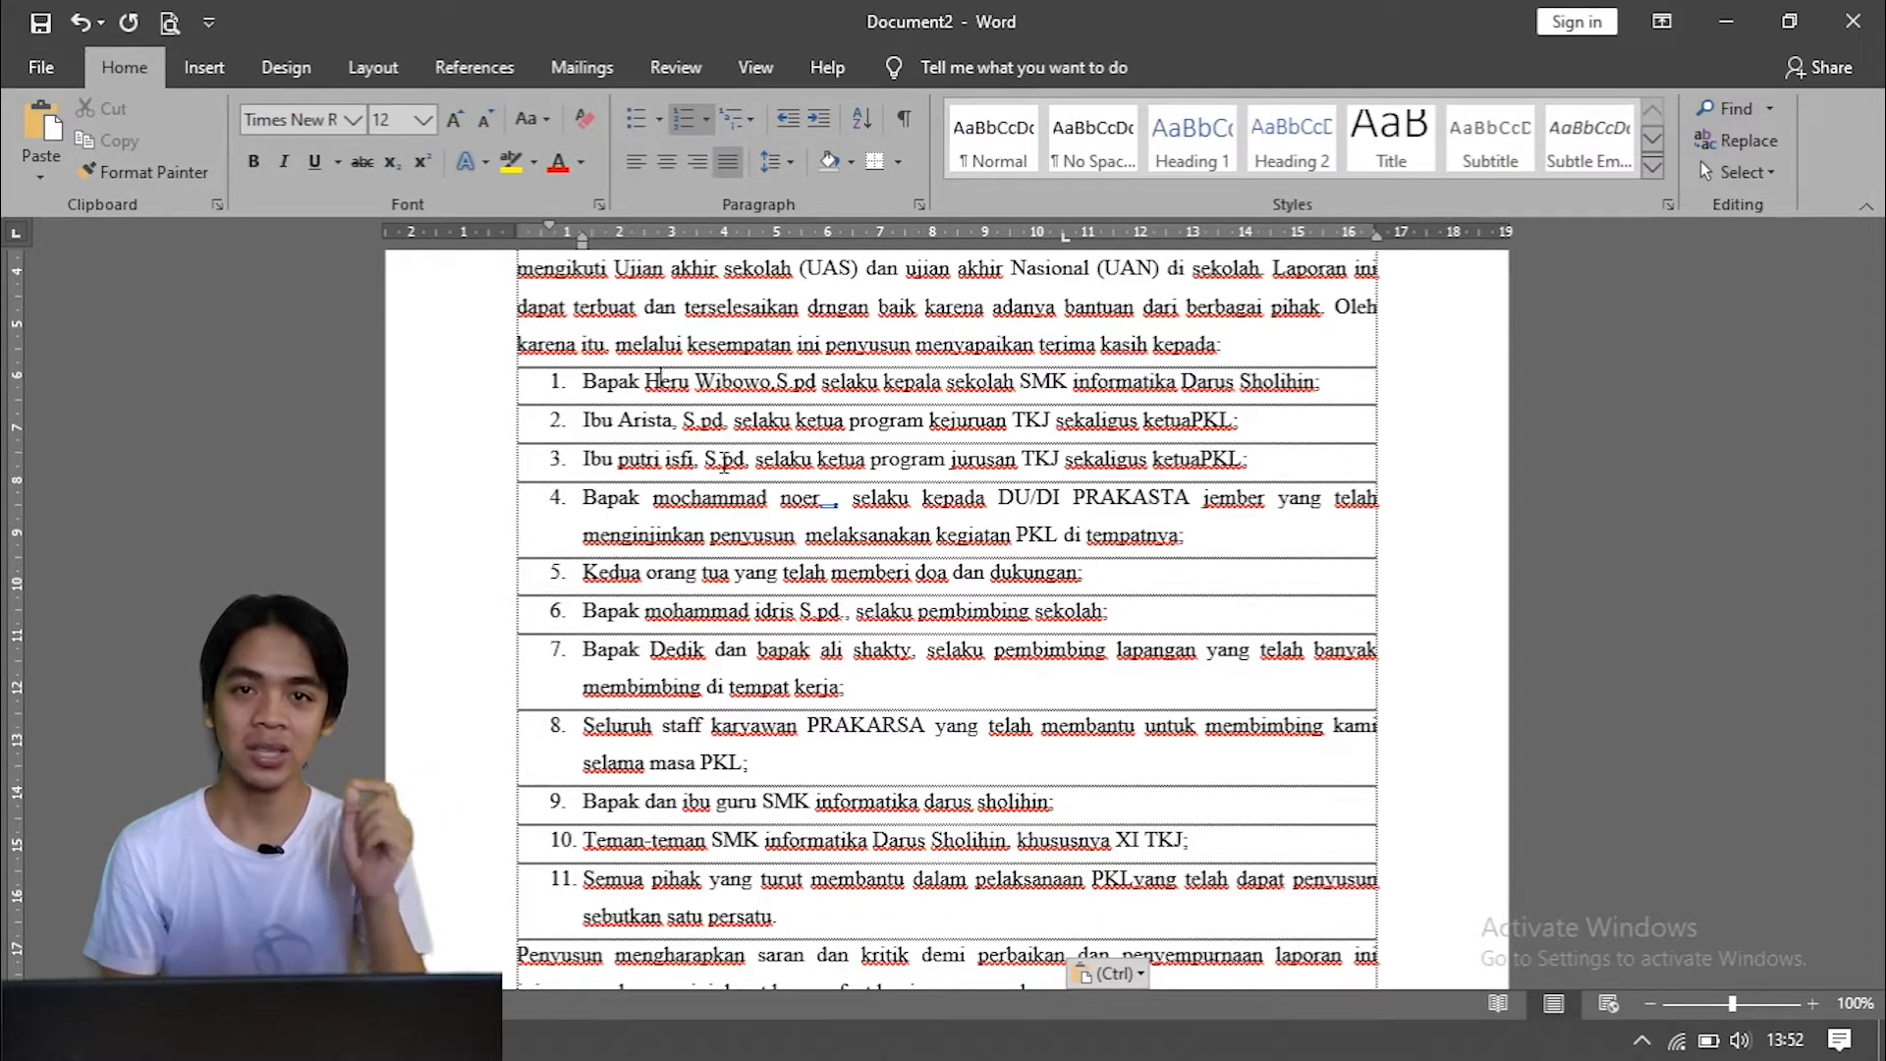
# Step: Start a new page with empty lines after the closing paragraph of the pasted PRAKATA text
pyautogui.scroll(-3, 925, 600)
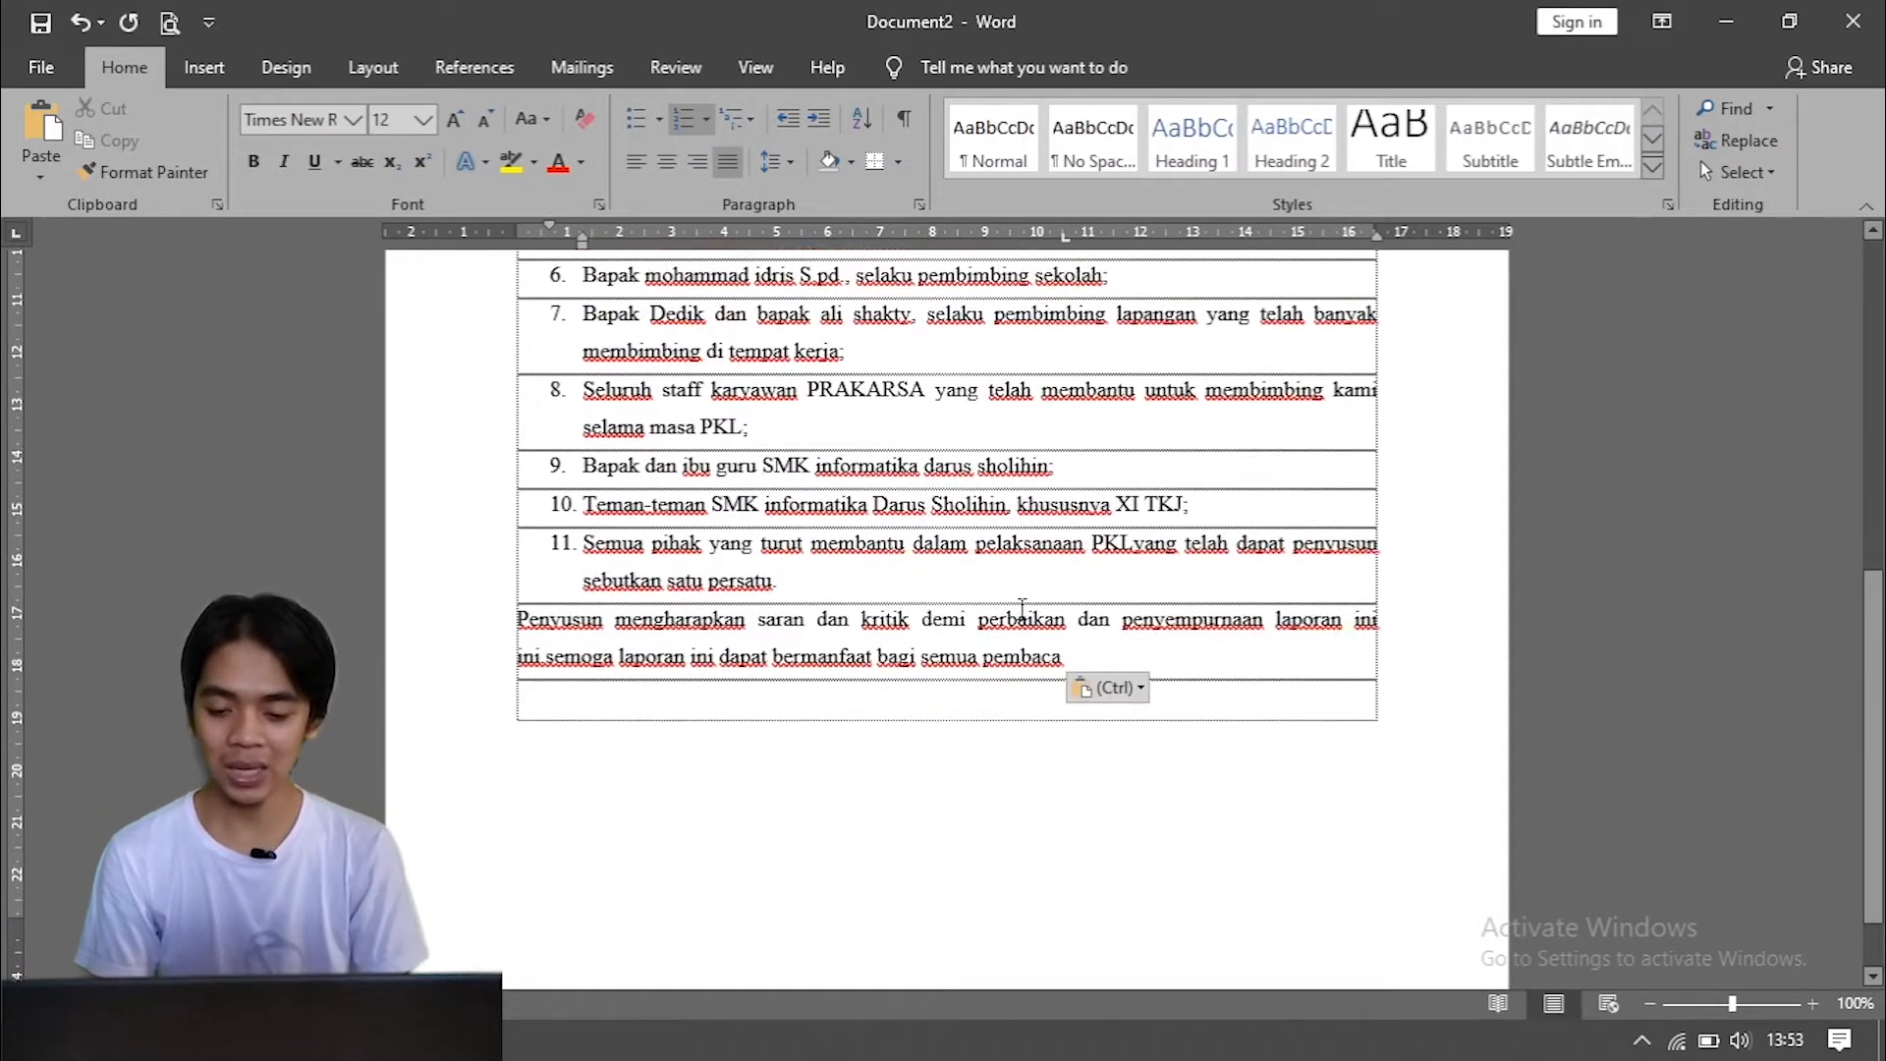
pyautogui.click(1088, 645)
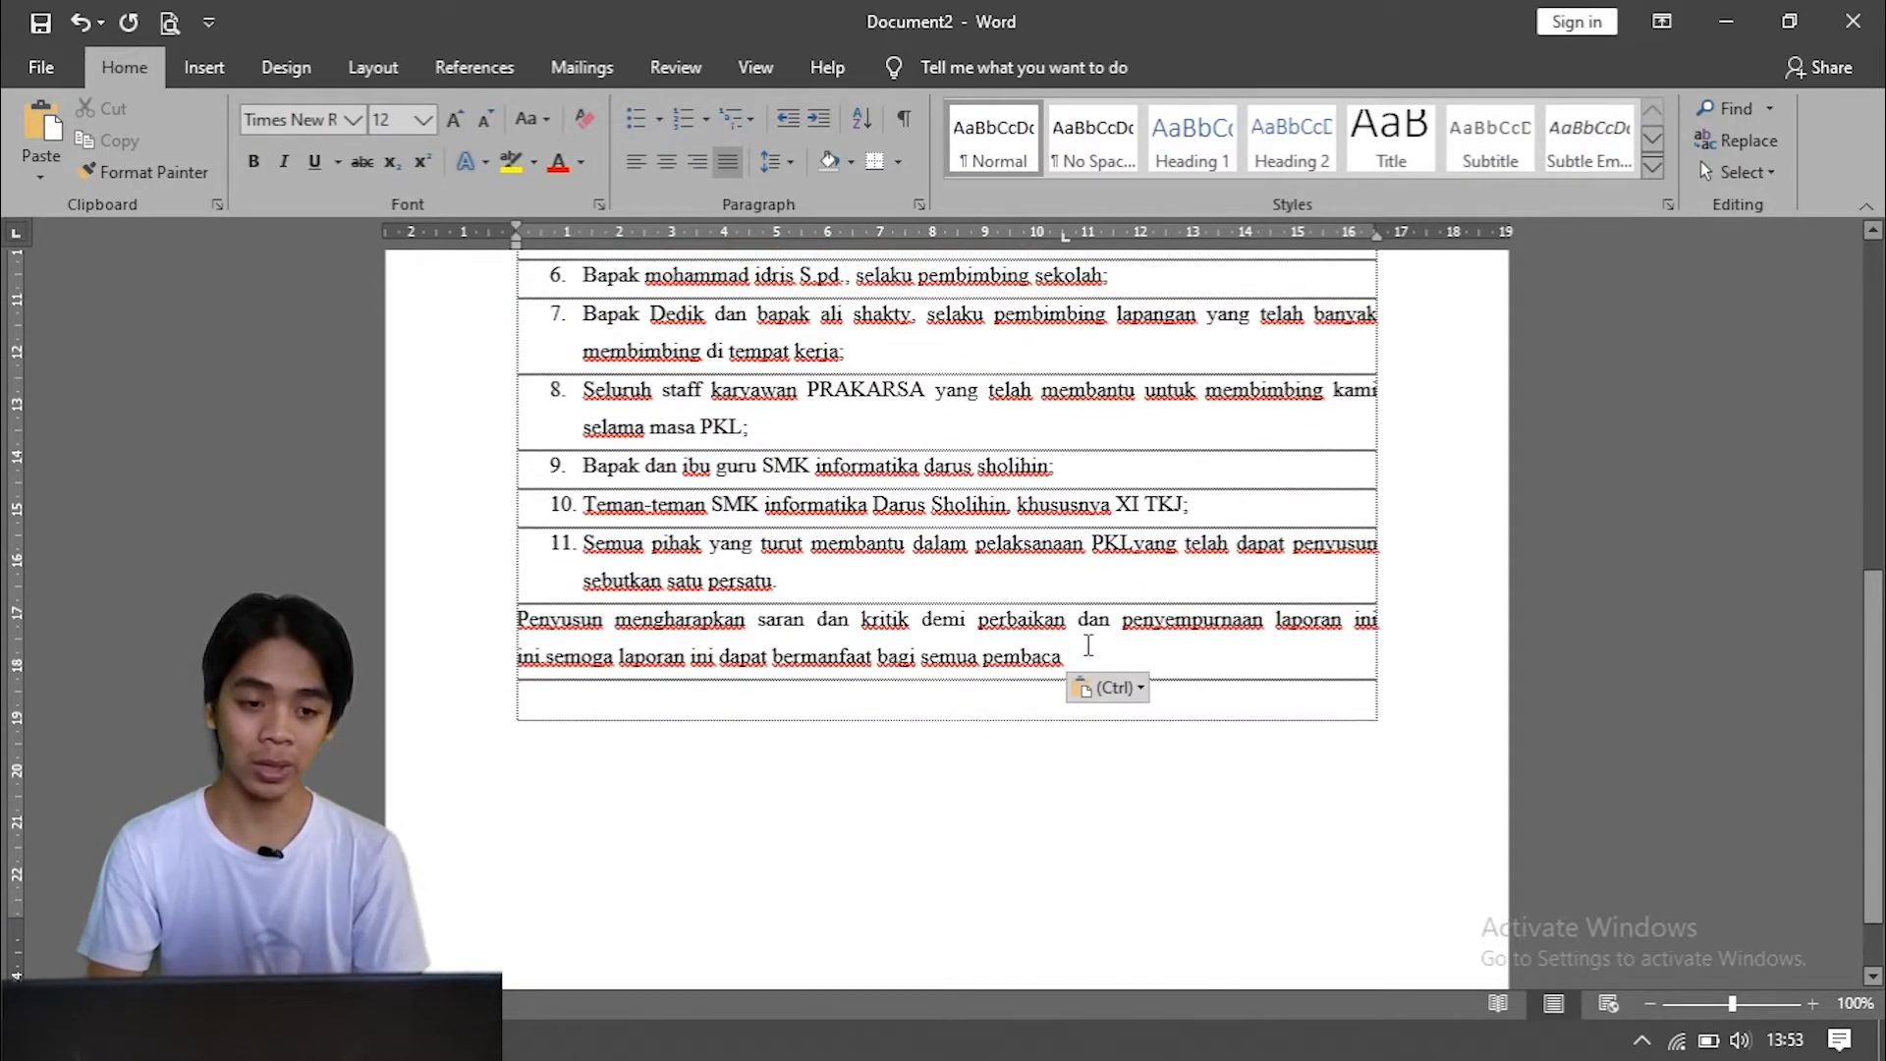
pyautogui.scroll(-3, 1089, 646)
pyautogui.scroll(-3, 1088, 646)
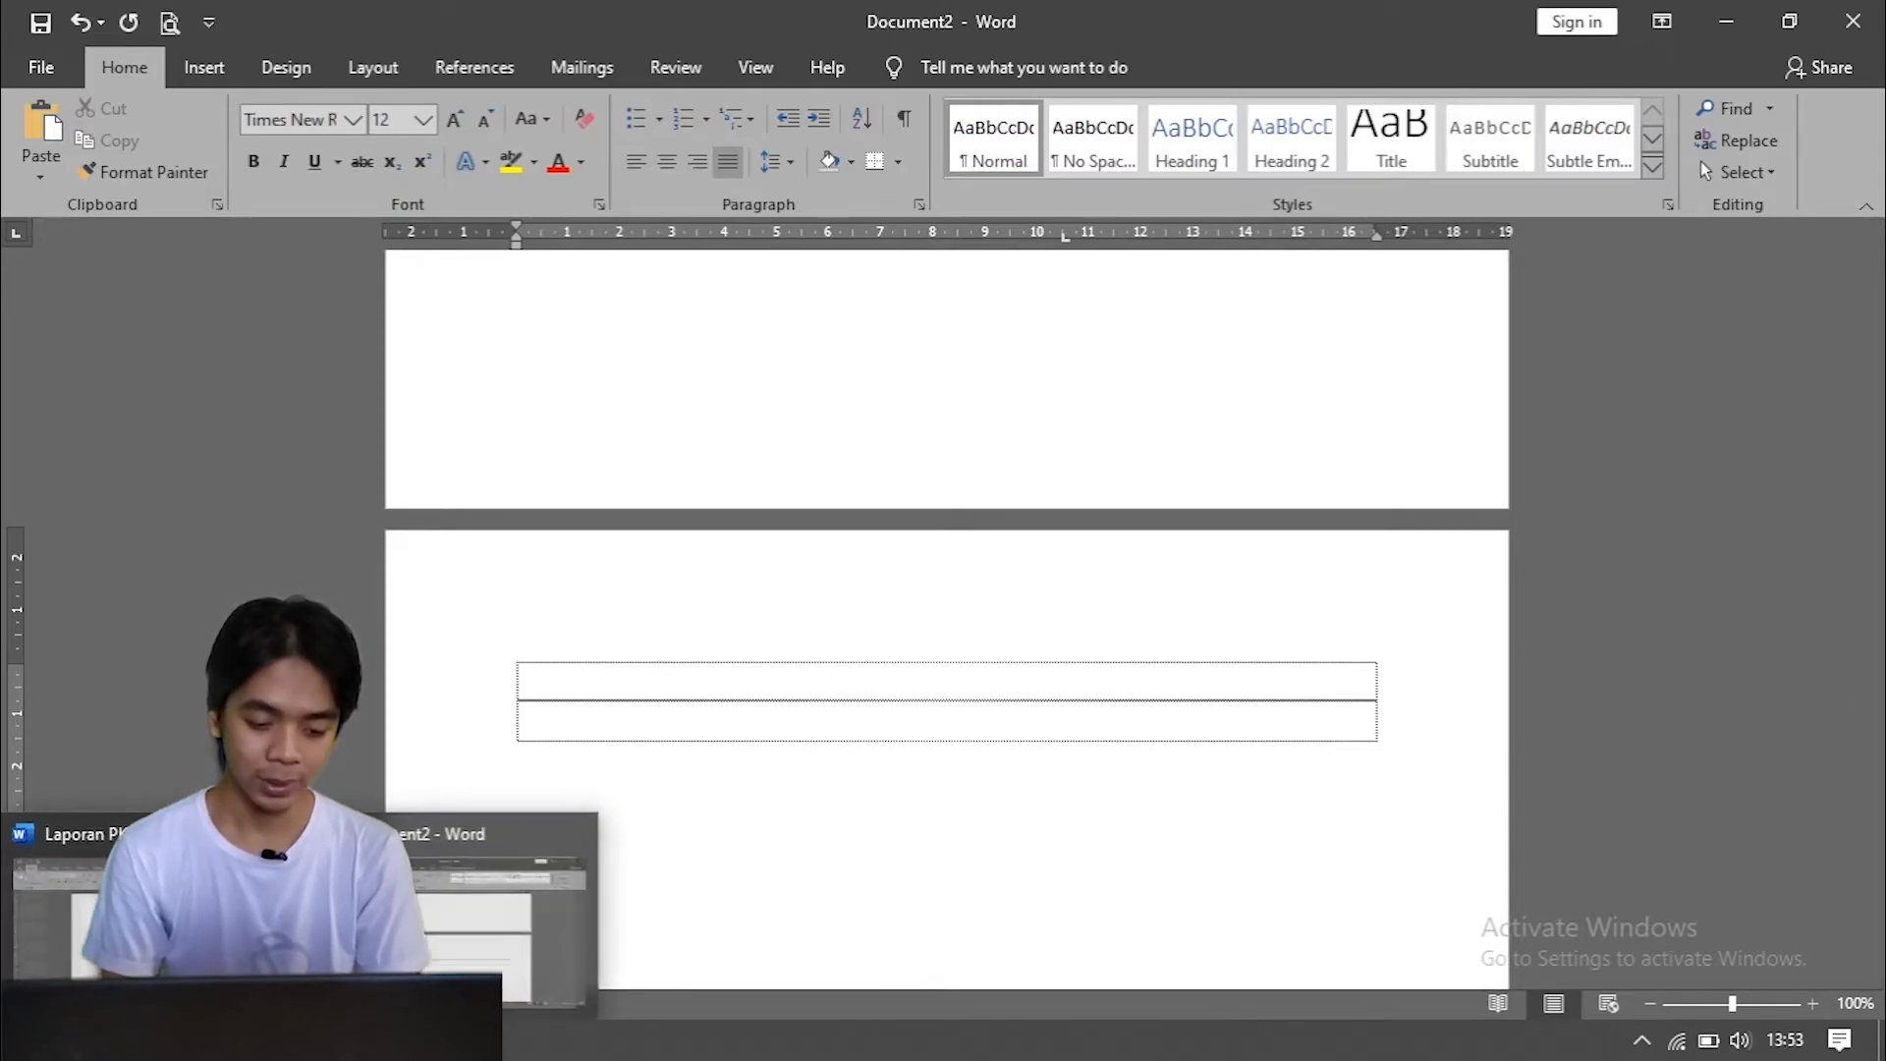
# Step: Switch to the Wikipedia article Fotografi digital in Chrome and copy its first paragraph
pyautogui.click(285, 1040)
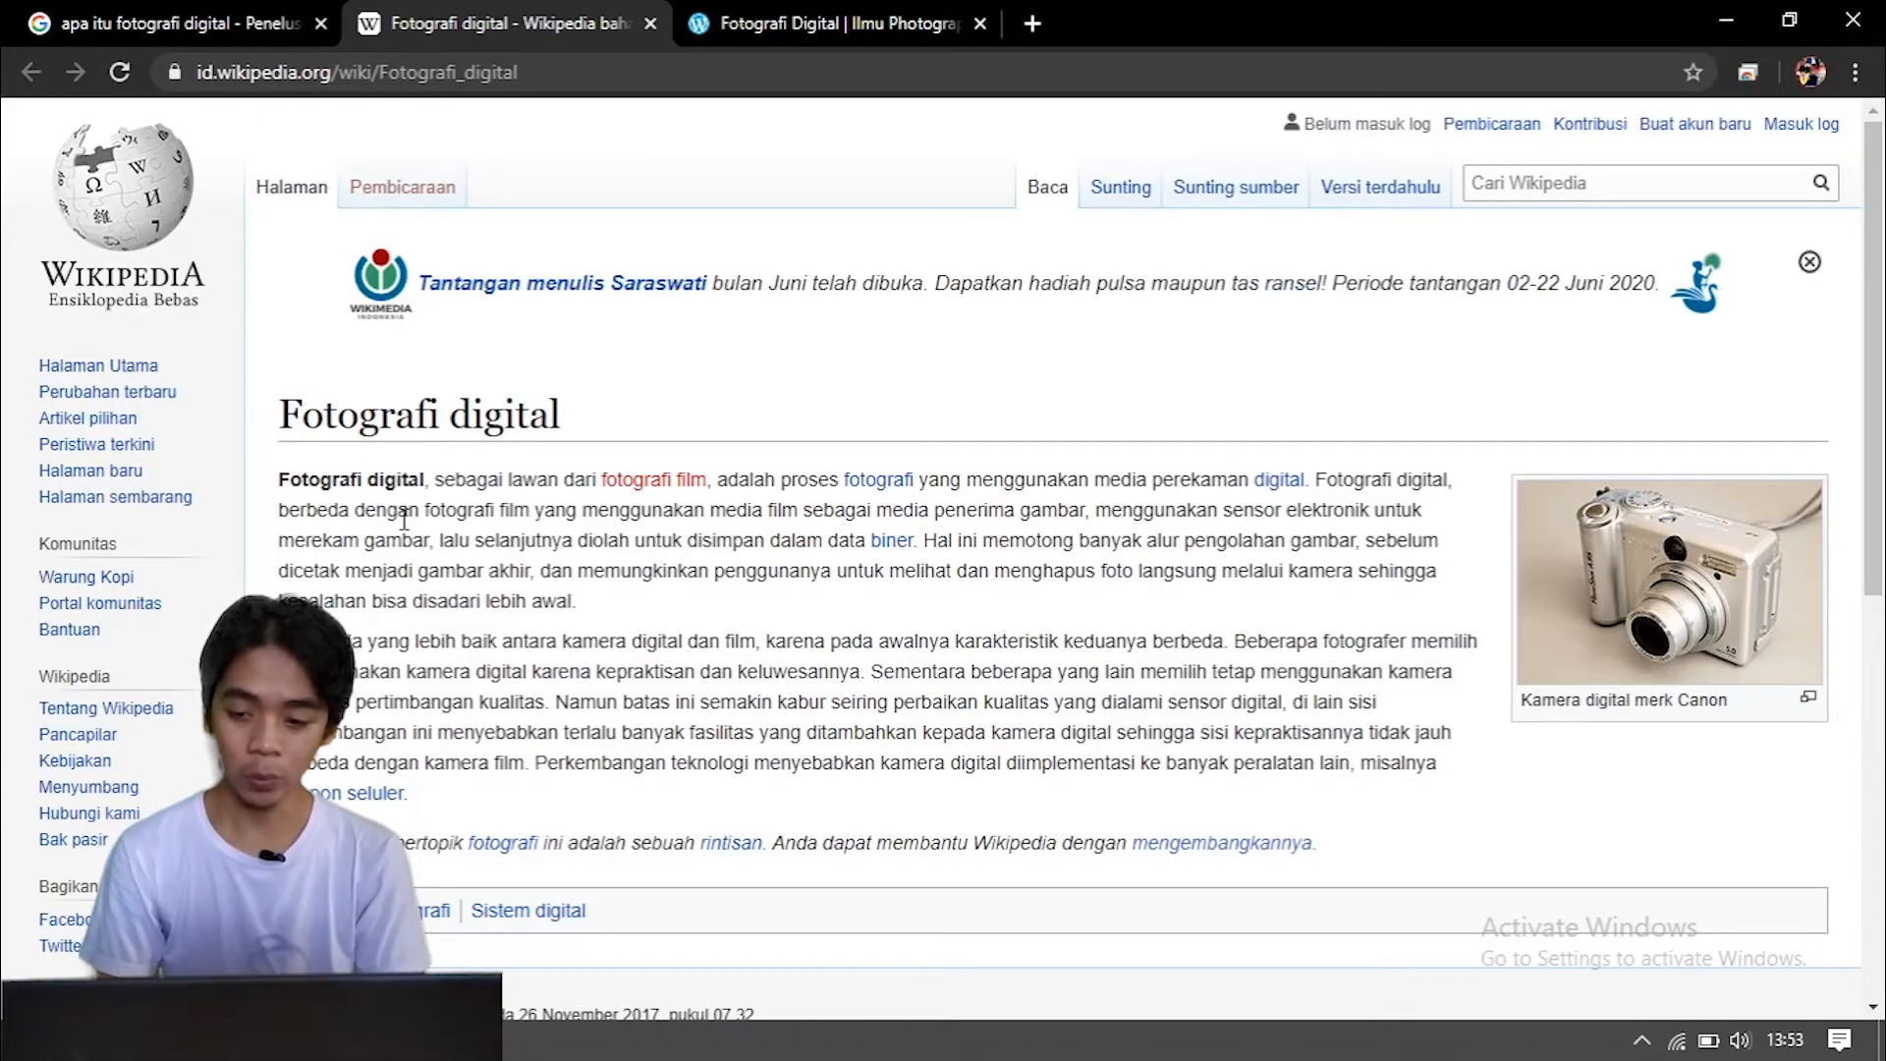
pyautogui.scroll(-2, 548, 611)
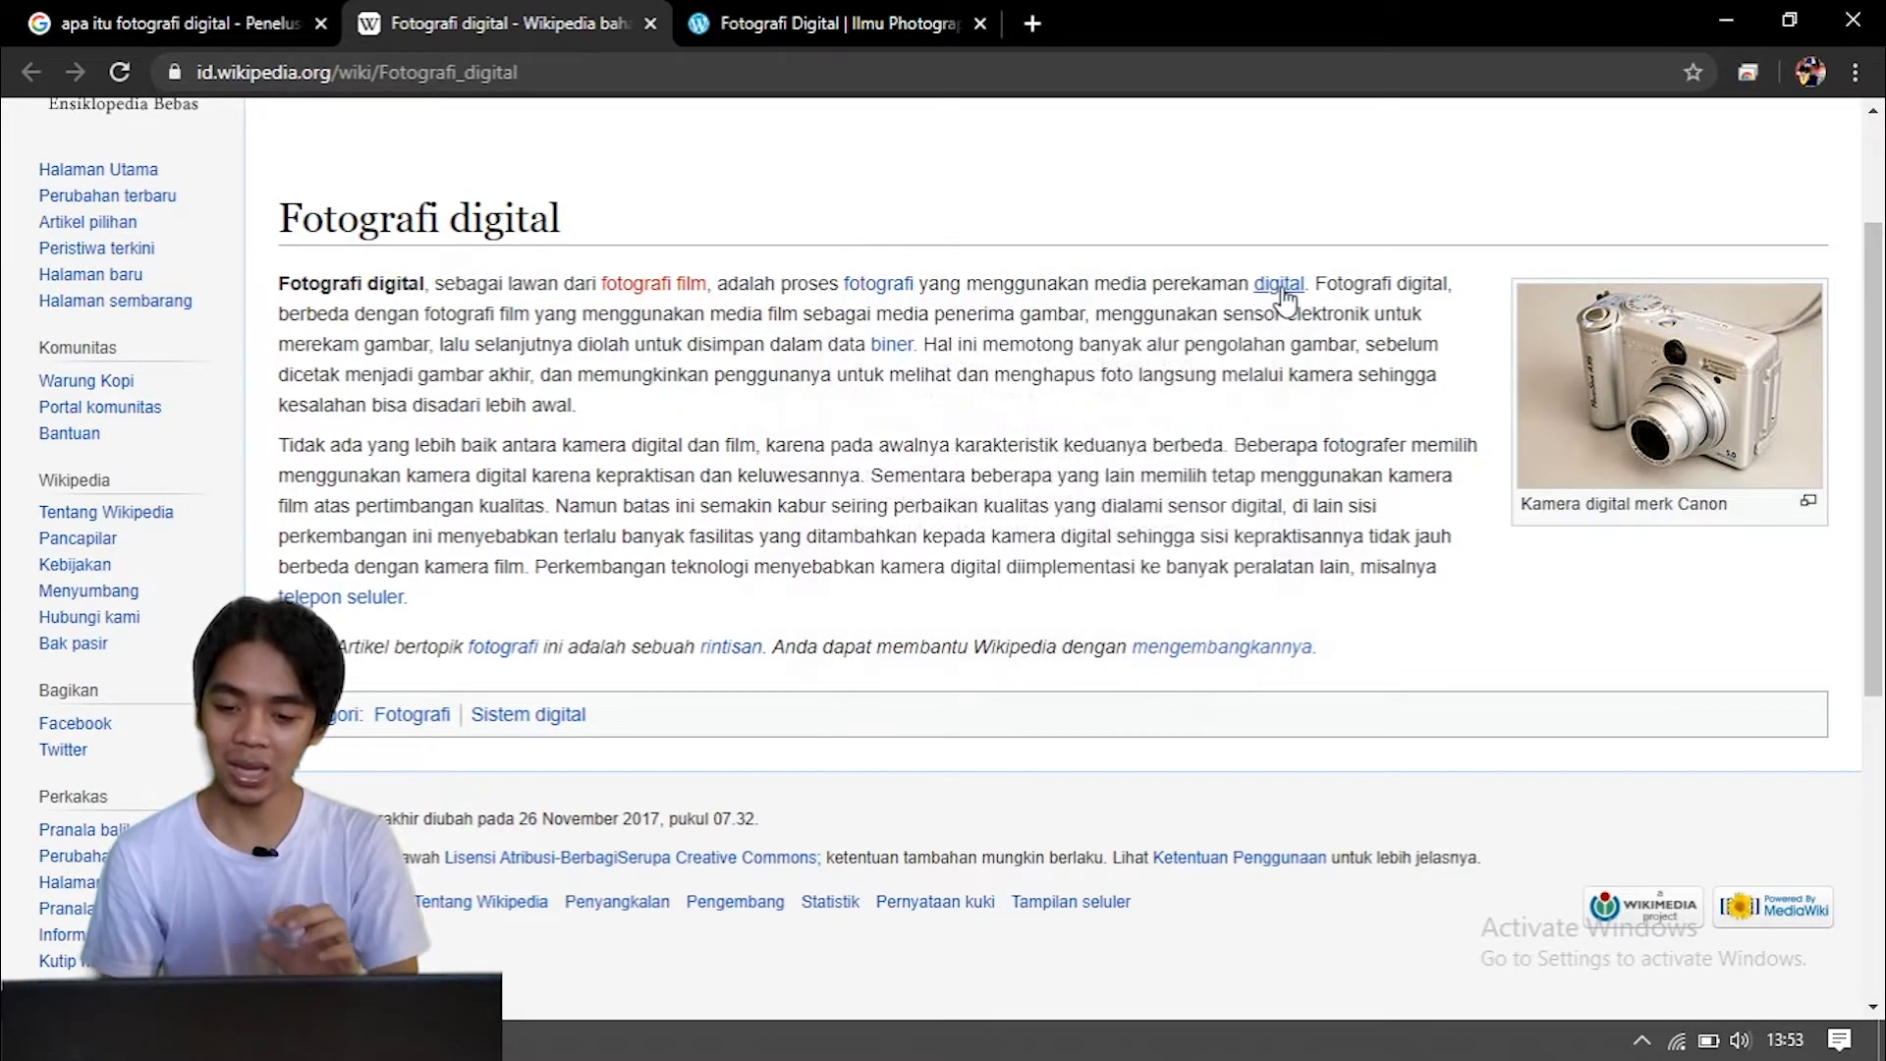
pyautogui.moveTo(1280, 287)
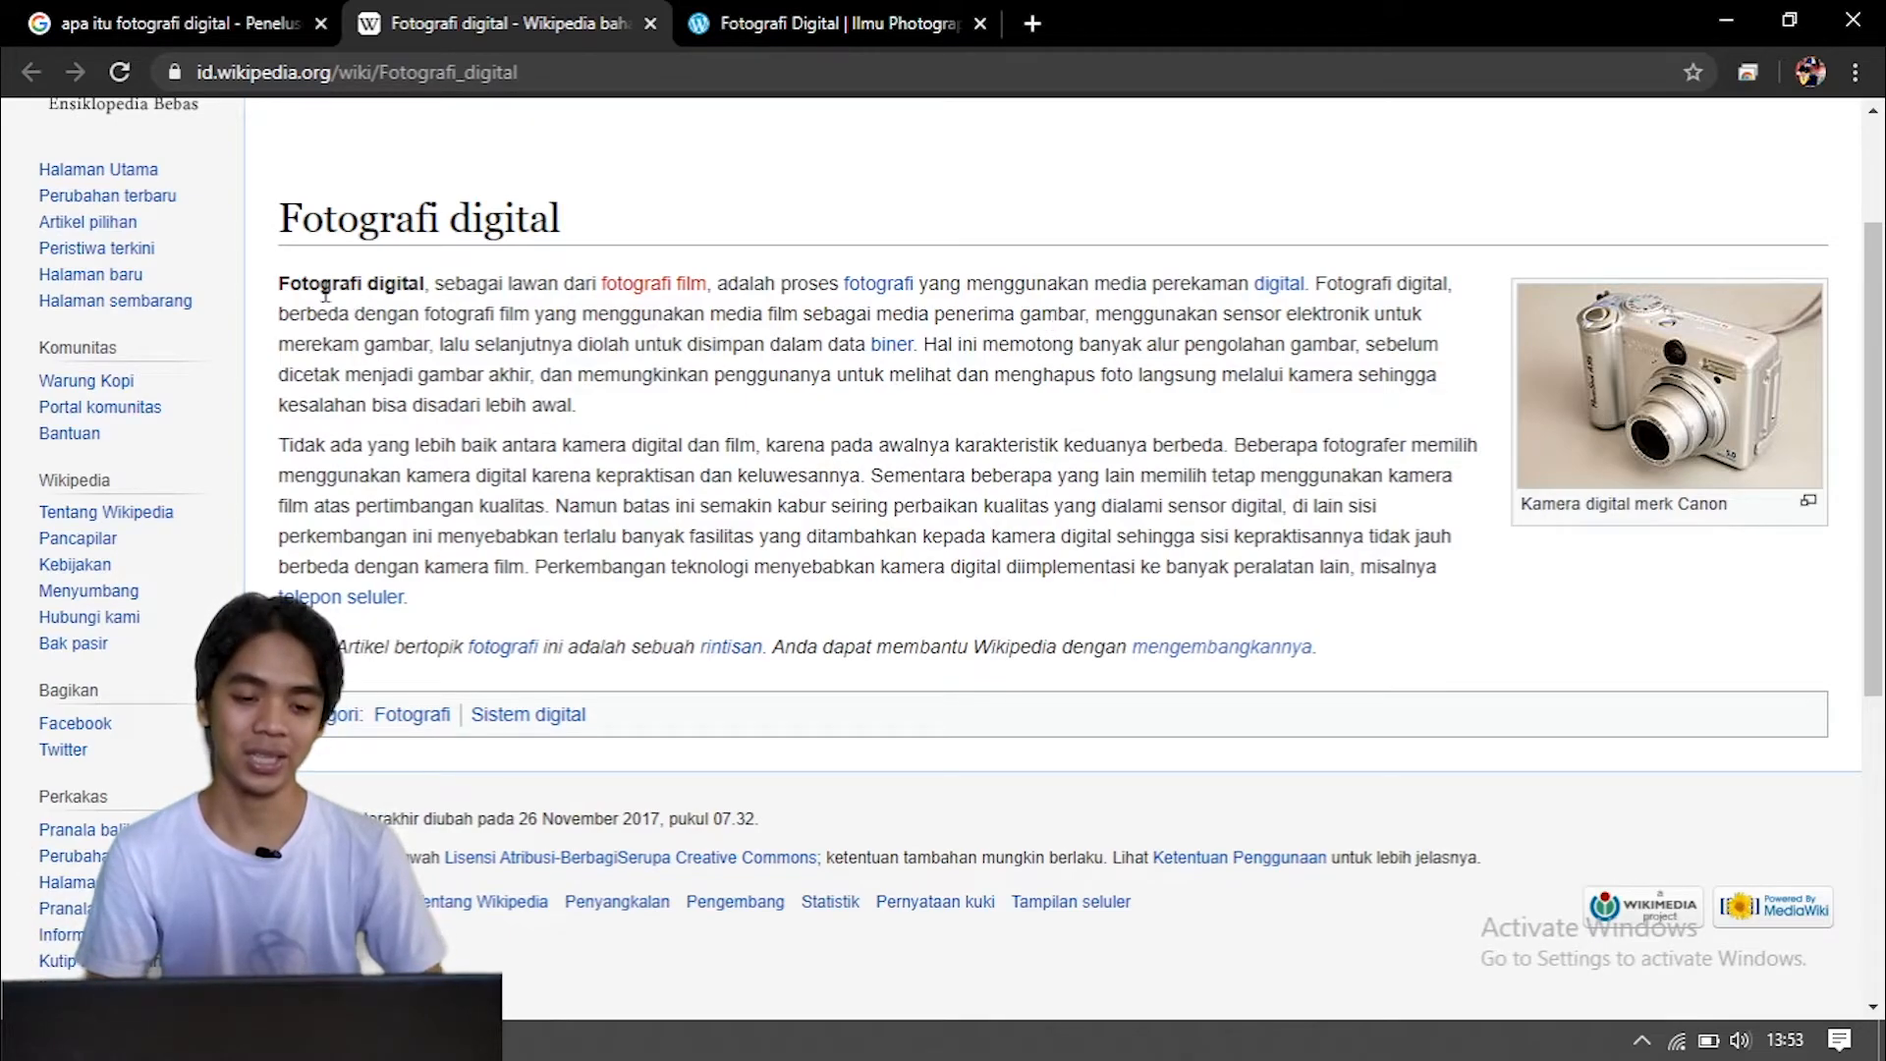
pyautogui.moveTo(280, 285); pyautogui.dragTo(583, 420)
pyautogui.hotkey('ctrl', 'c')
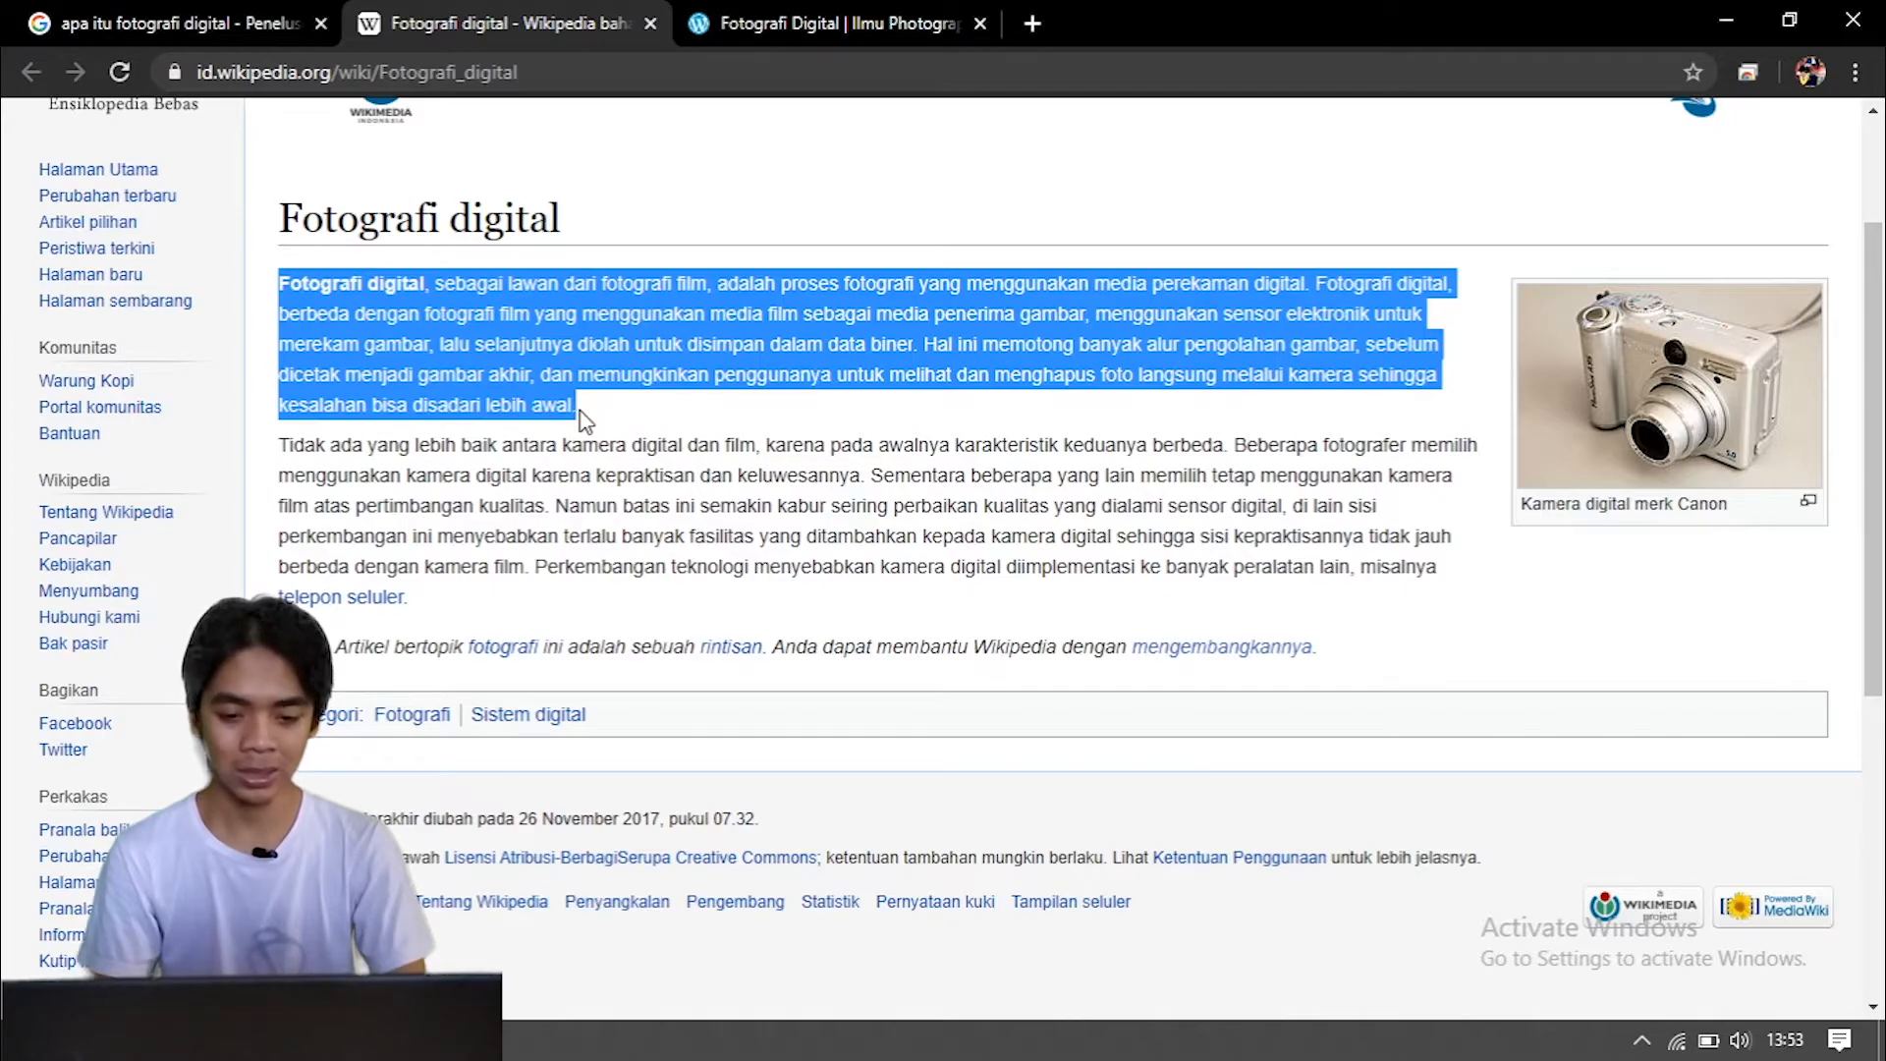
# Step: Return to Document2 and paste the Wikipedia paragraph on the new page with the Keep Source Formatting option
pyautogui.hotkey('alt', 'Tab')
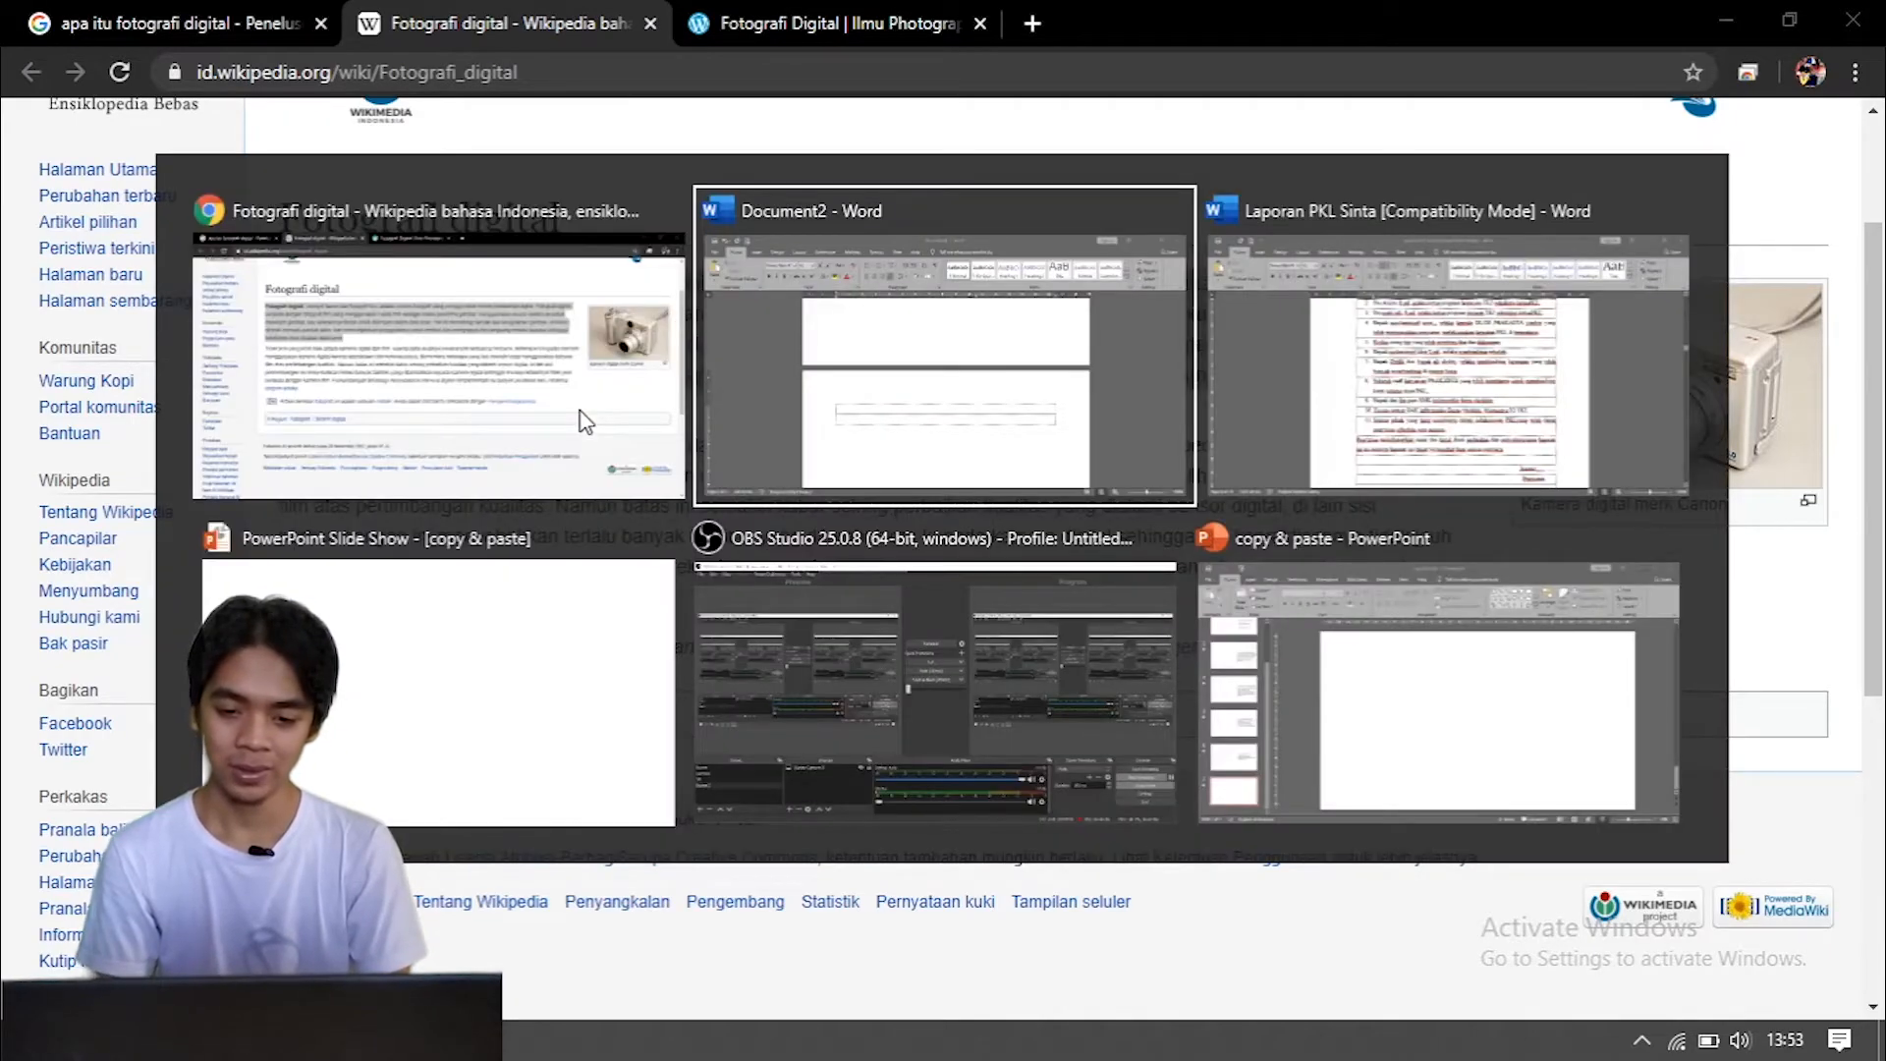
pyautogui.hotkey('alt', 'Tab')
pyautogui.hotkey('alt', 'Tab')
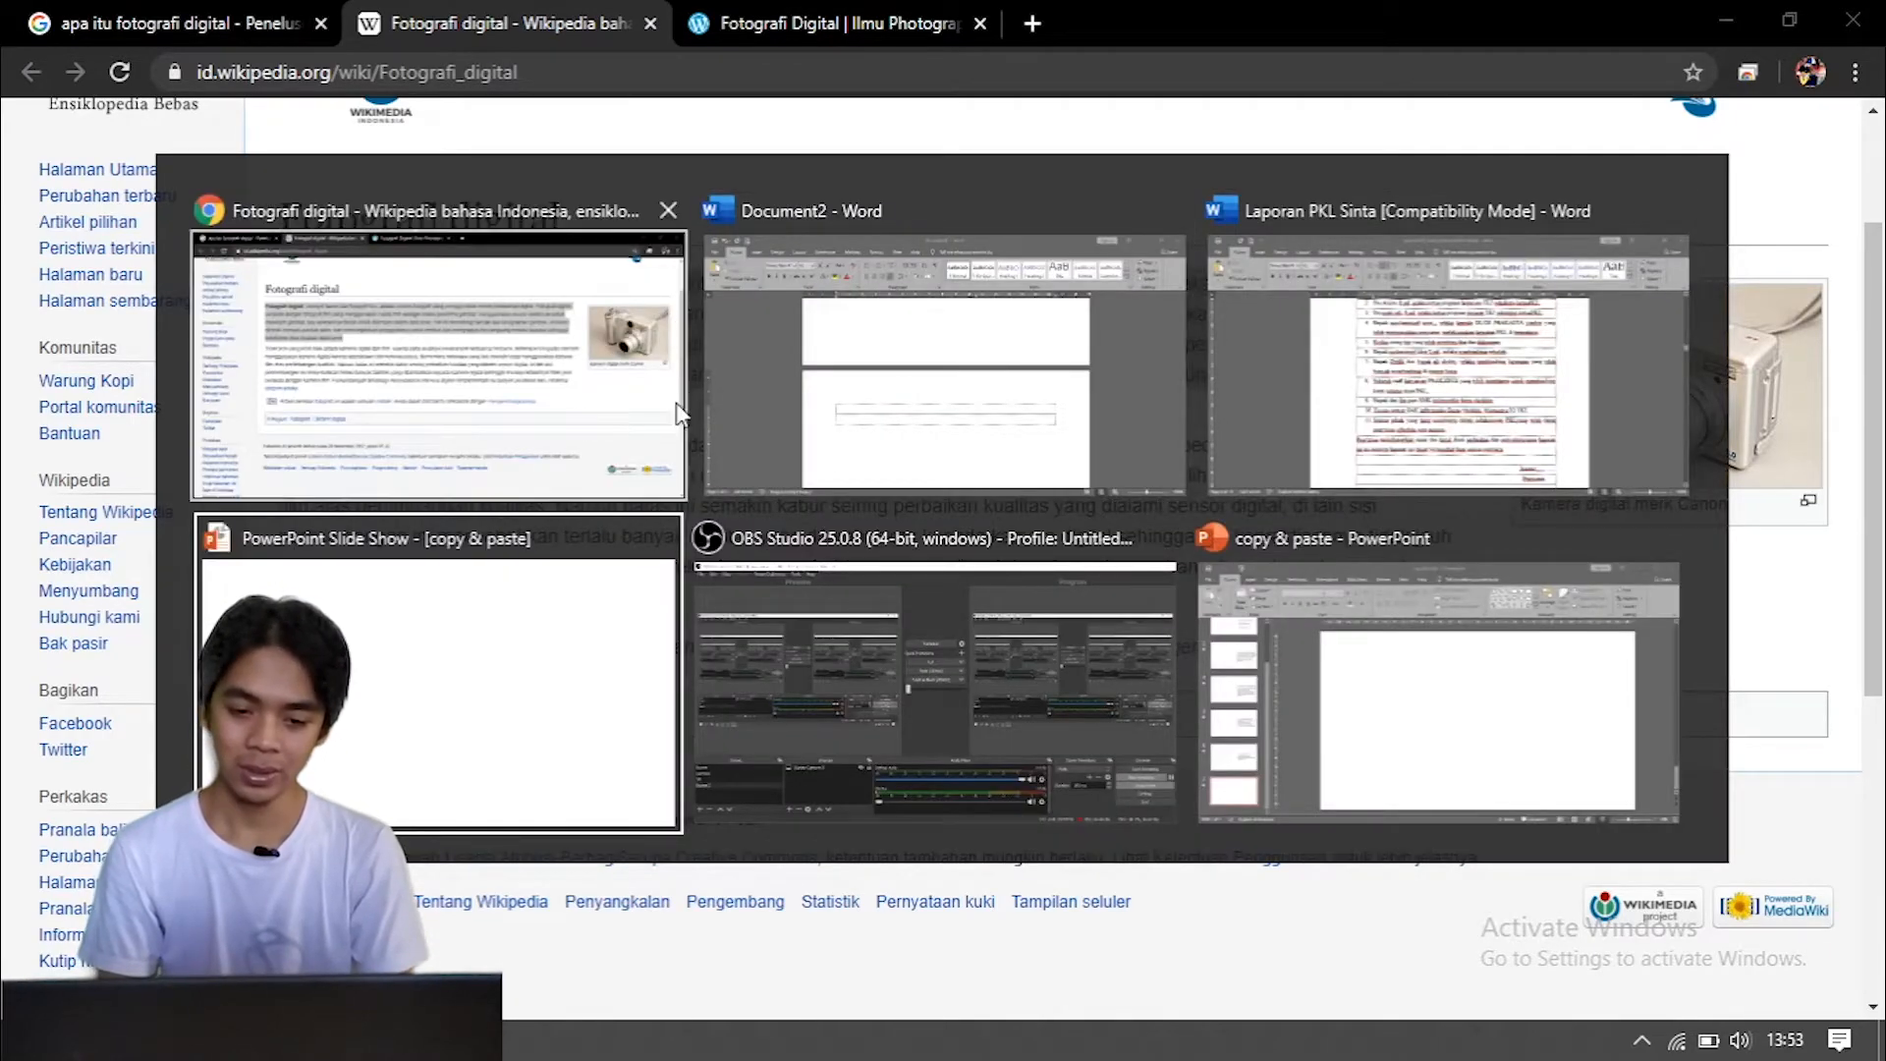
pyautogui.click(780, 402)
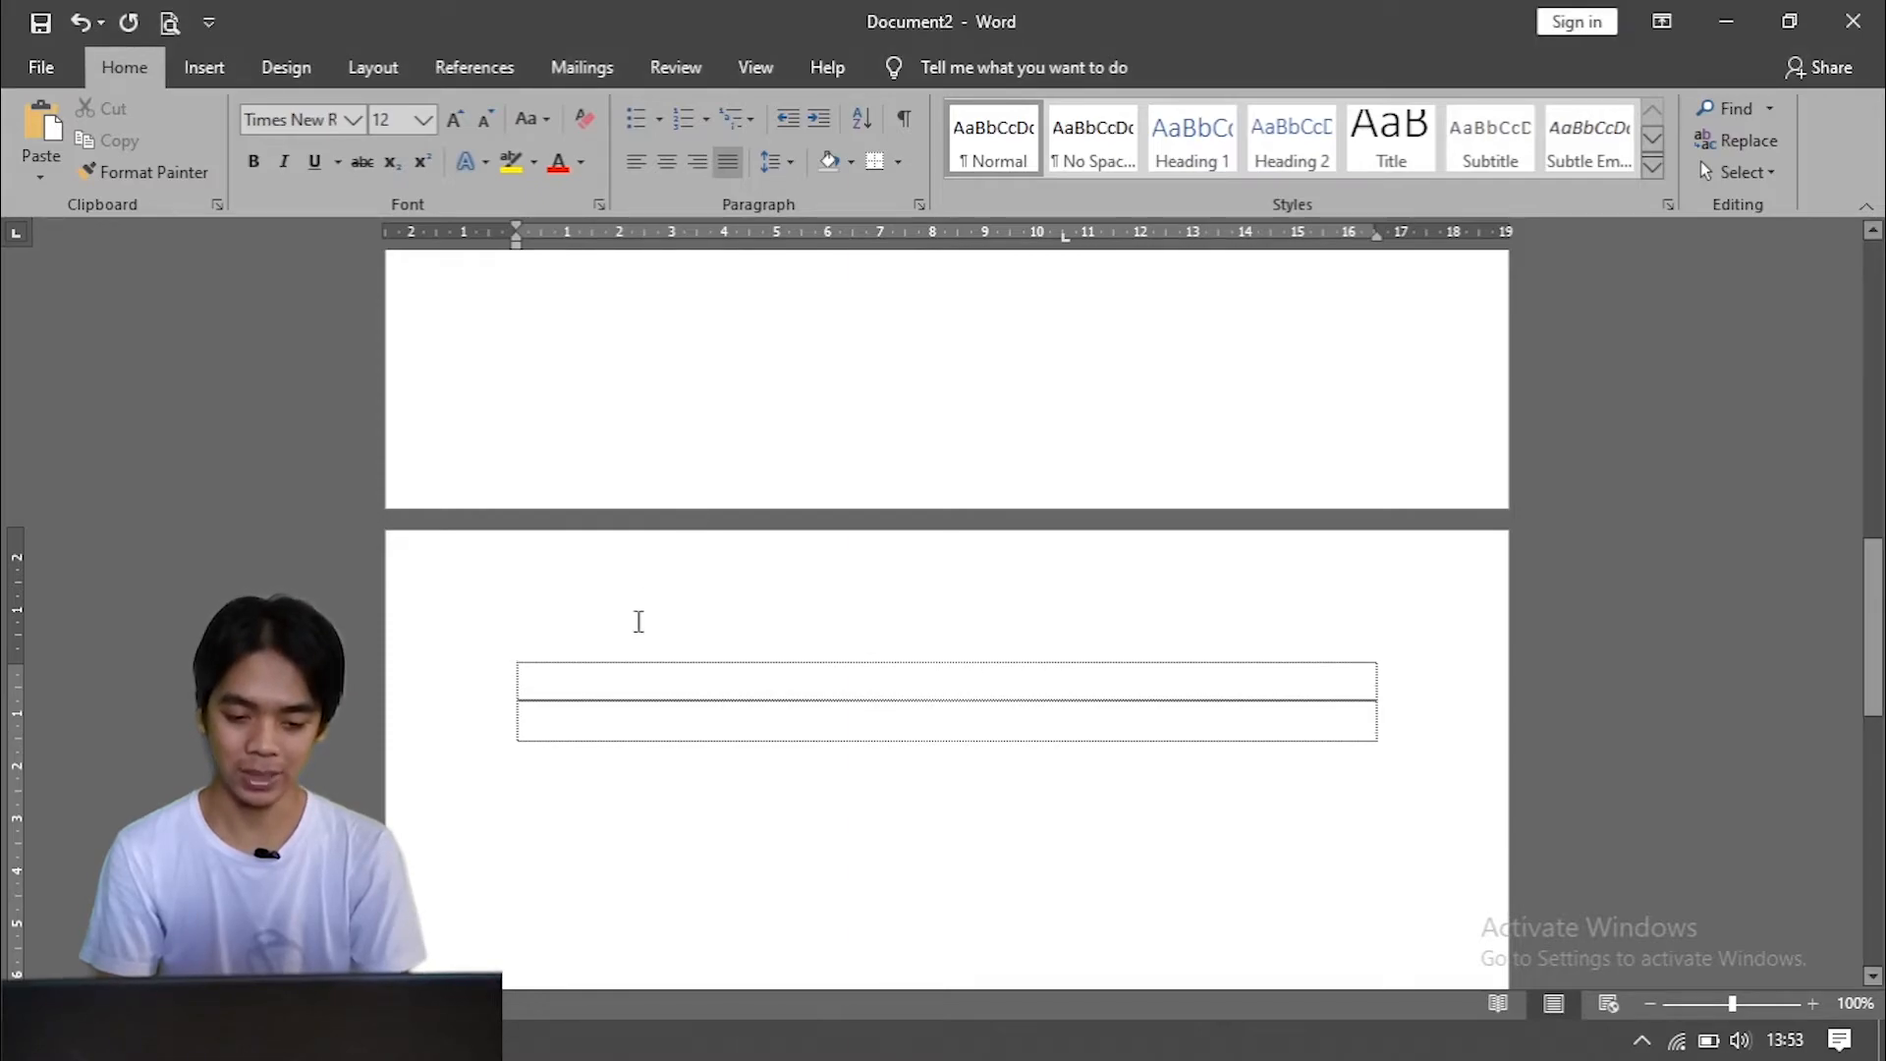
pyautogui.rightClick(605, 683)
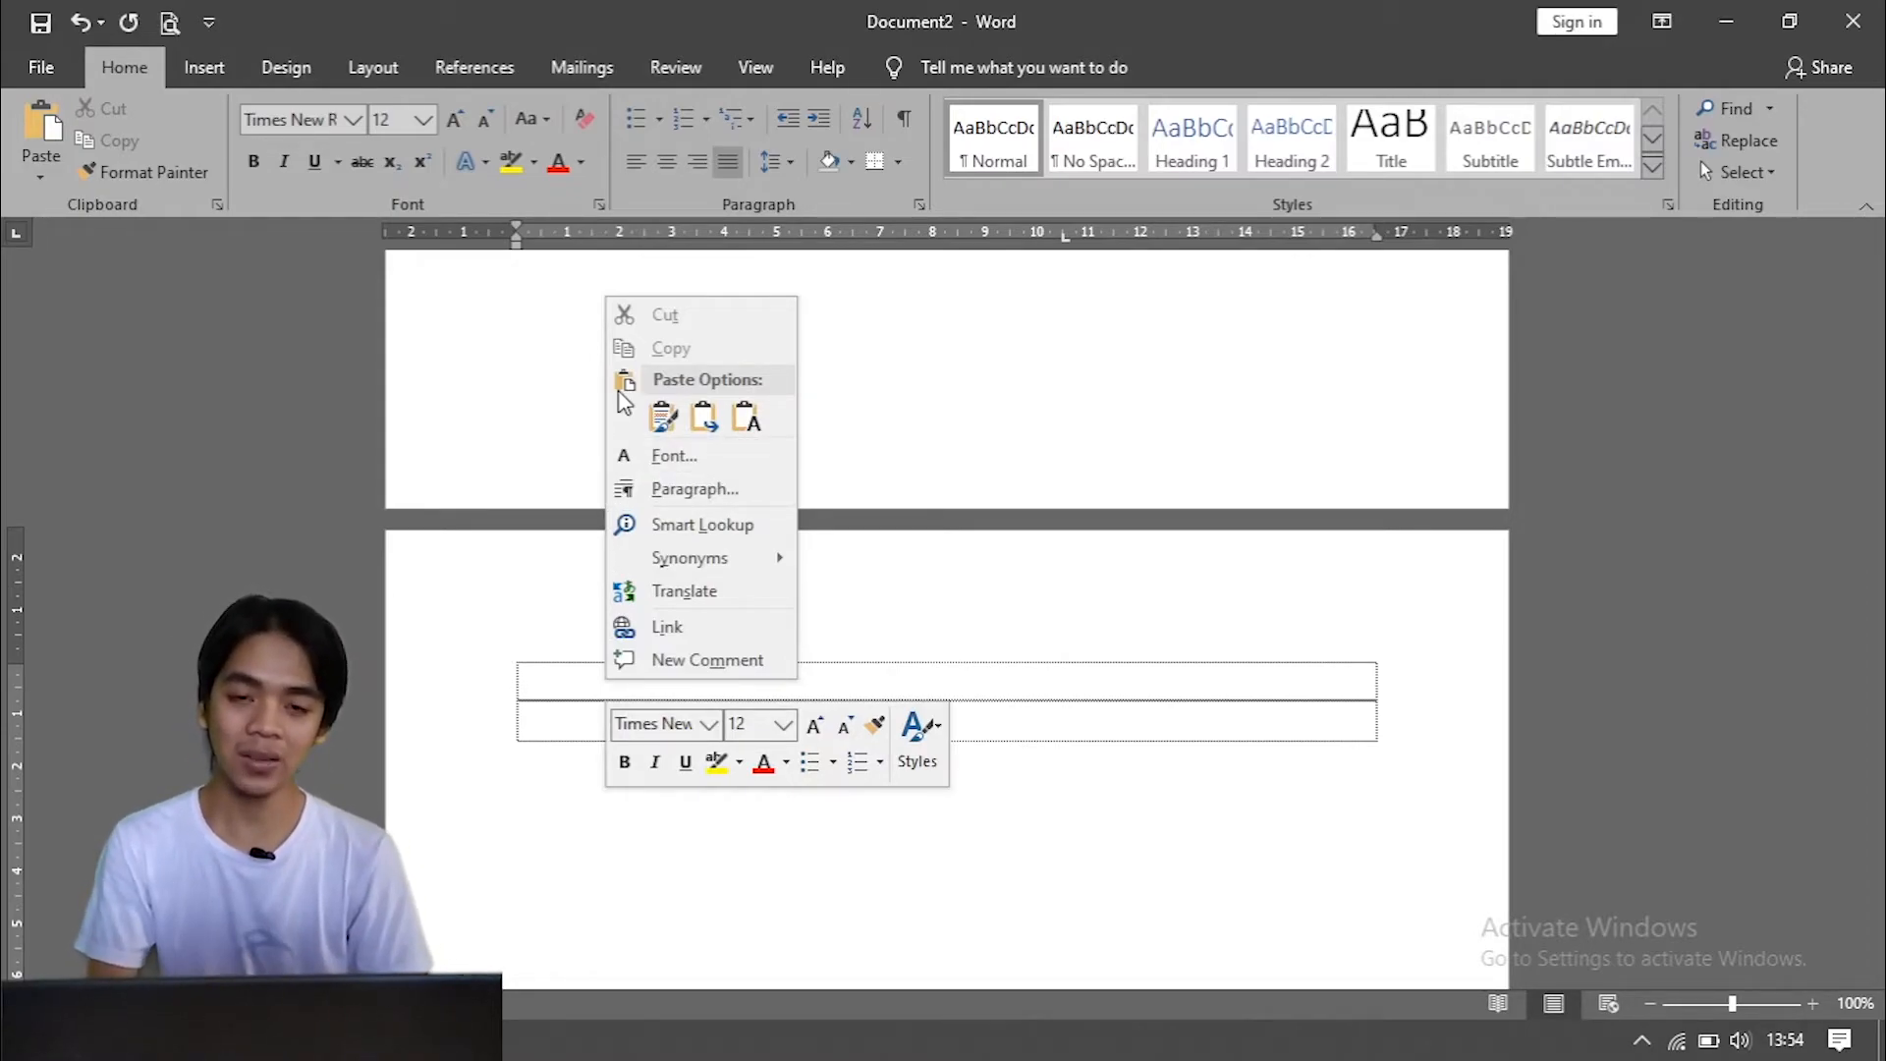
pyautogui.click(662, 419)
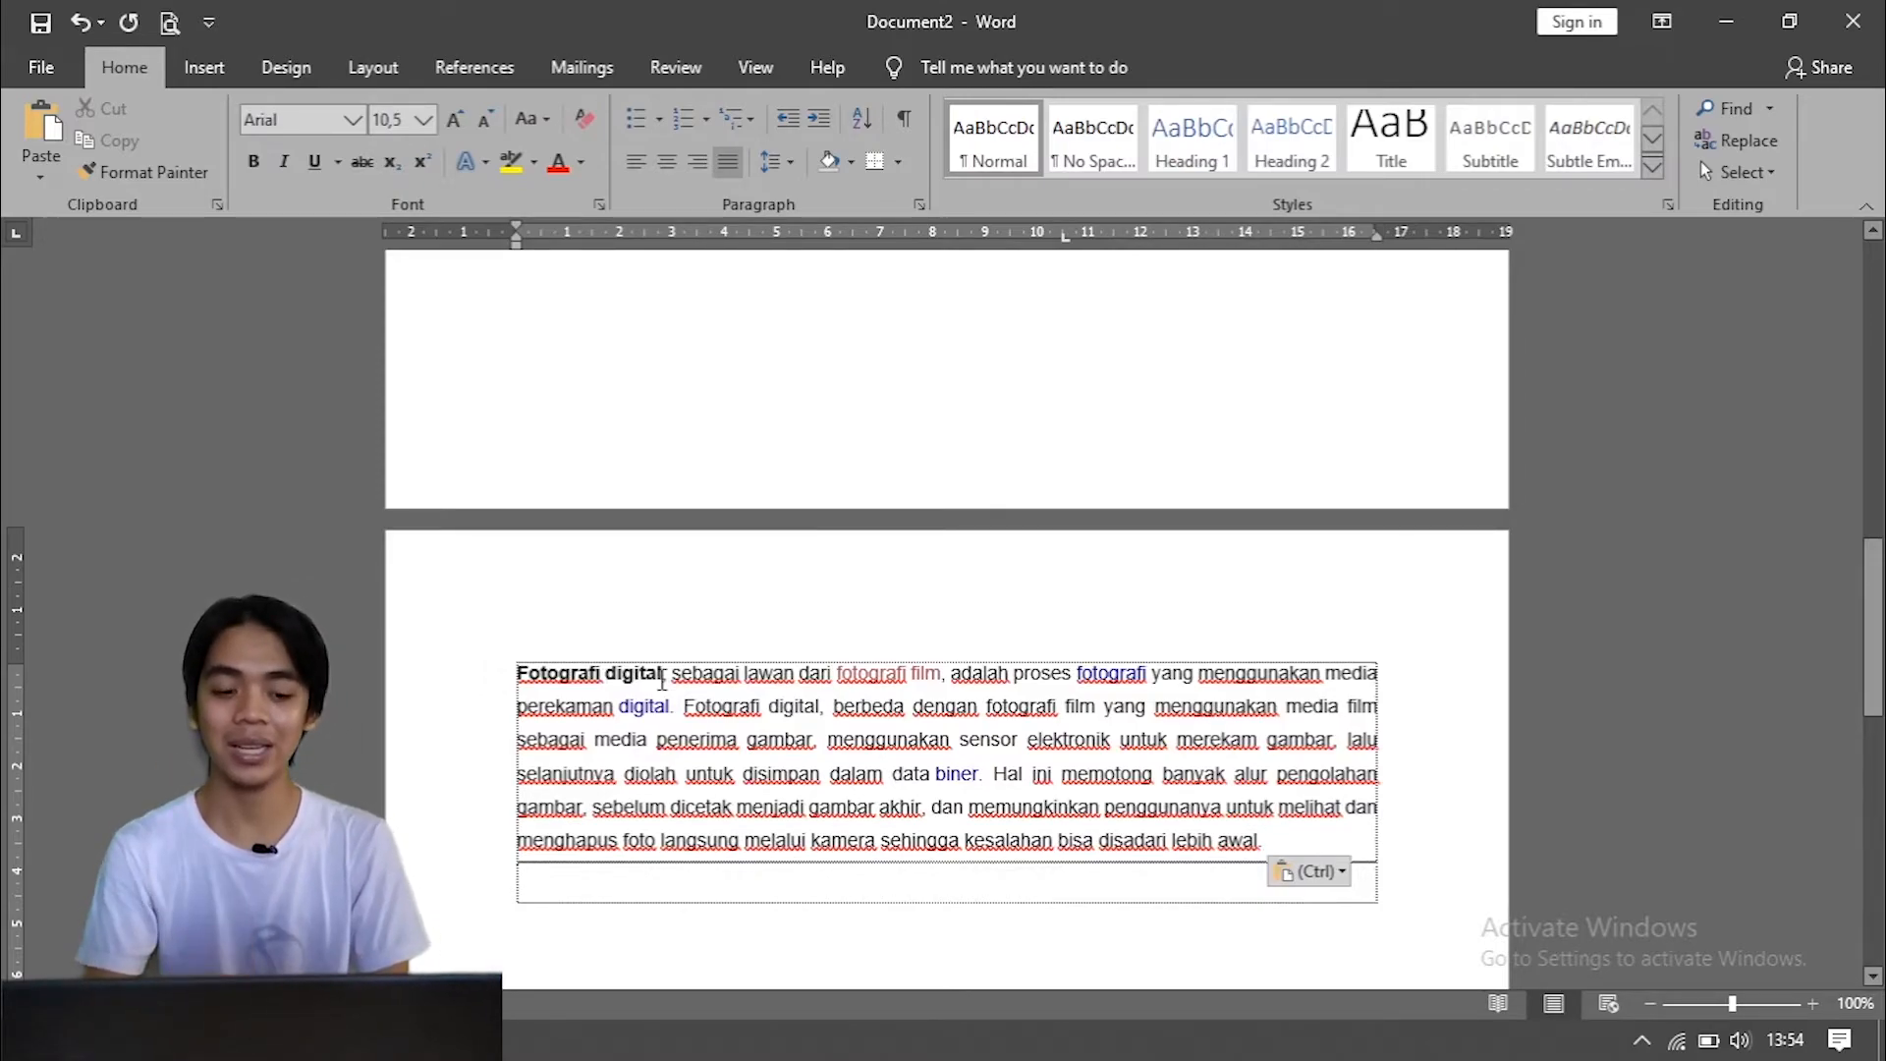
# Step: Compare the pasted Fotografi digital paragraph with the Wikipedia original in Chrome, including its formatting and links, and return to Document2
pyautogui.hotkey('alt', 'Tab')
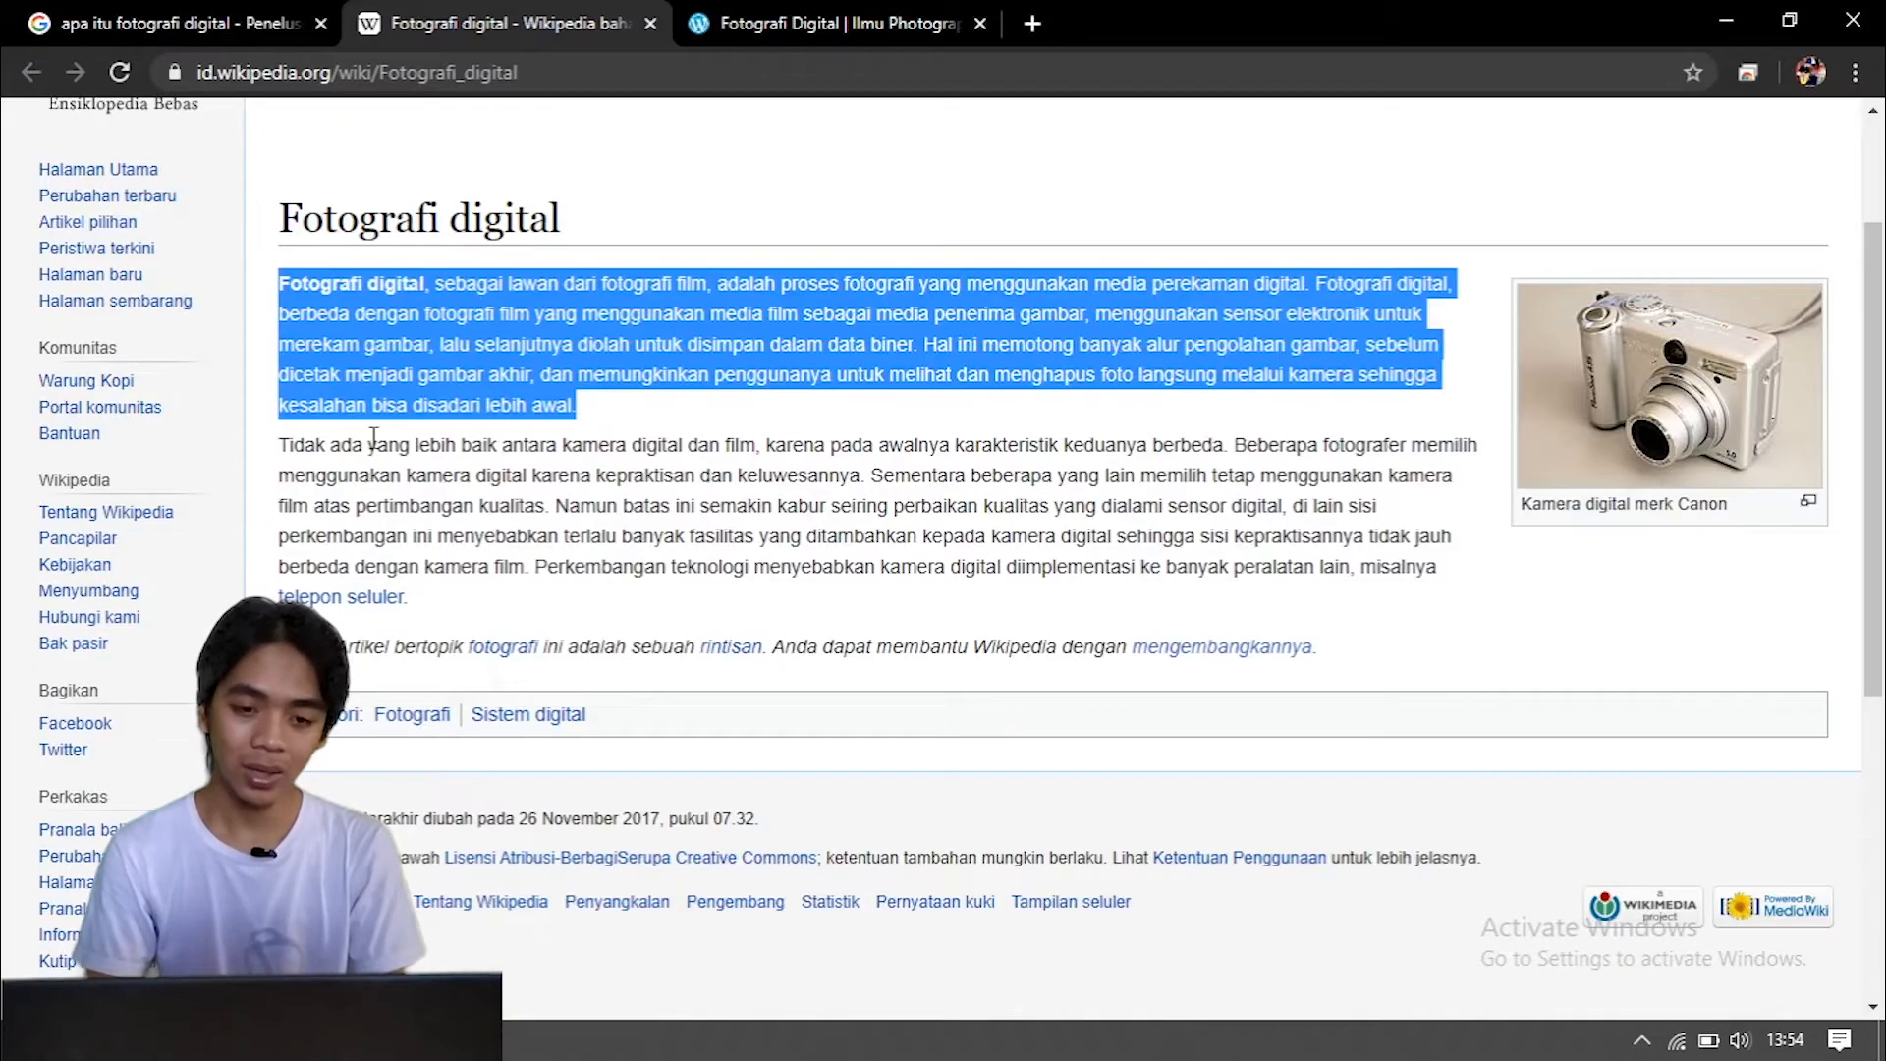
pyautogui.click(690, 427)
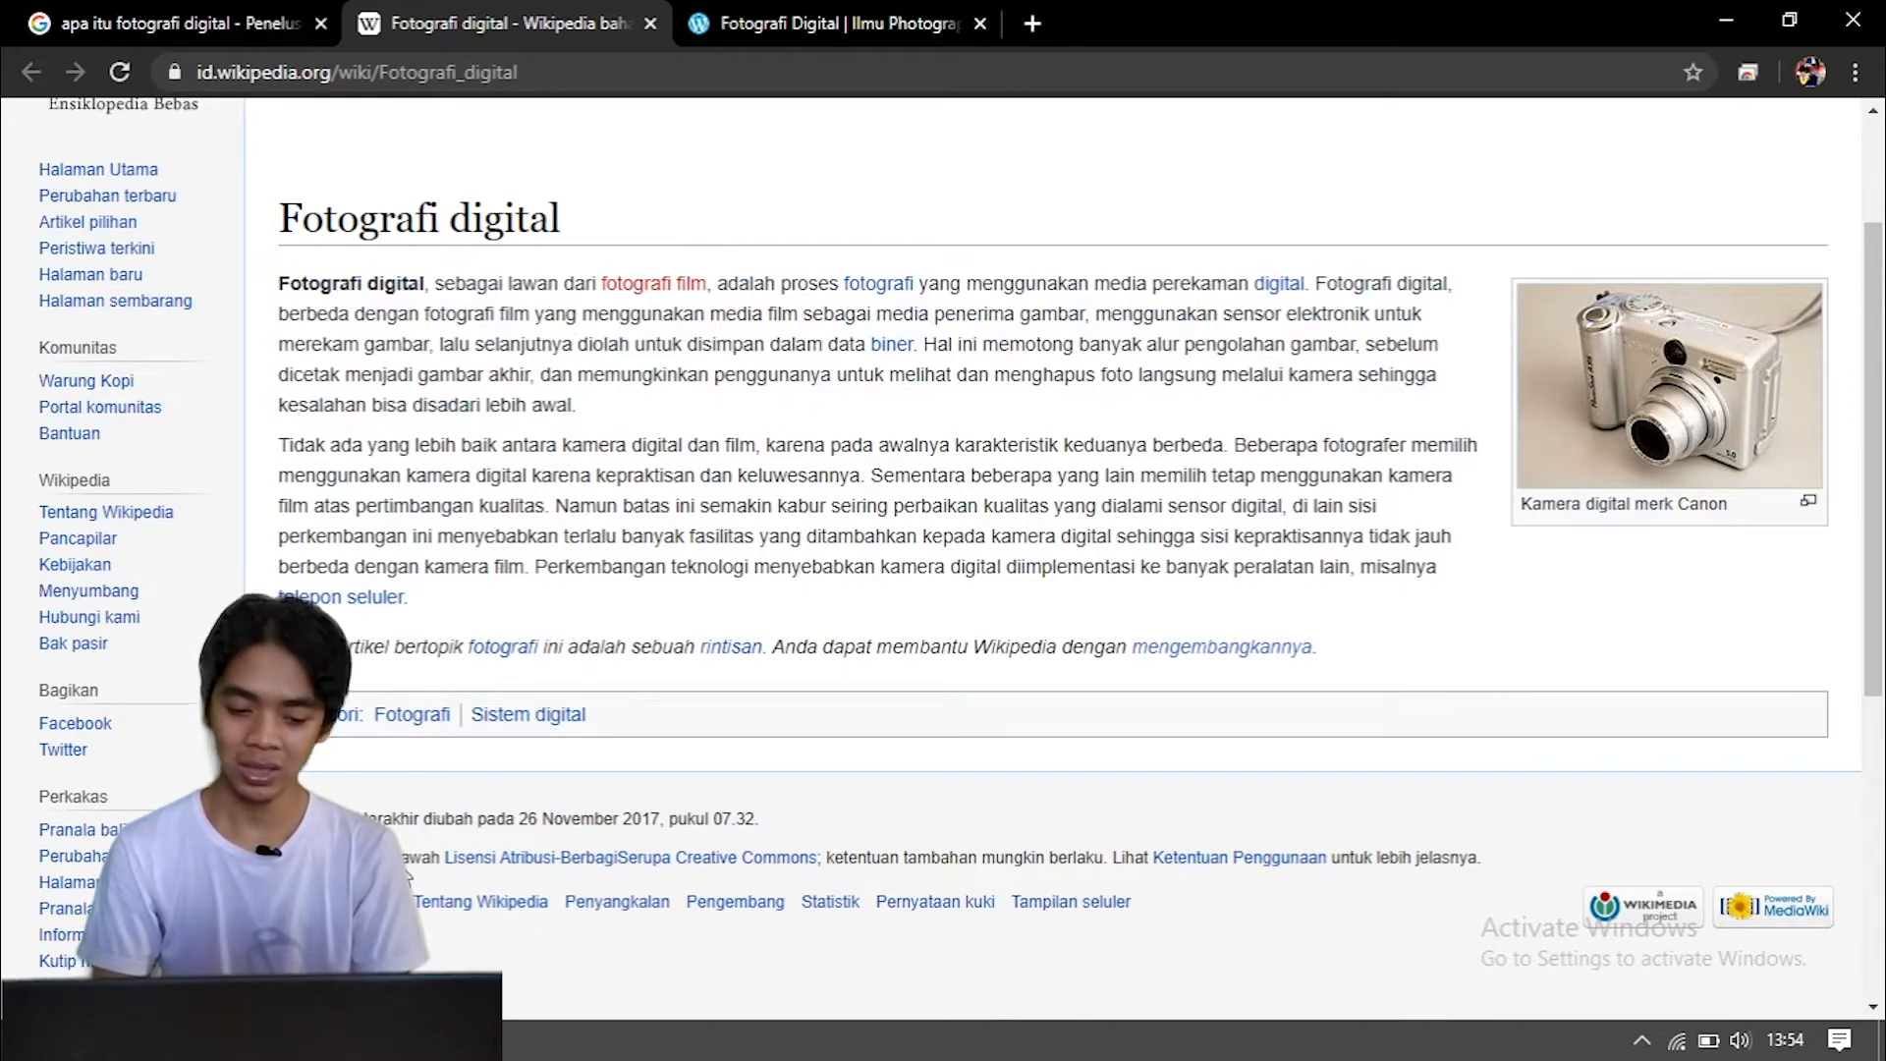
pyautogui.moveTo(285, 1039)
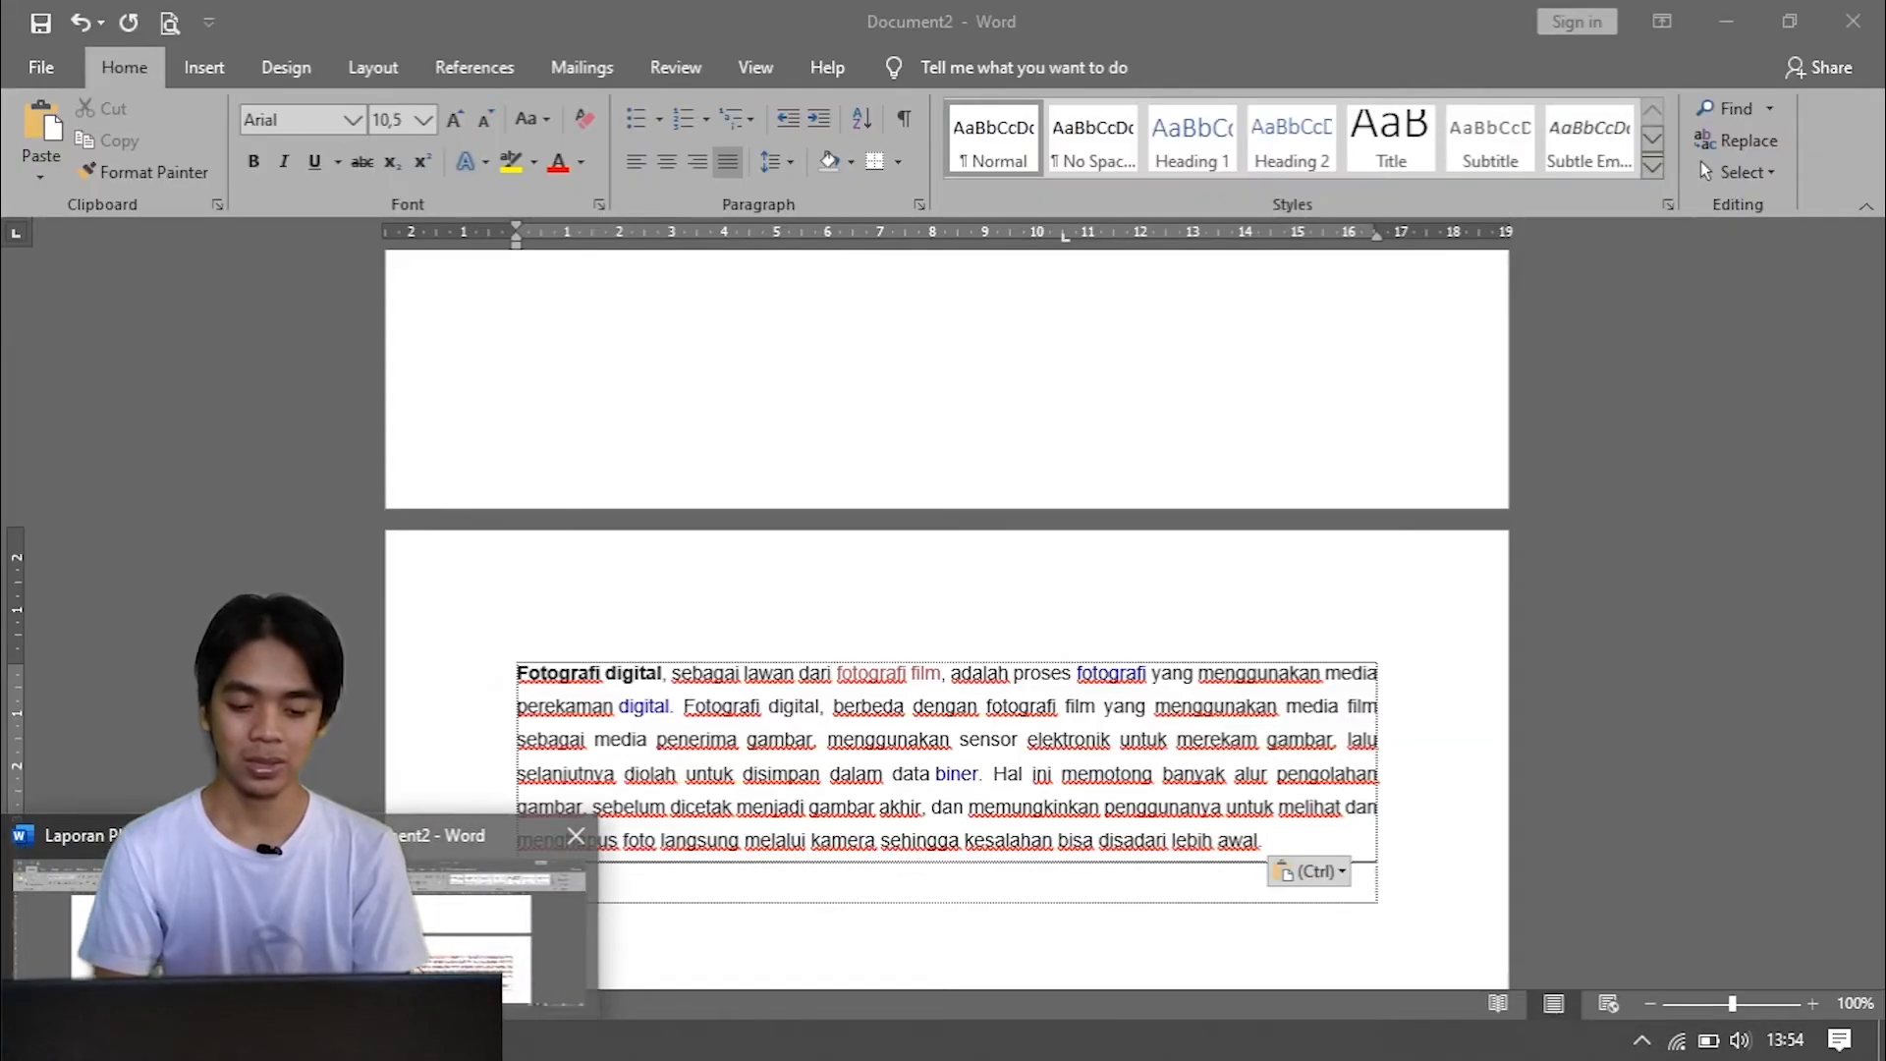
pyautogui.click(470, 914)
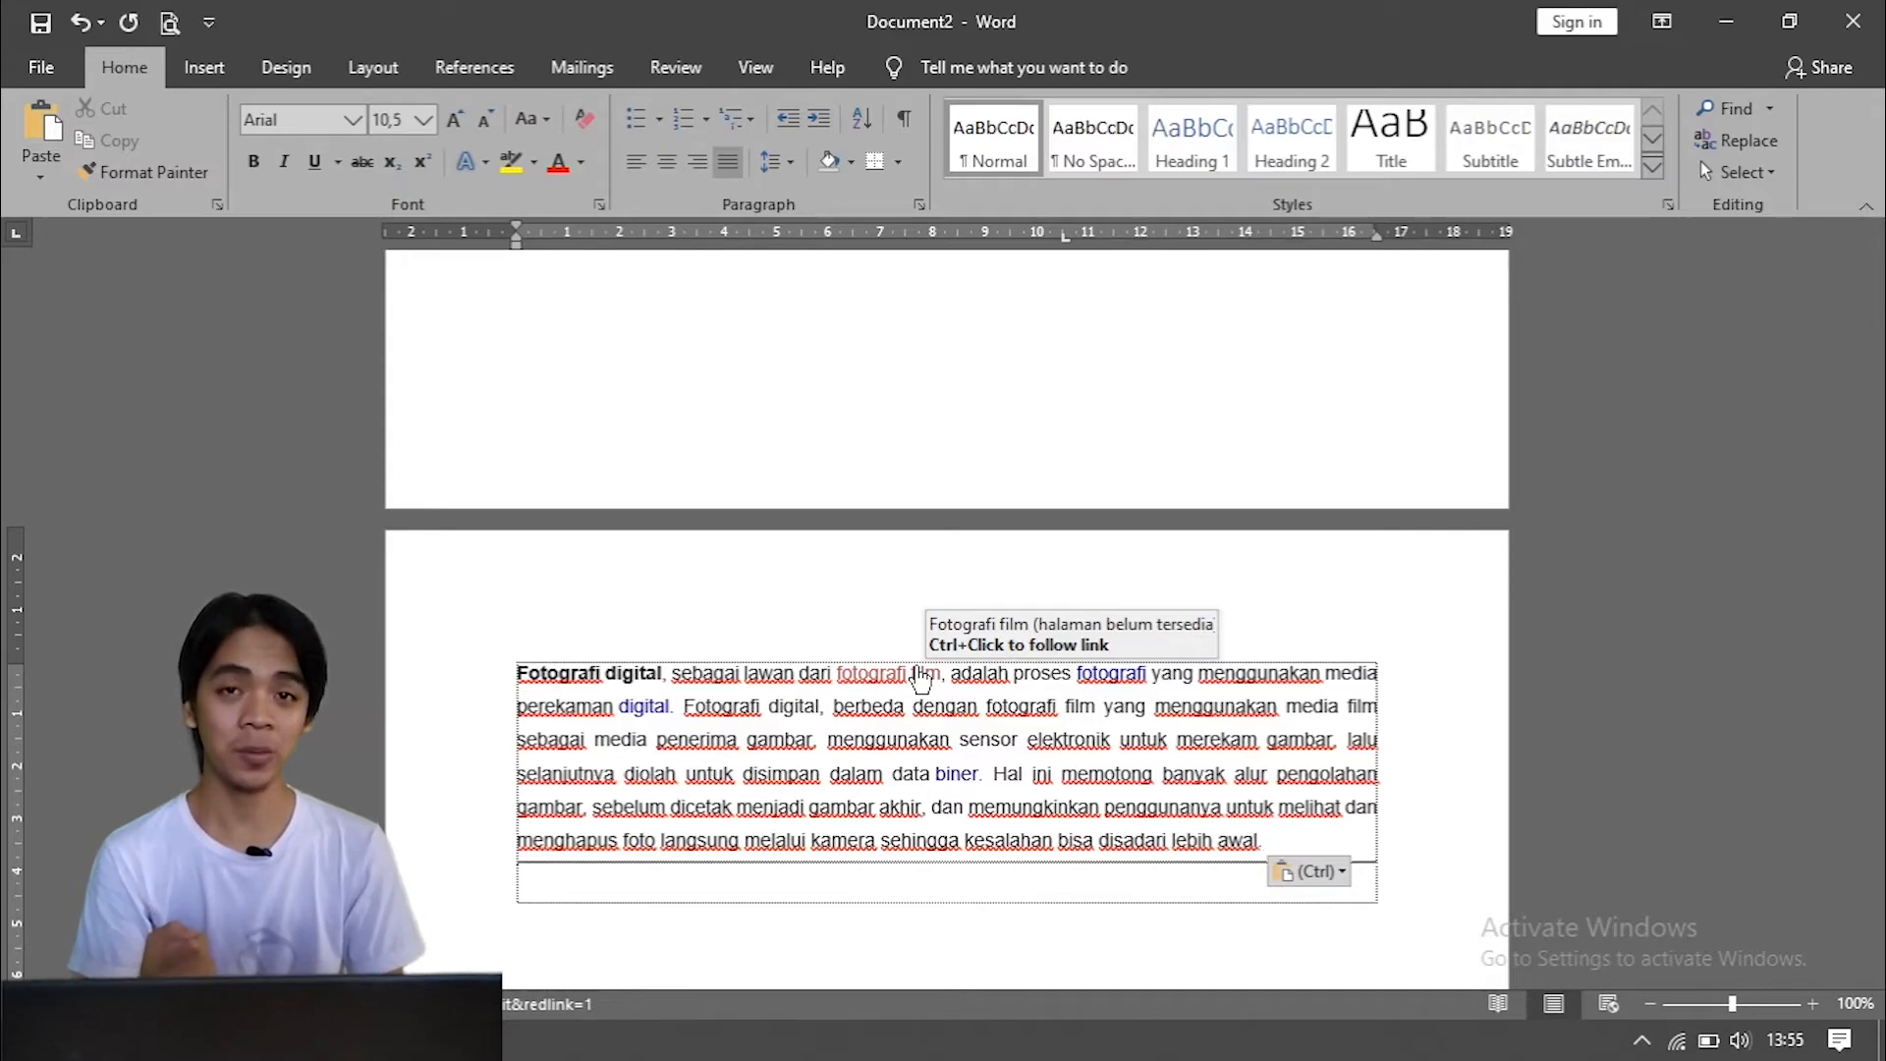
pyautogui.press('ctrl')
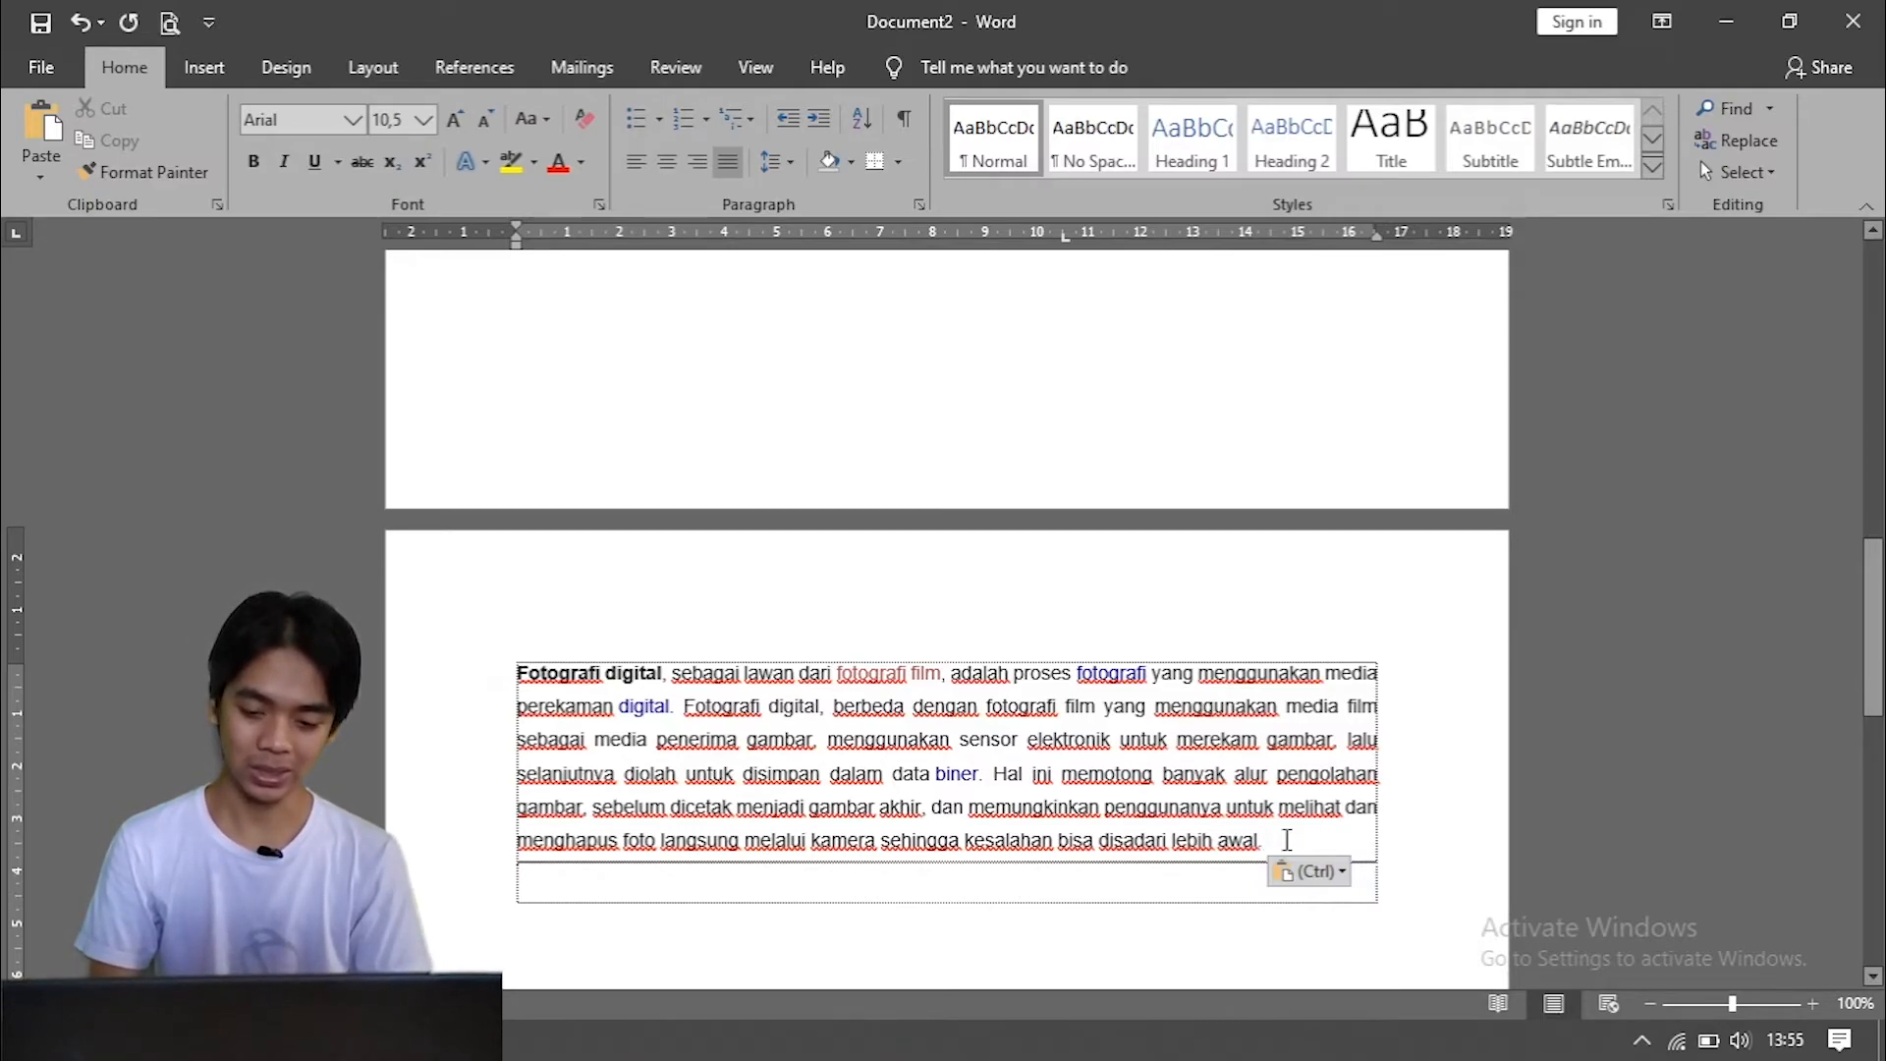
# Step: Add empty lines below the pasted Fotografi digital paragraph
pyautogui.press('Tab')
pyautogui.press('Tab')
pyautogui.press('Tab')
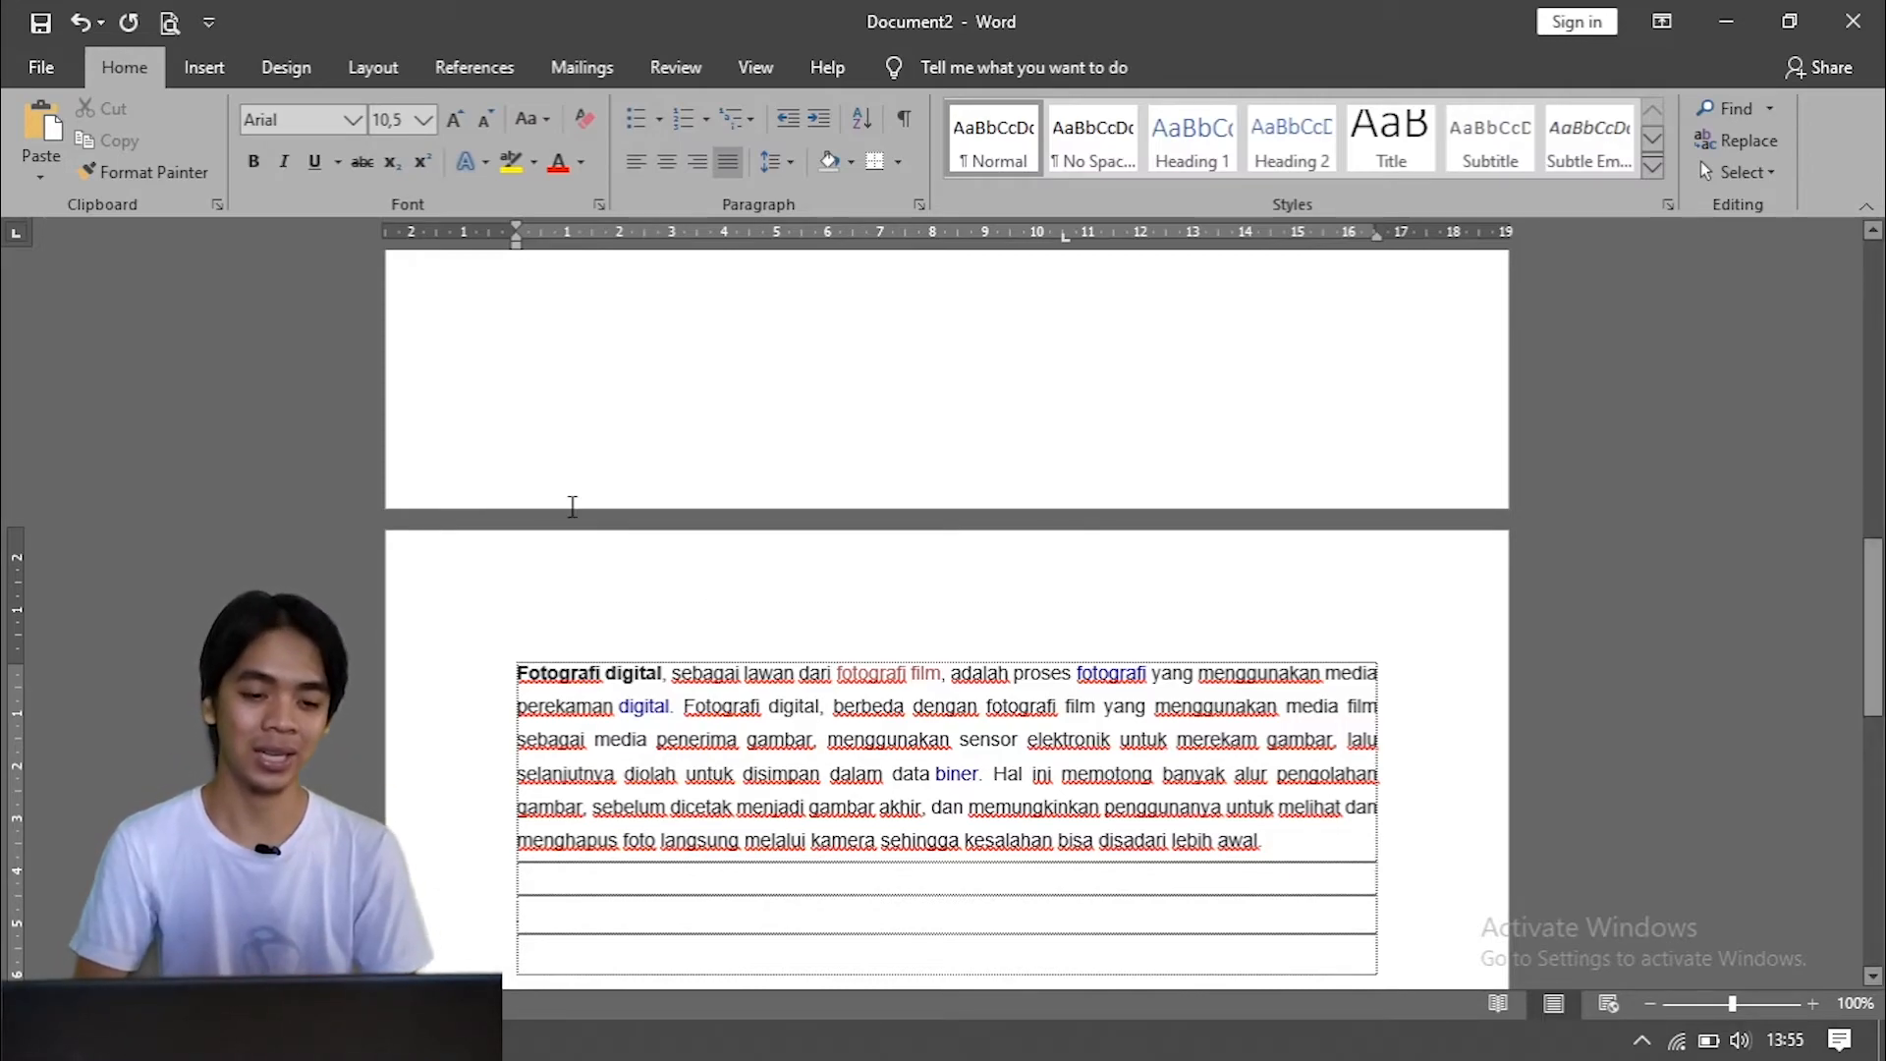
# Step: Format the empty line below the Fotografi digital paragraph as Times New Roman, size 12, with 1,5 line spacing
pyautogui.click(309, 120)
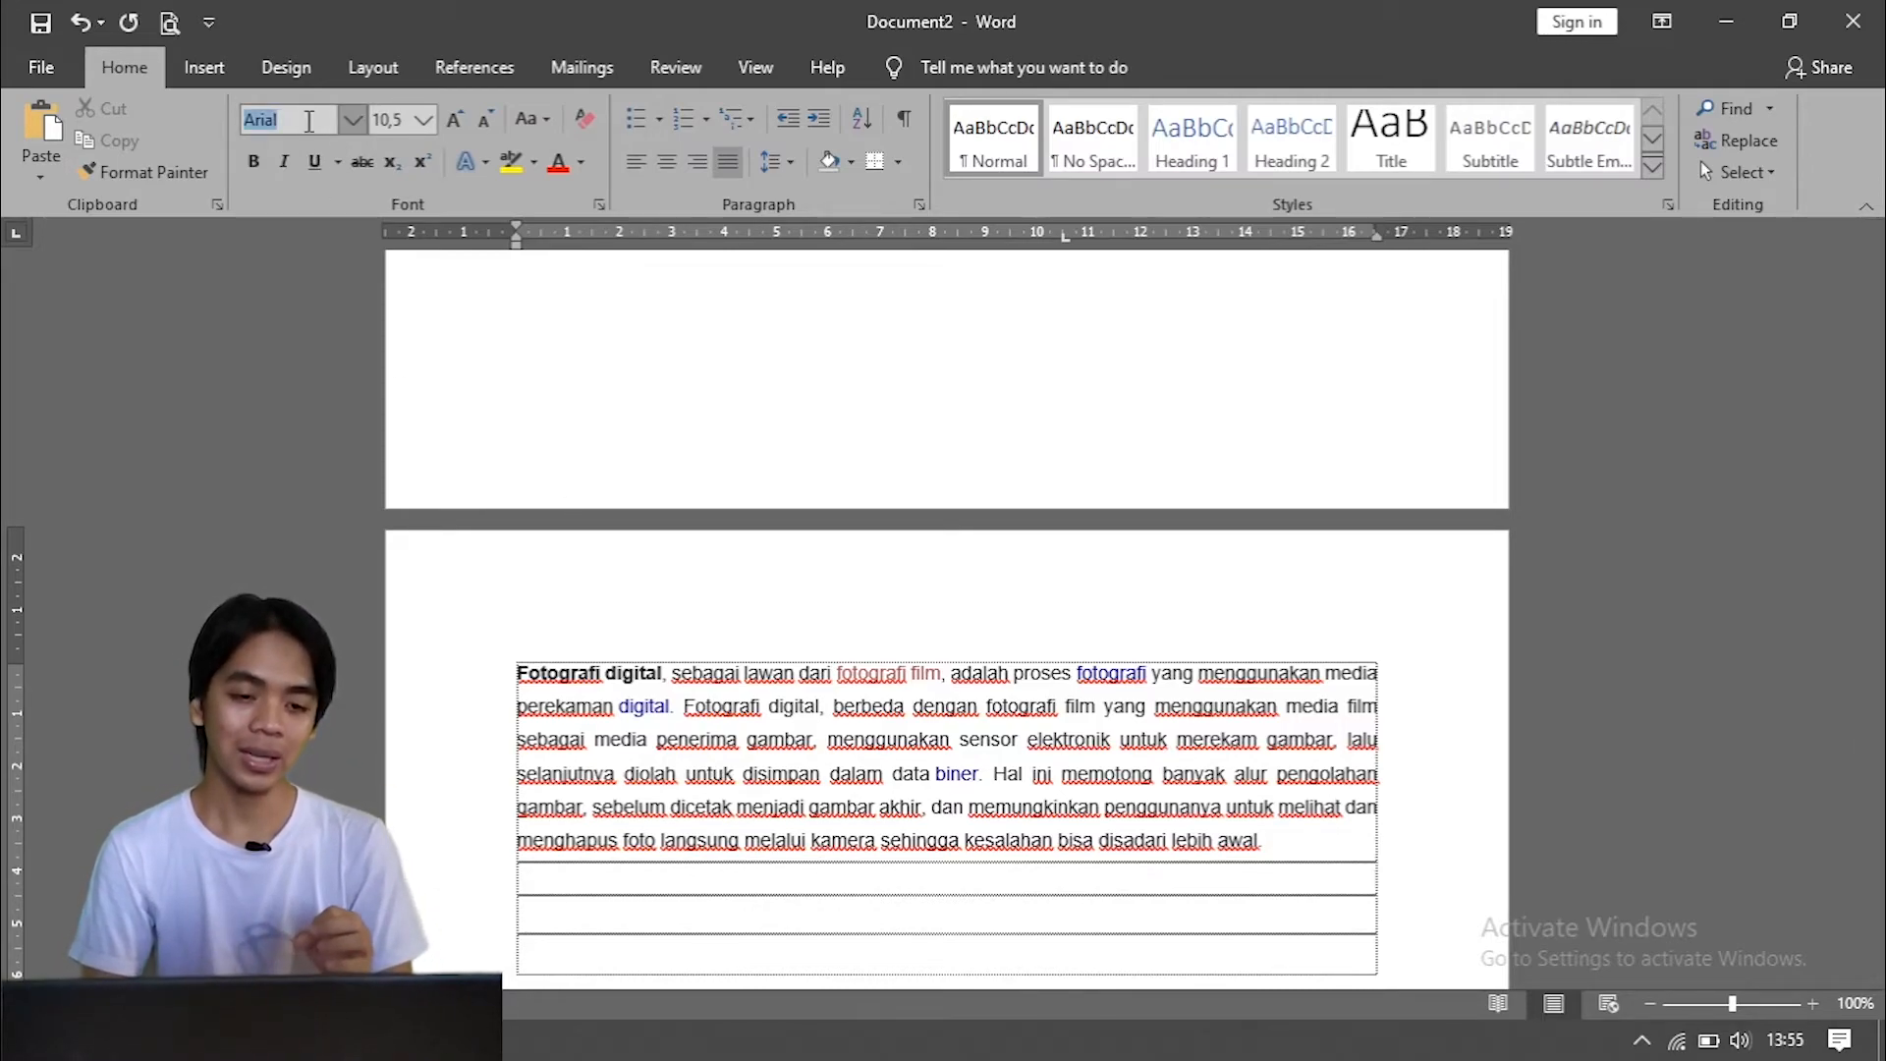
pyautogui.write('Times New Roman')
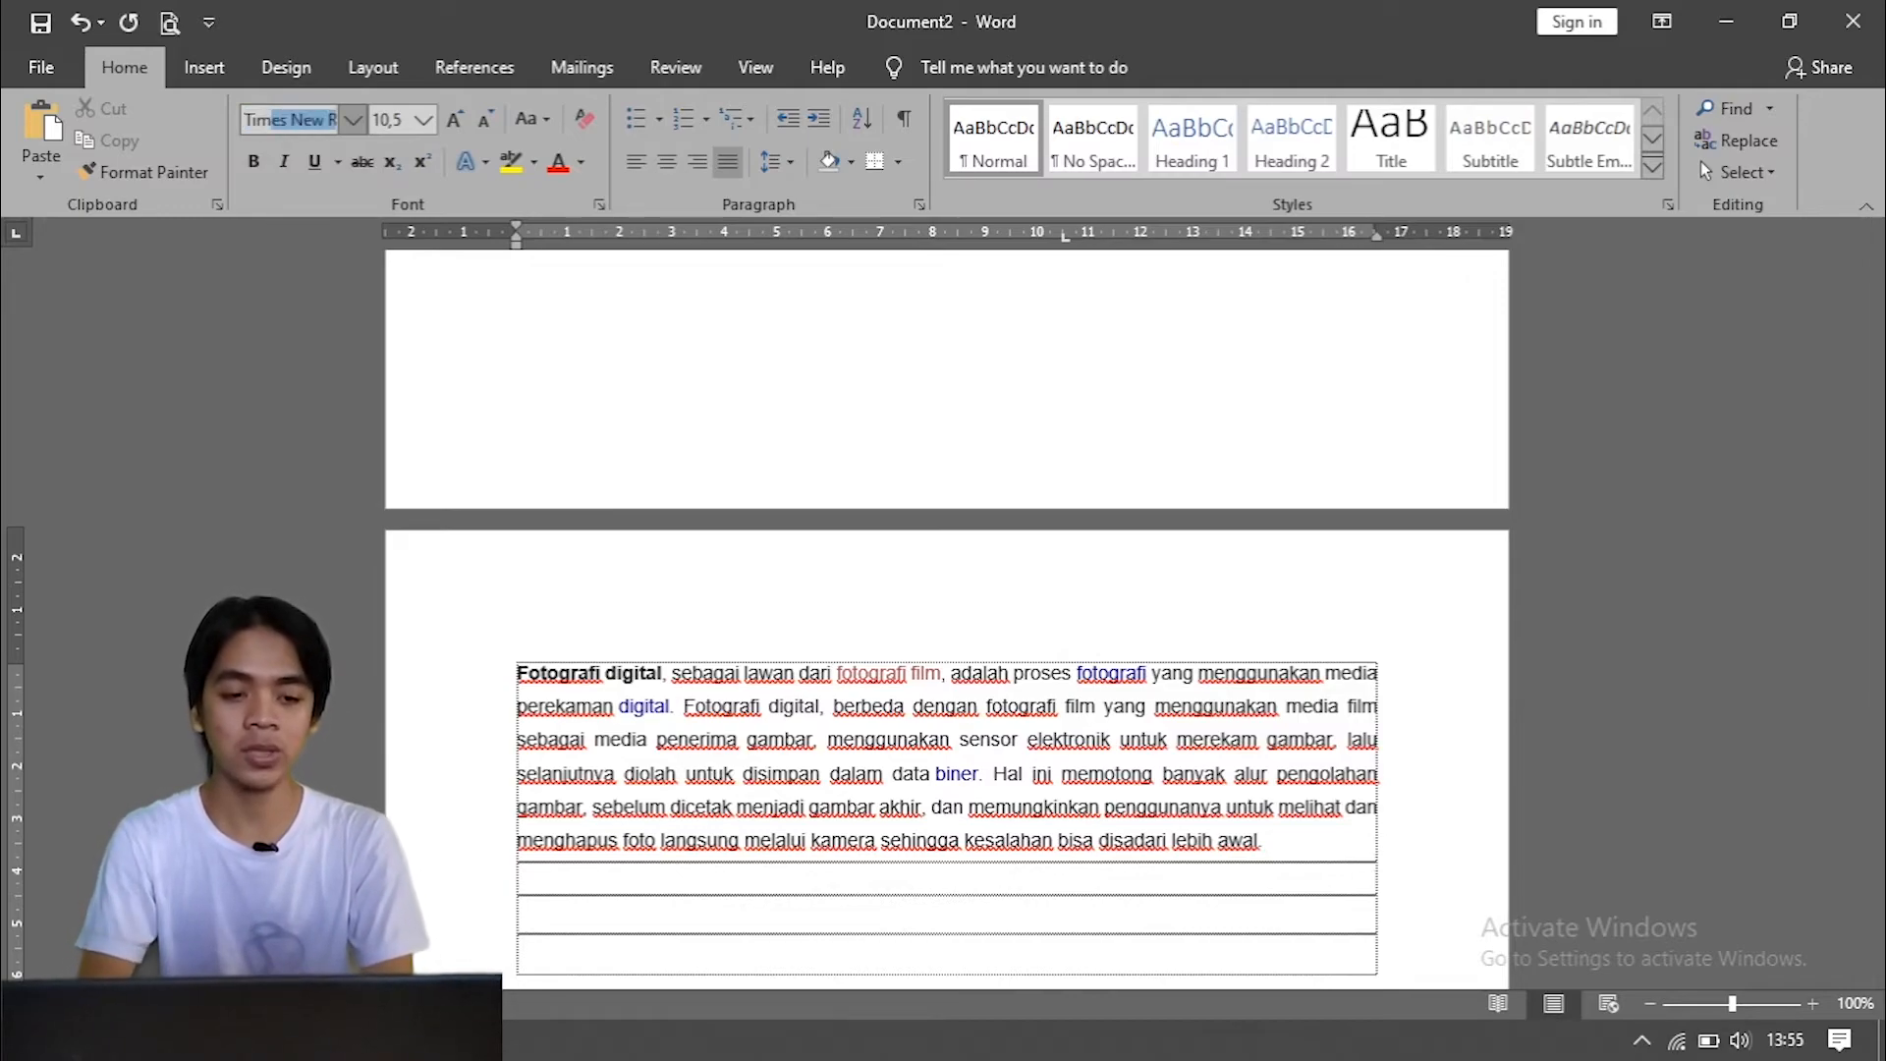
pyautogui.press('Return')
pyautogui.click(392, 120)
pyautogui.write('12')
pyautogui.press('Return')
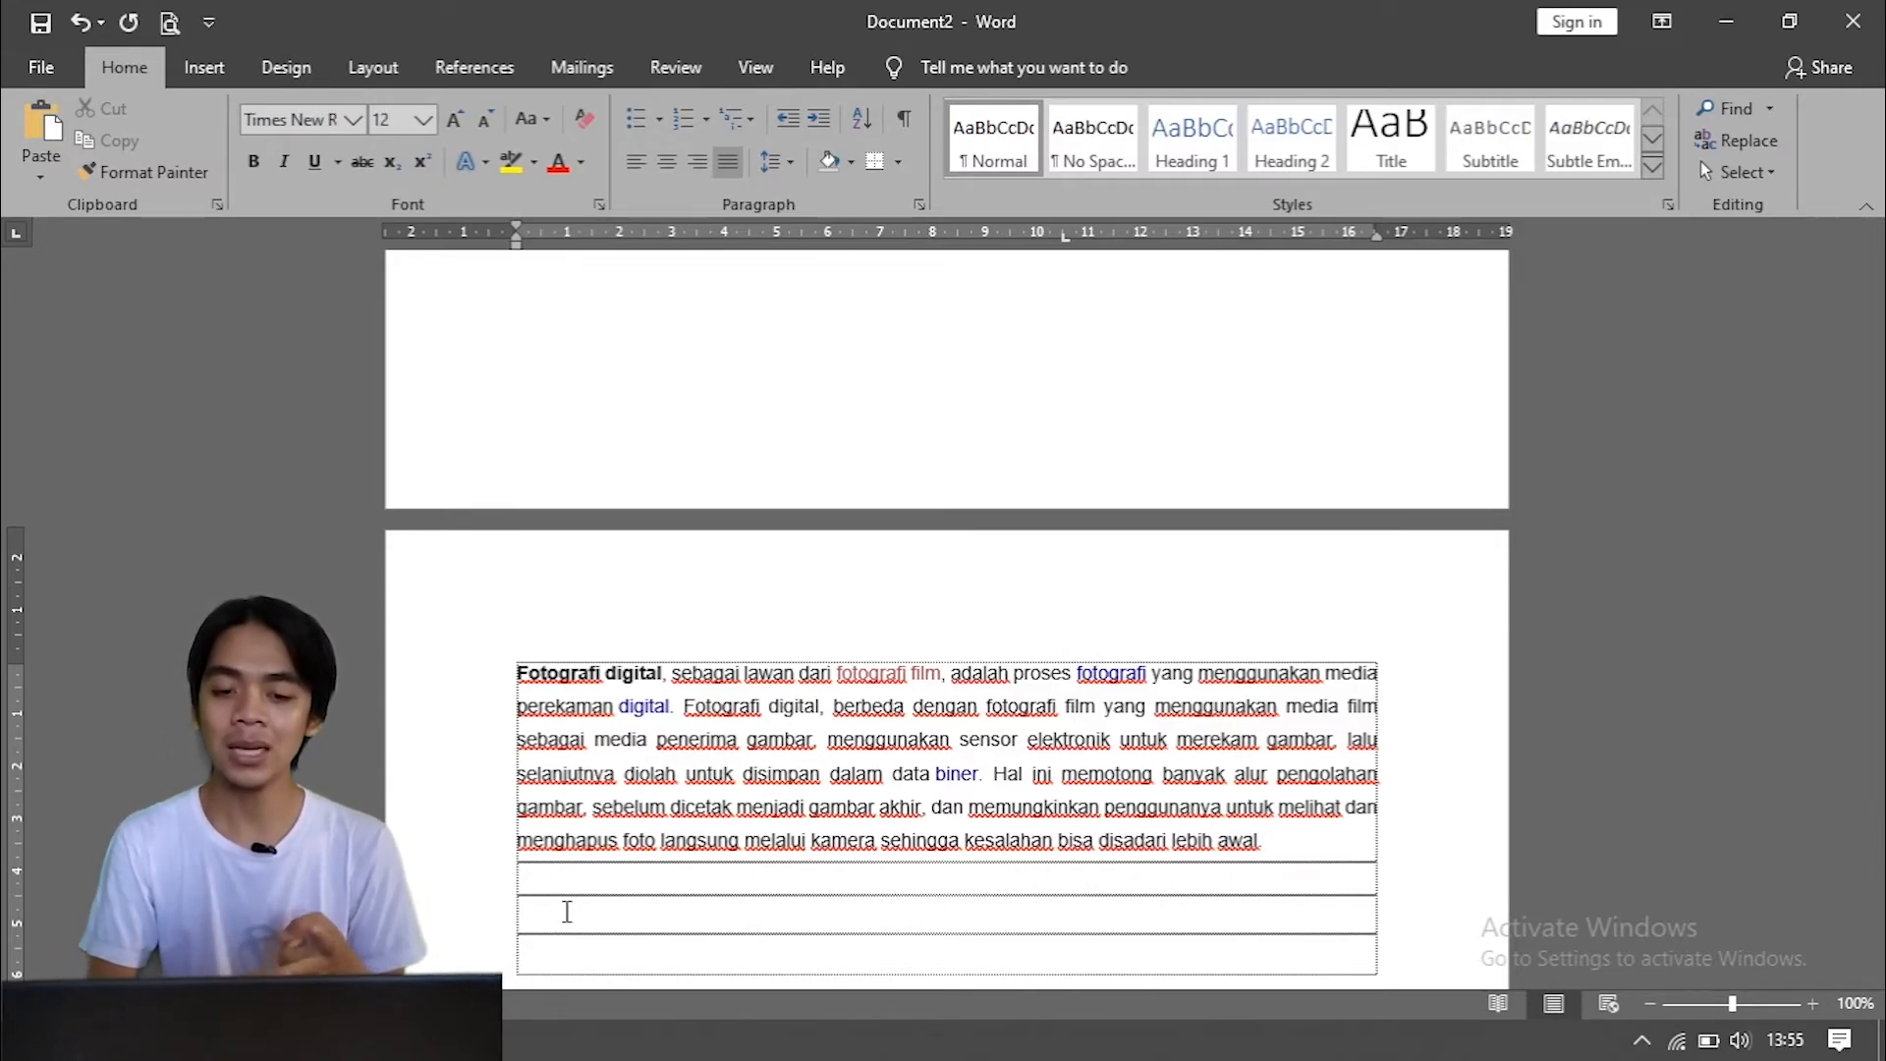
pyautogui.click(776, 162)
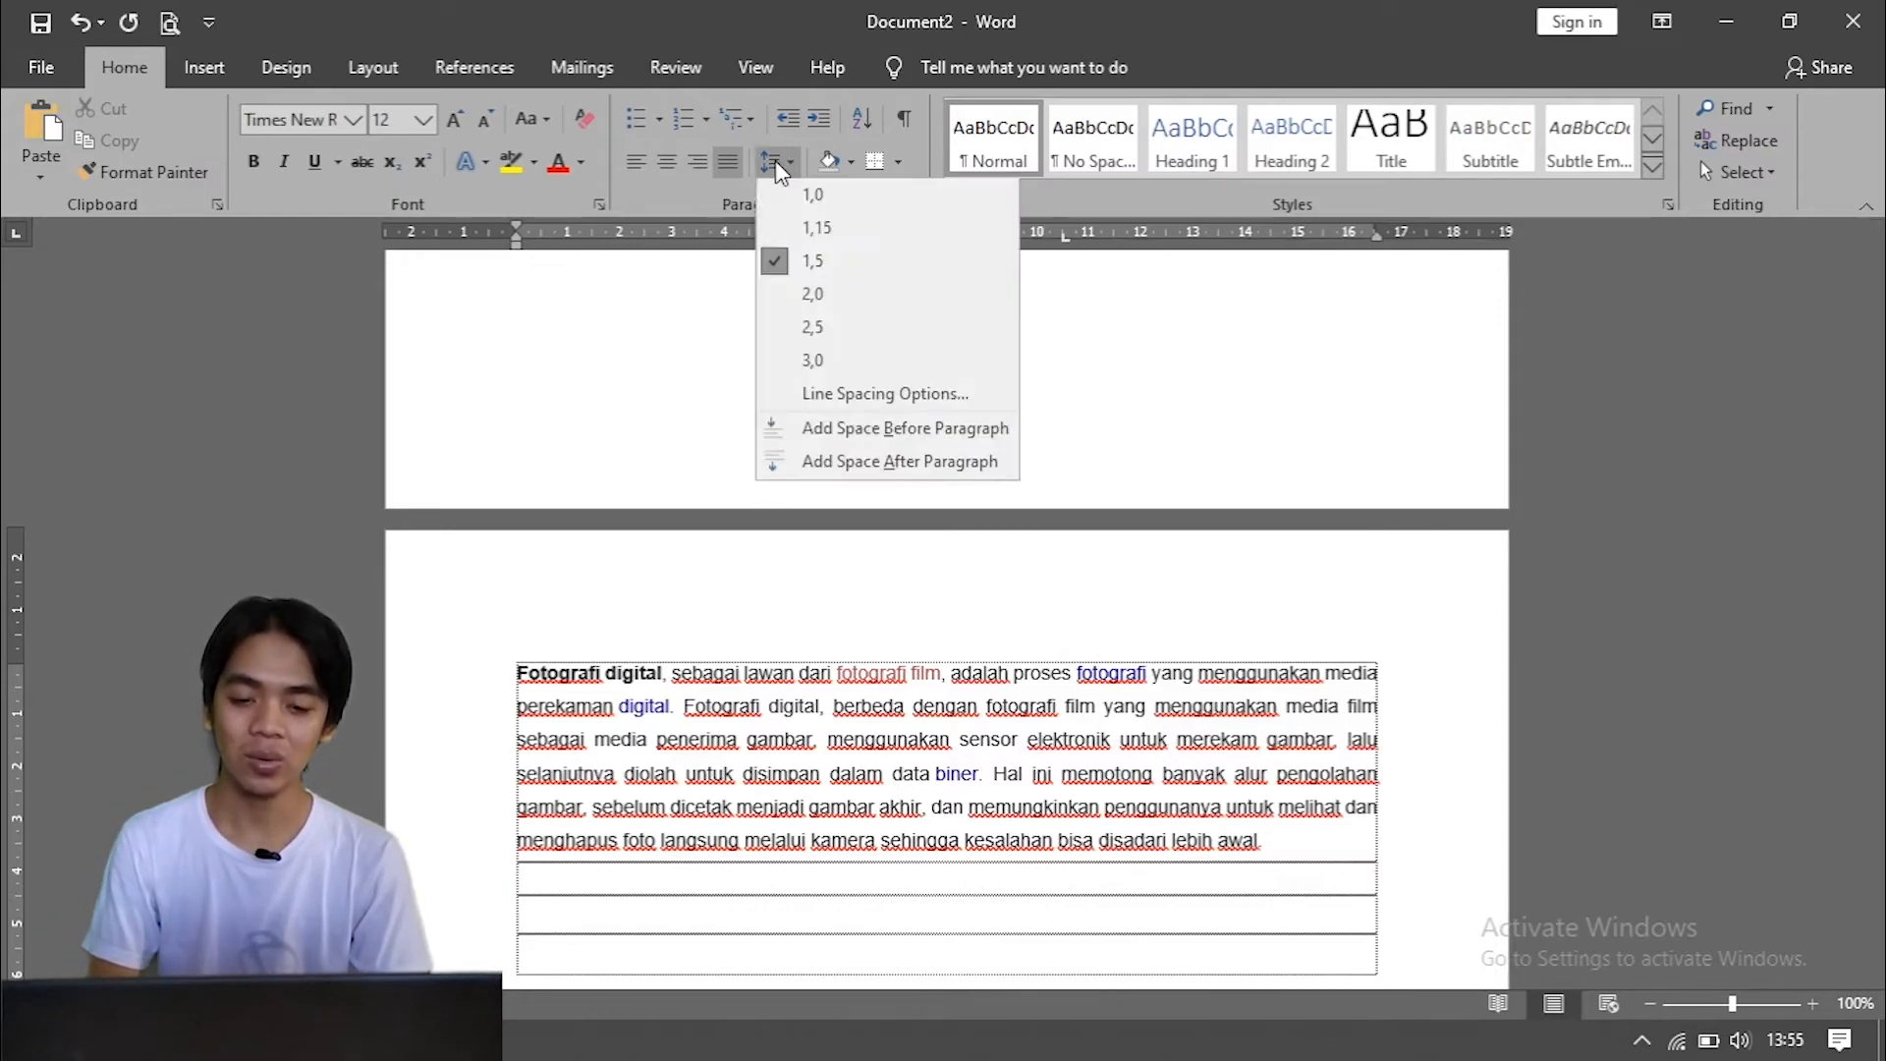
pyautogui.click(761, 264)
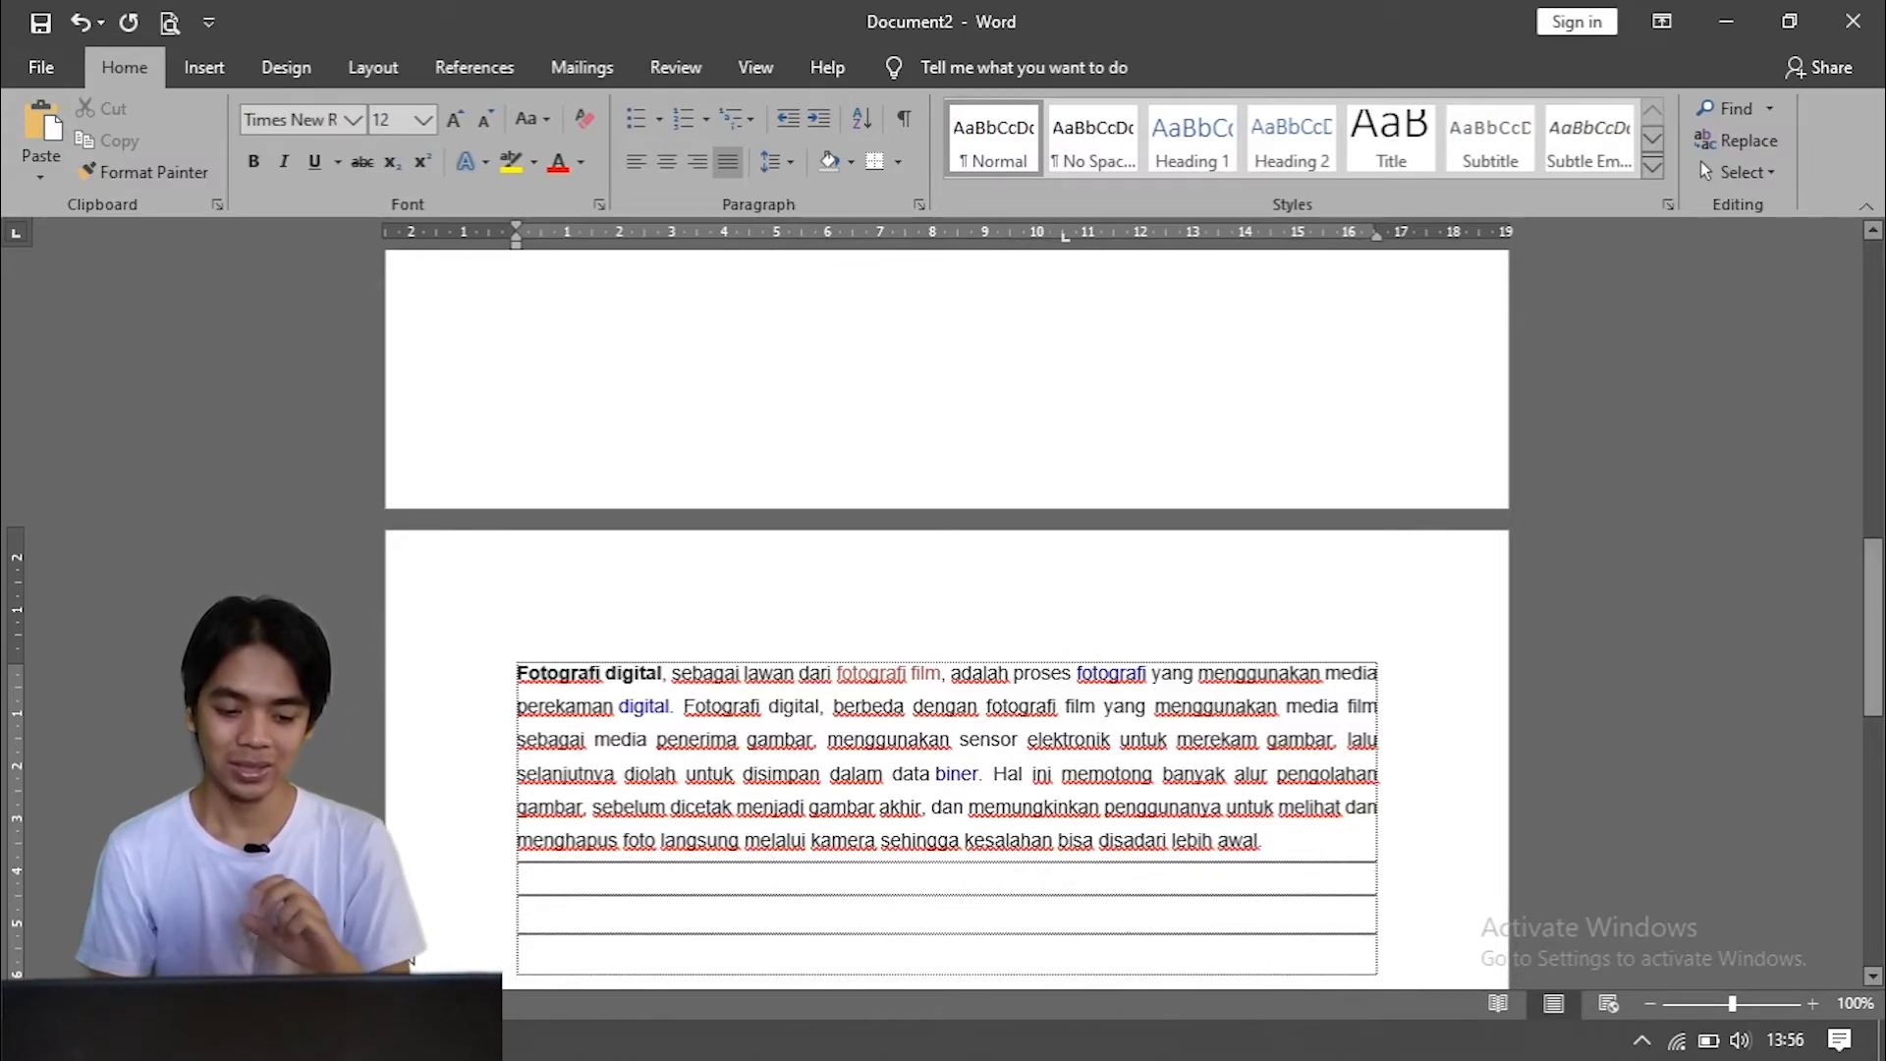
# Step: Copy the points under DEFINISI FOTOGRAFI DIGITAL from the WordPress article in Chrome and return to Document2
pyautogui.moveTo(181, 1039)
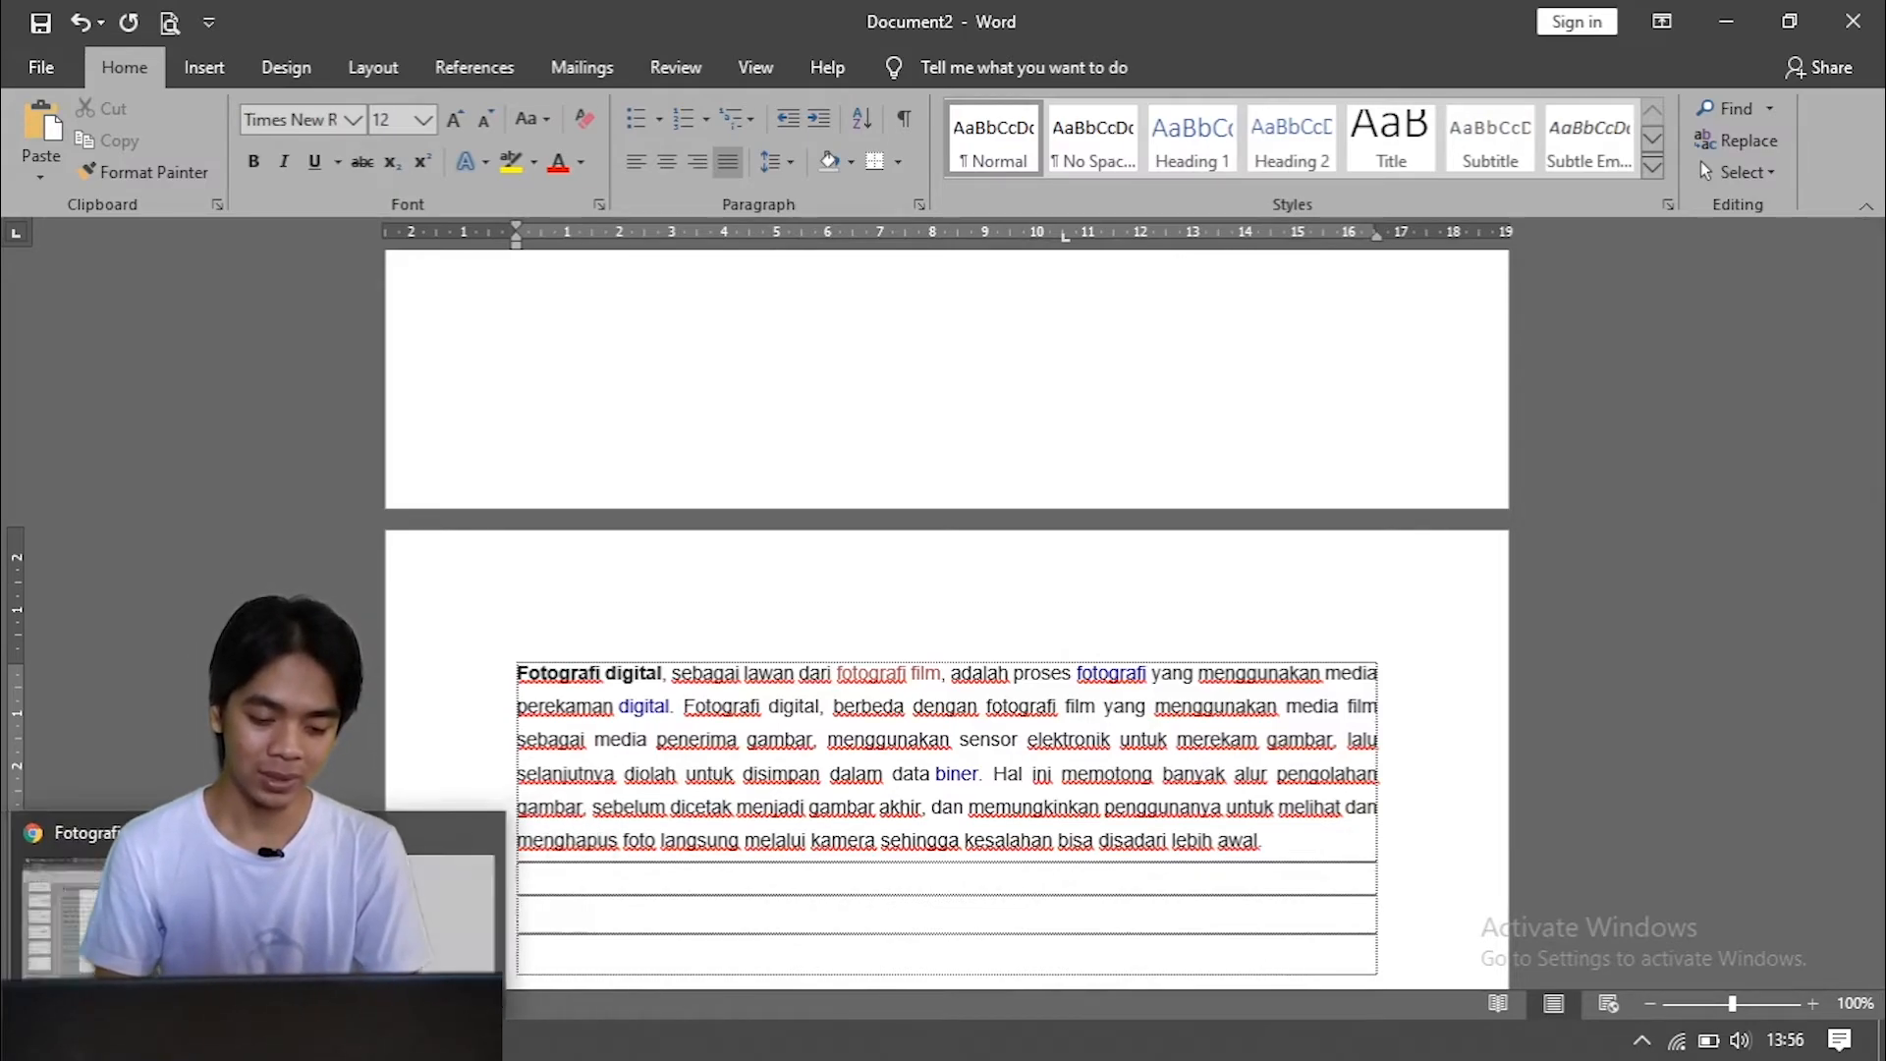
pyautogui.click(89, 865)
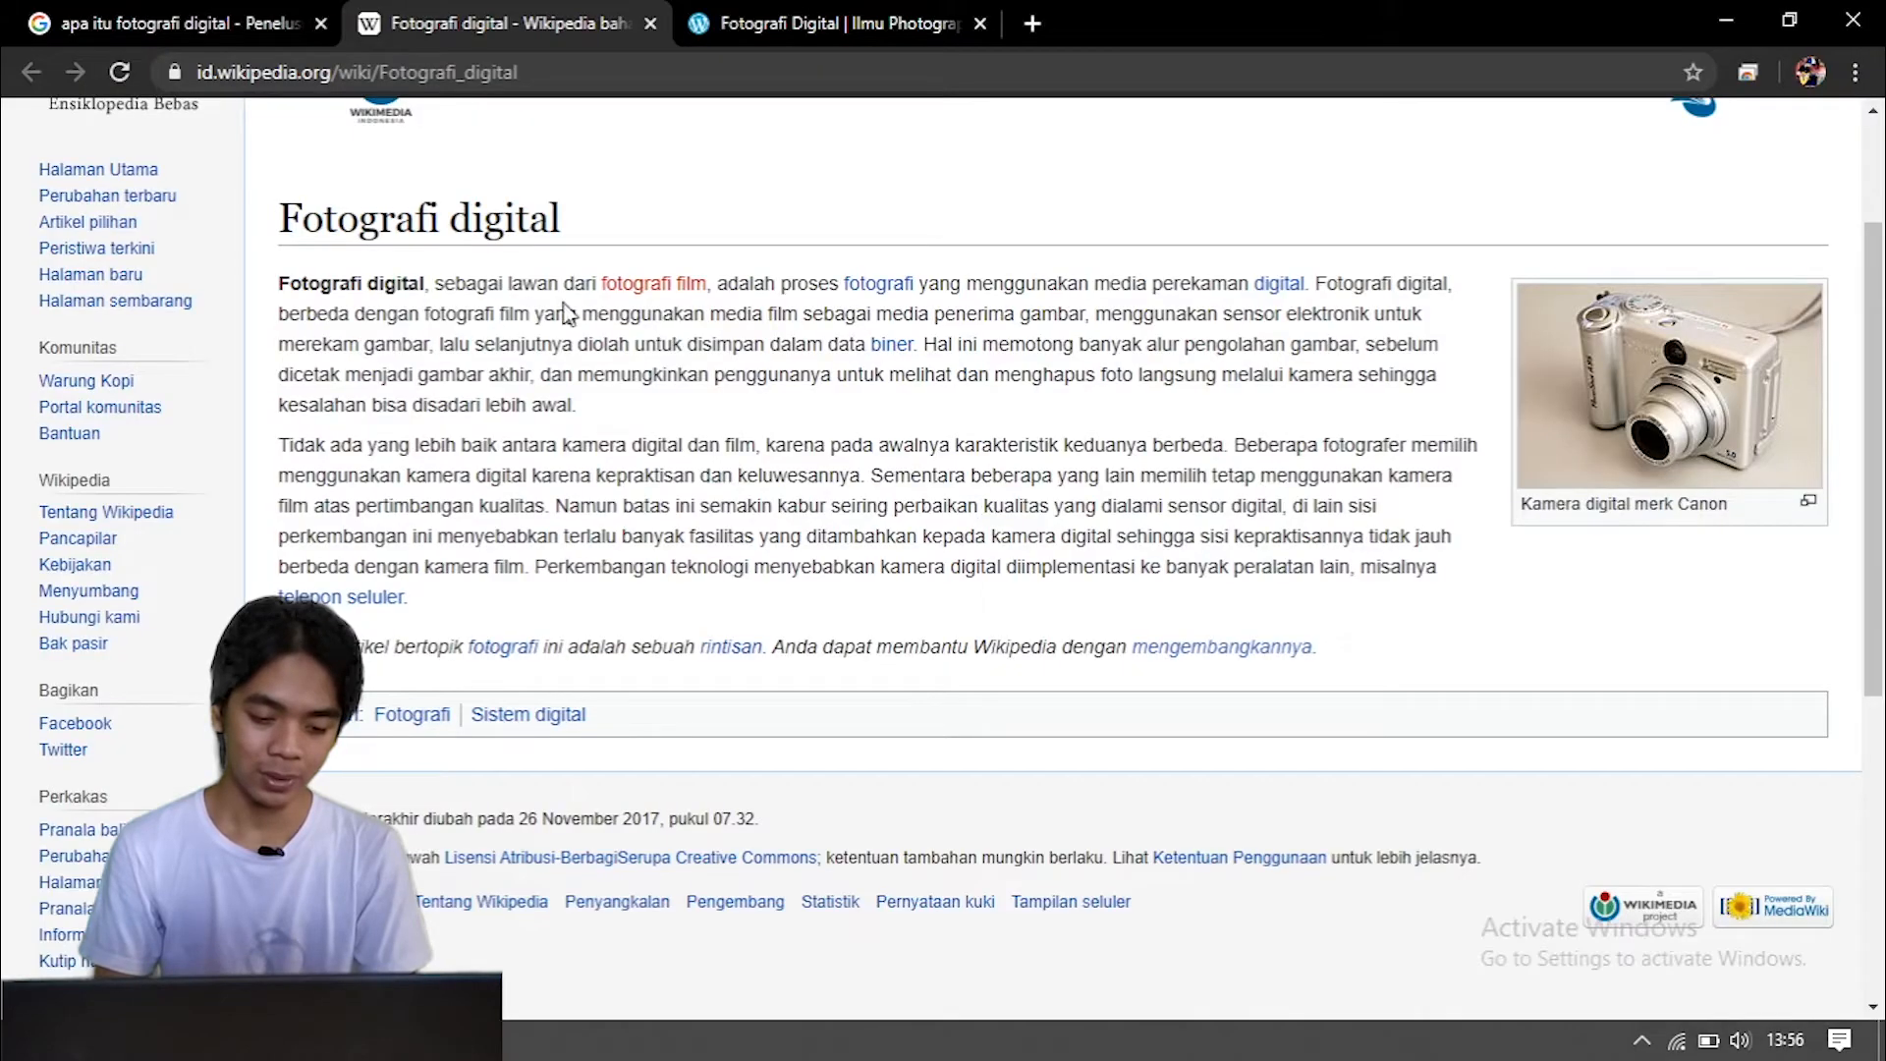
pyautogui.click(784, 14)
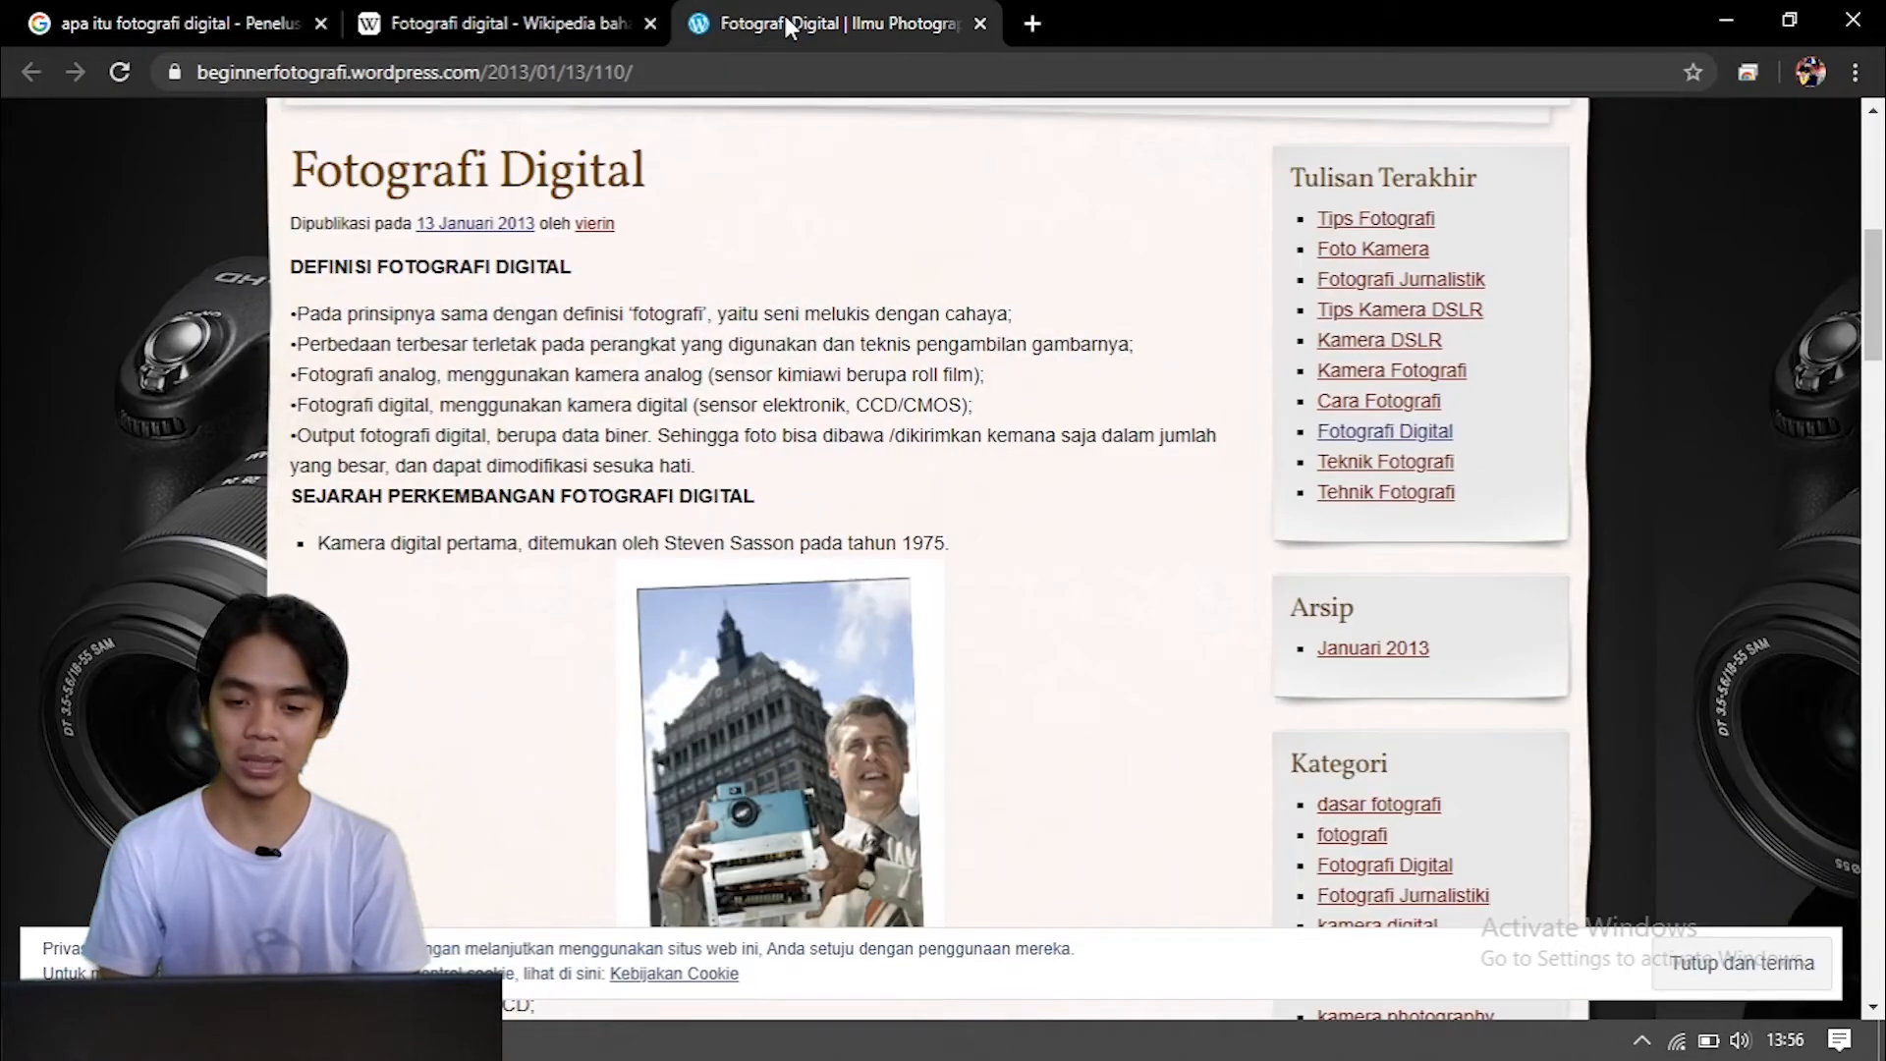
pyautogui.scroll(-15, 758, 312)
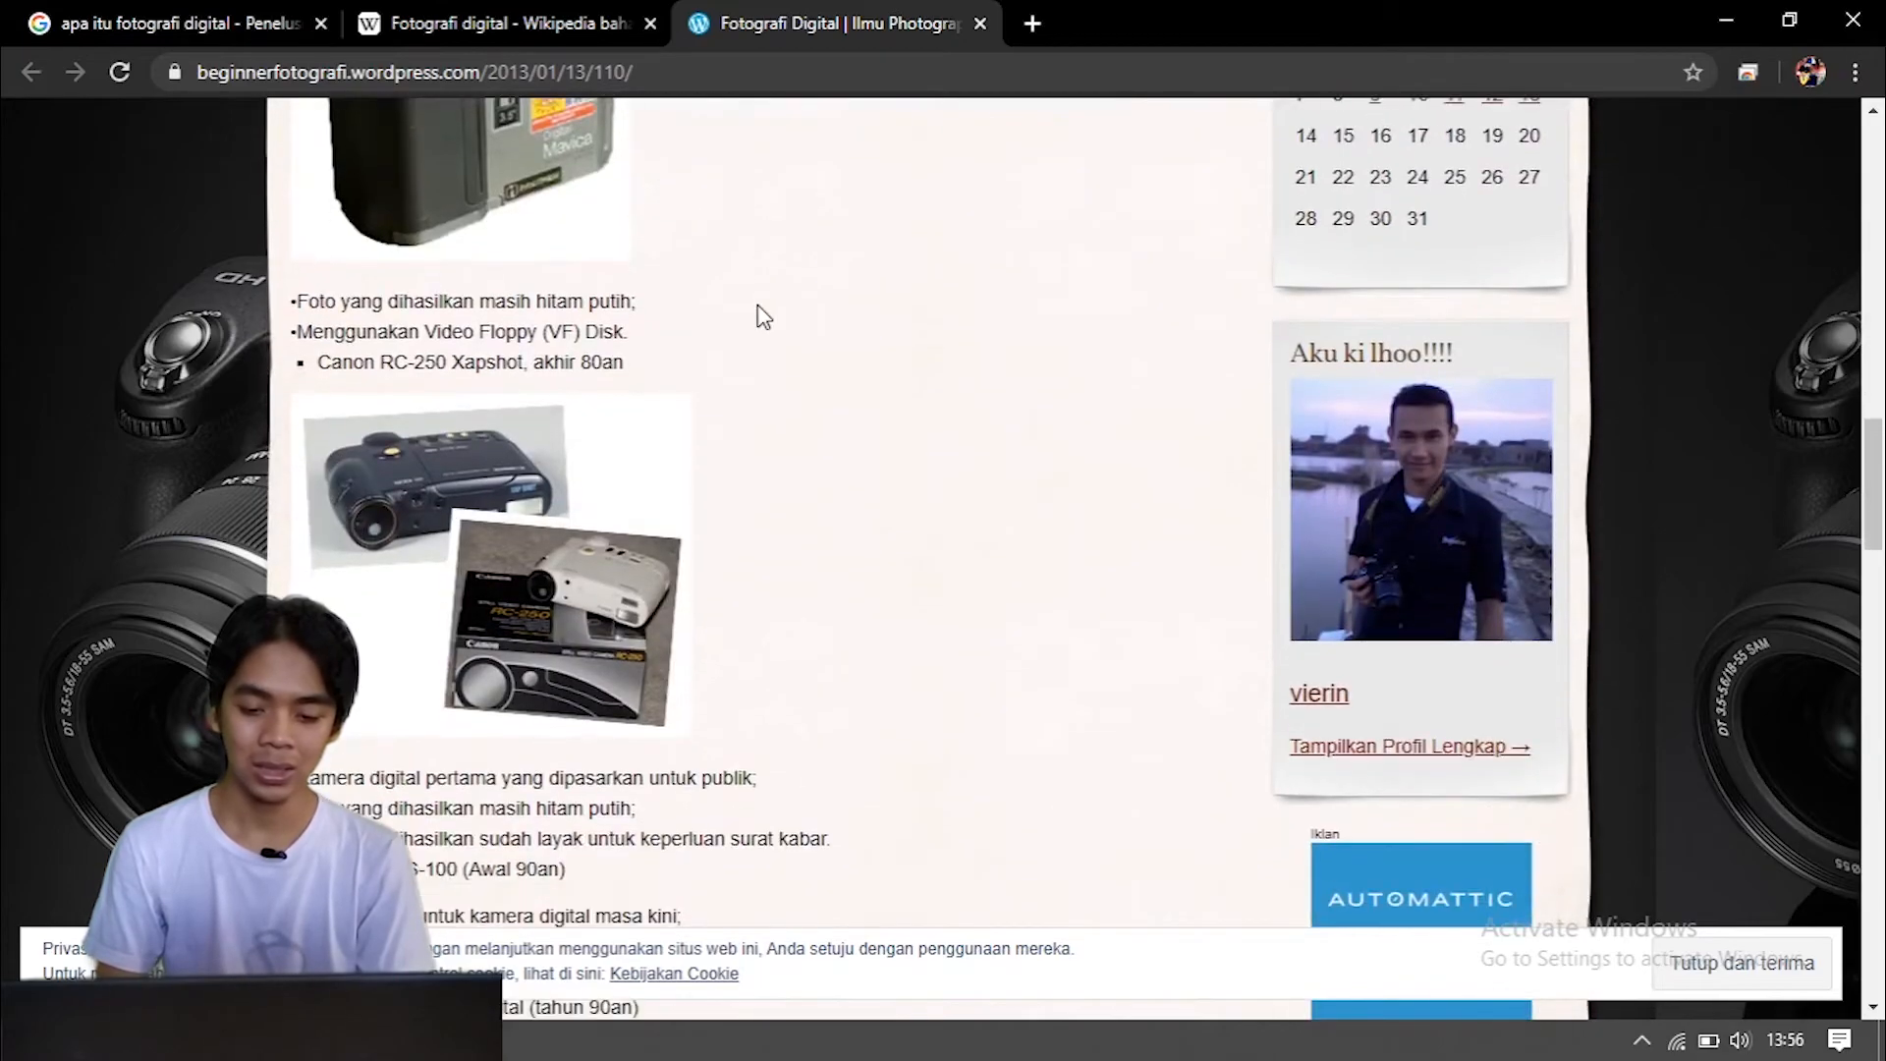
pyautogui.scroll(-10, 758, 313)
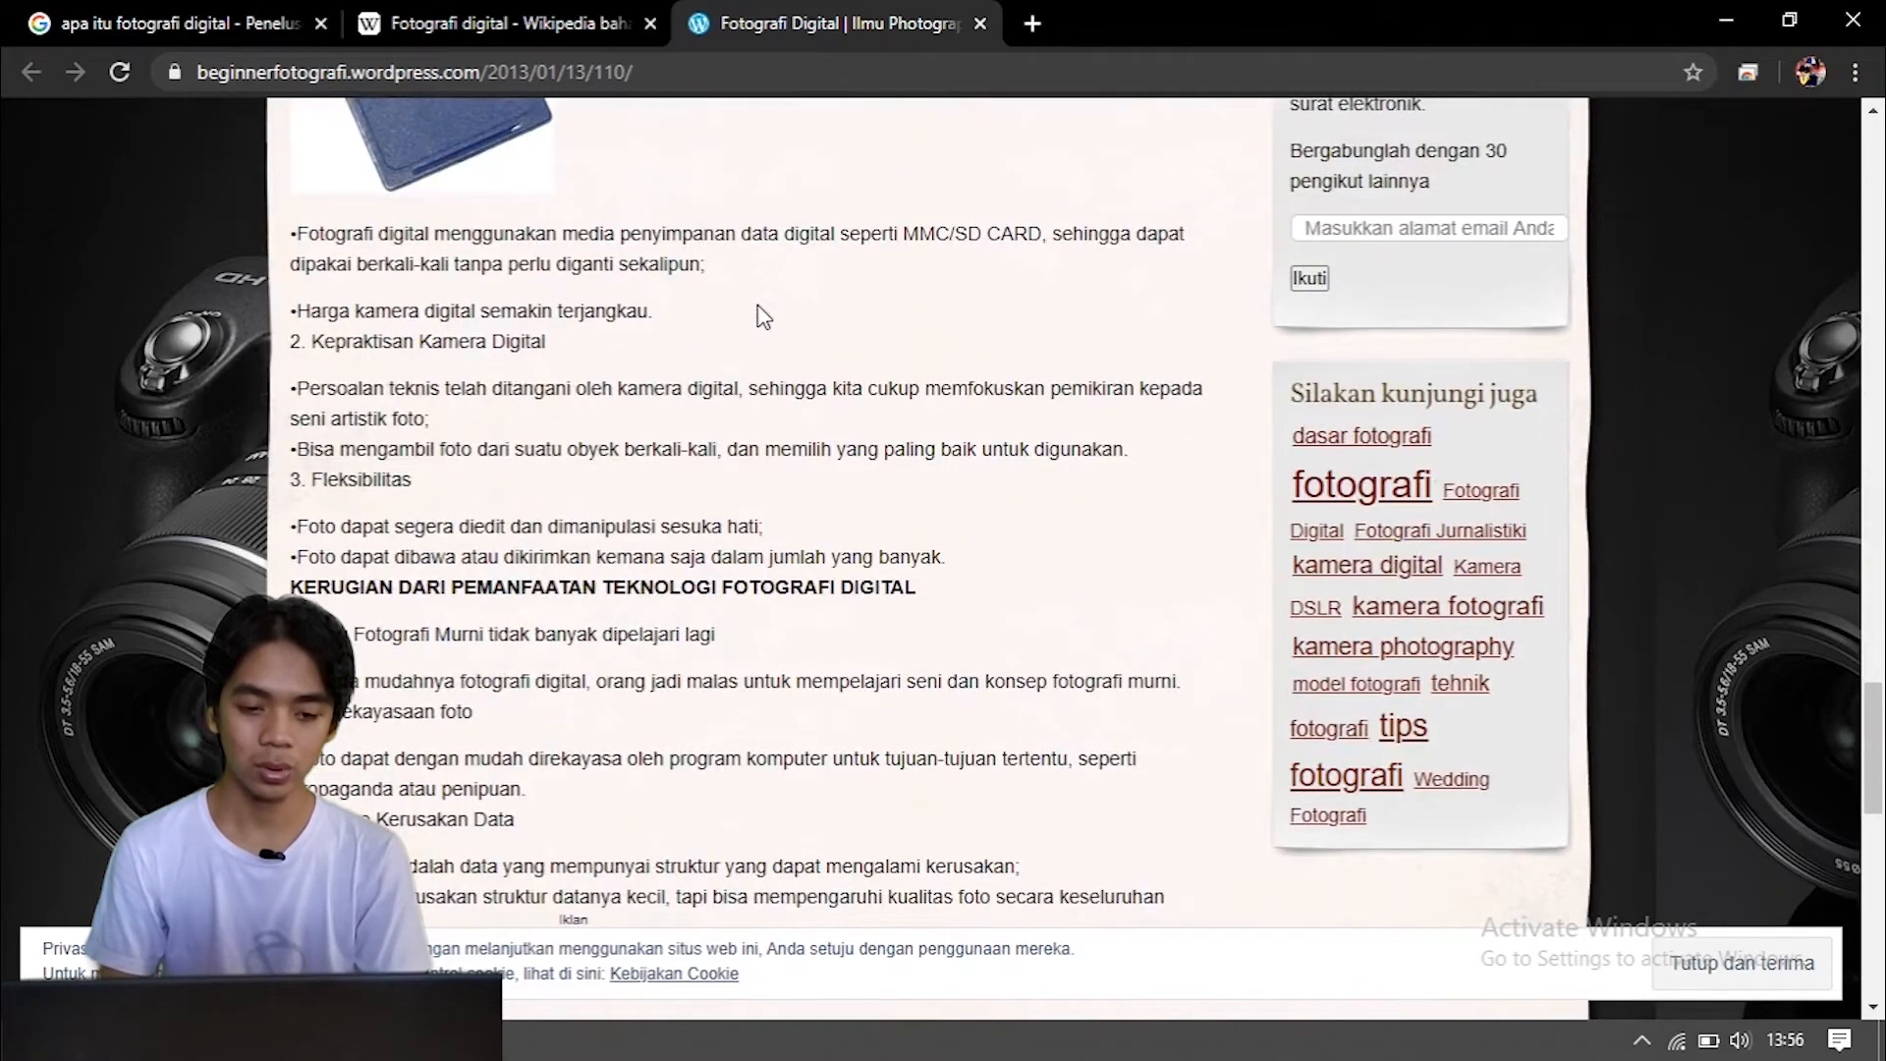
pyautogui.scroll(12, 759, 313)
pyautogui.scroll(4, 758, 313)
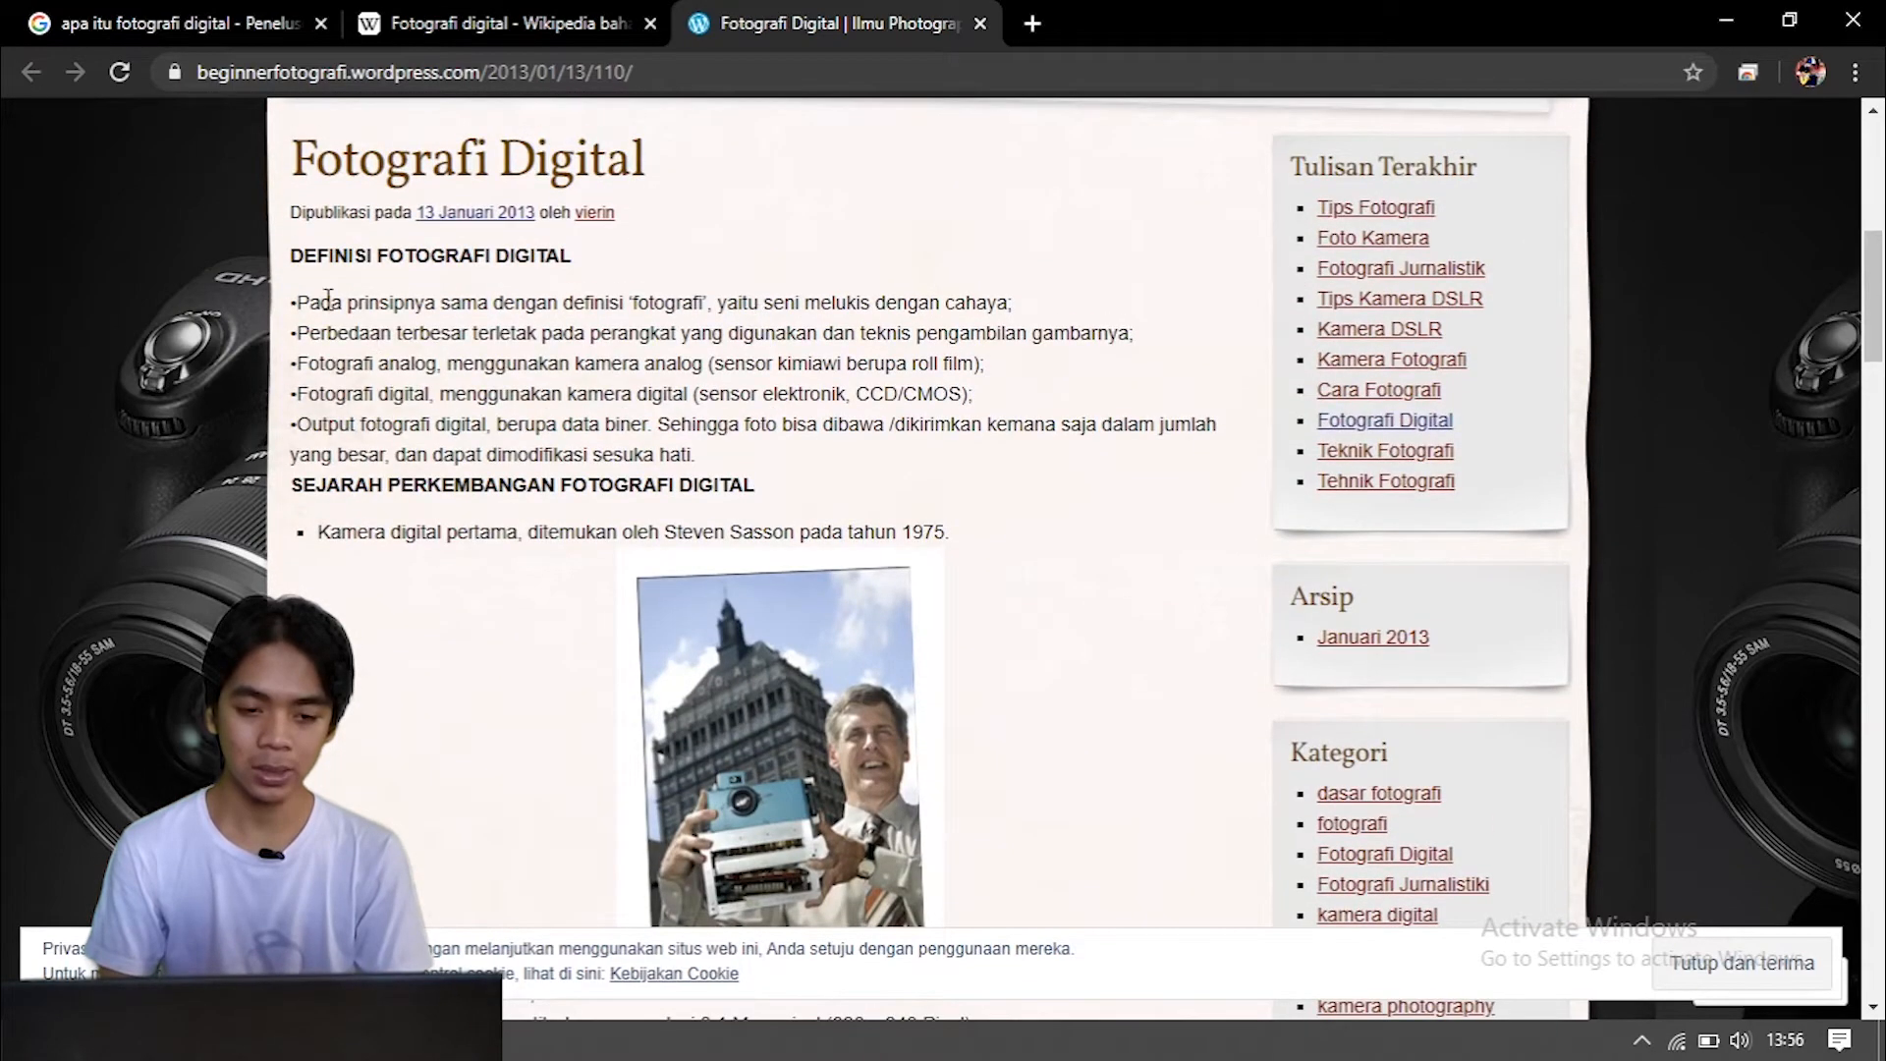
pyautogui.moveTo(293, 311); pyautogui.dragTo(720, 469)
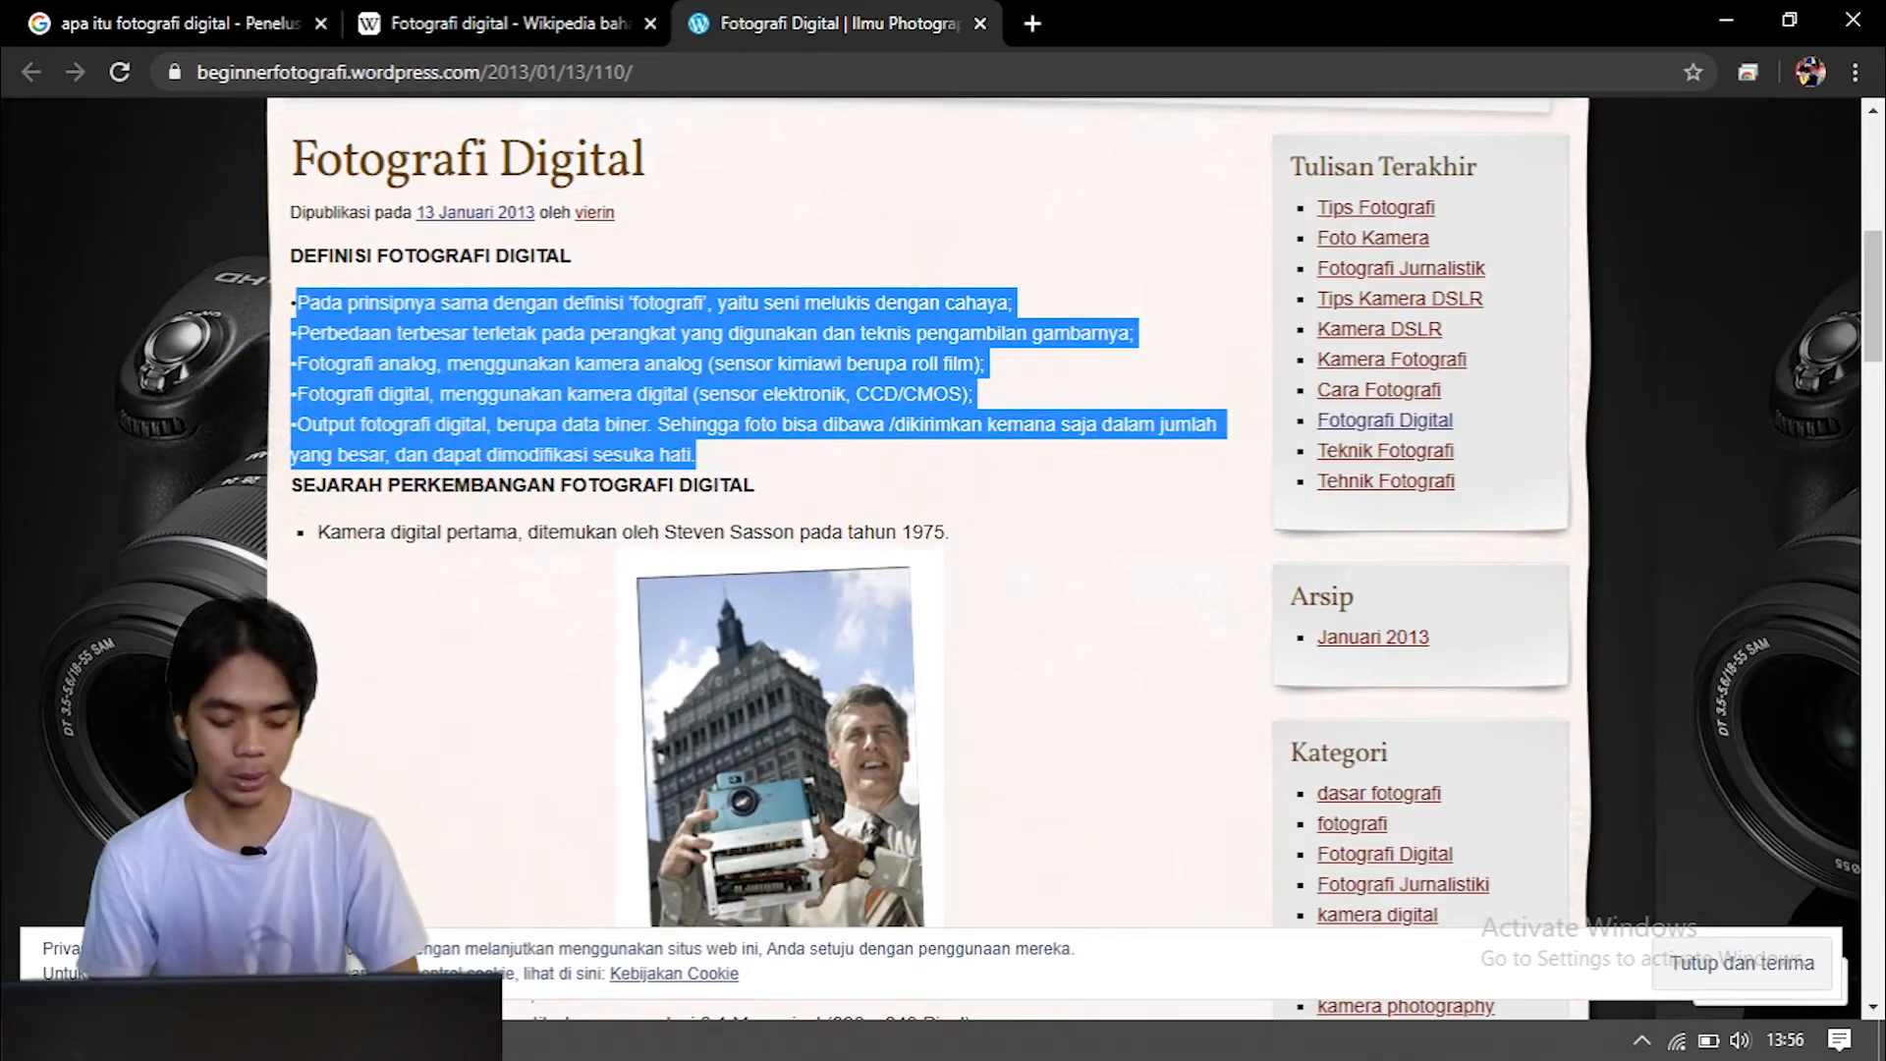
pyautogui.click(265, 1040)
pyautogui.click(472, 914)
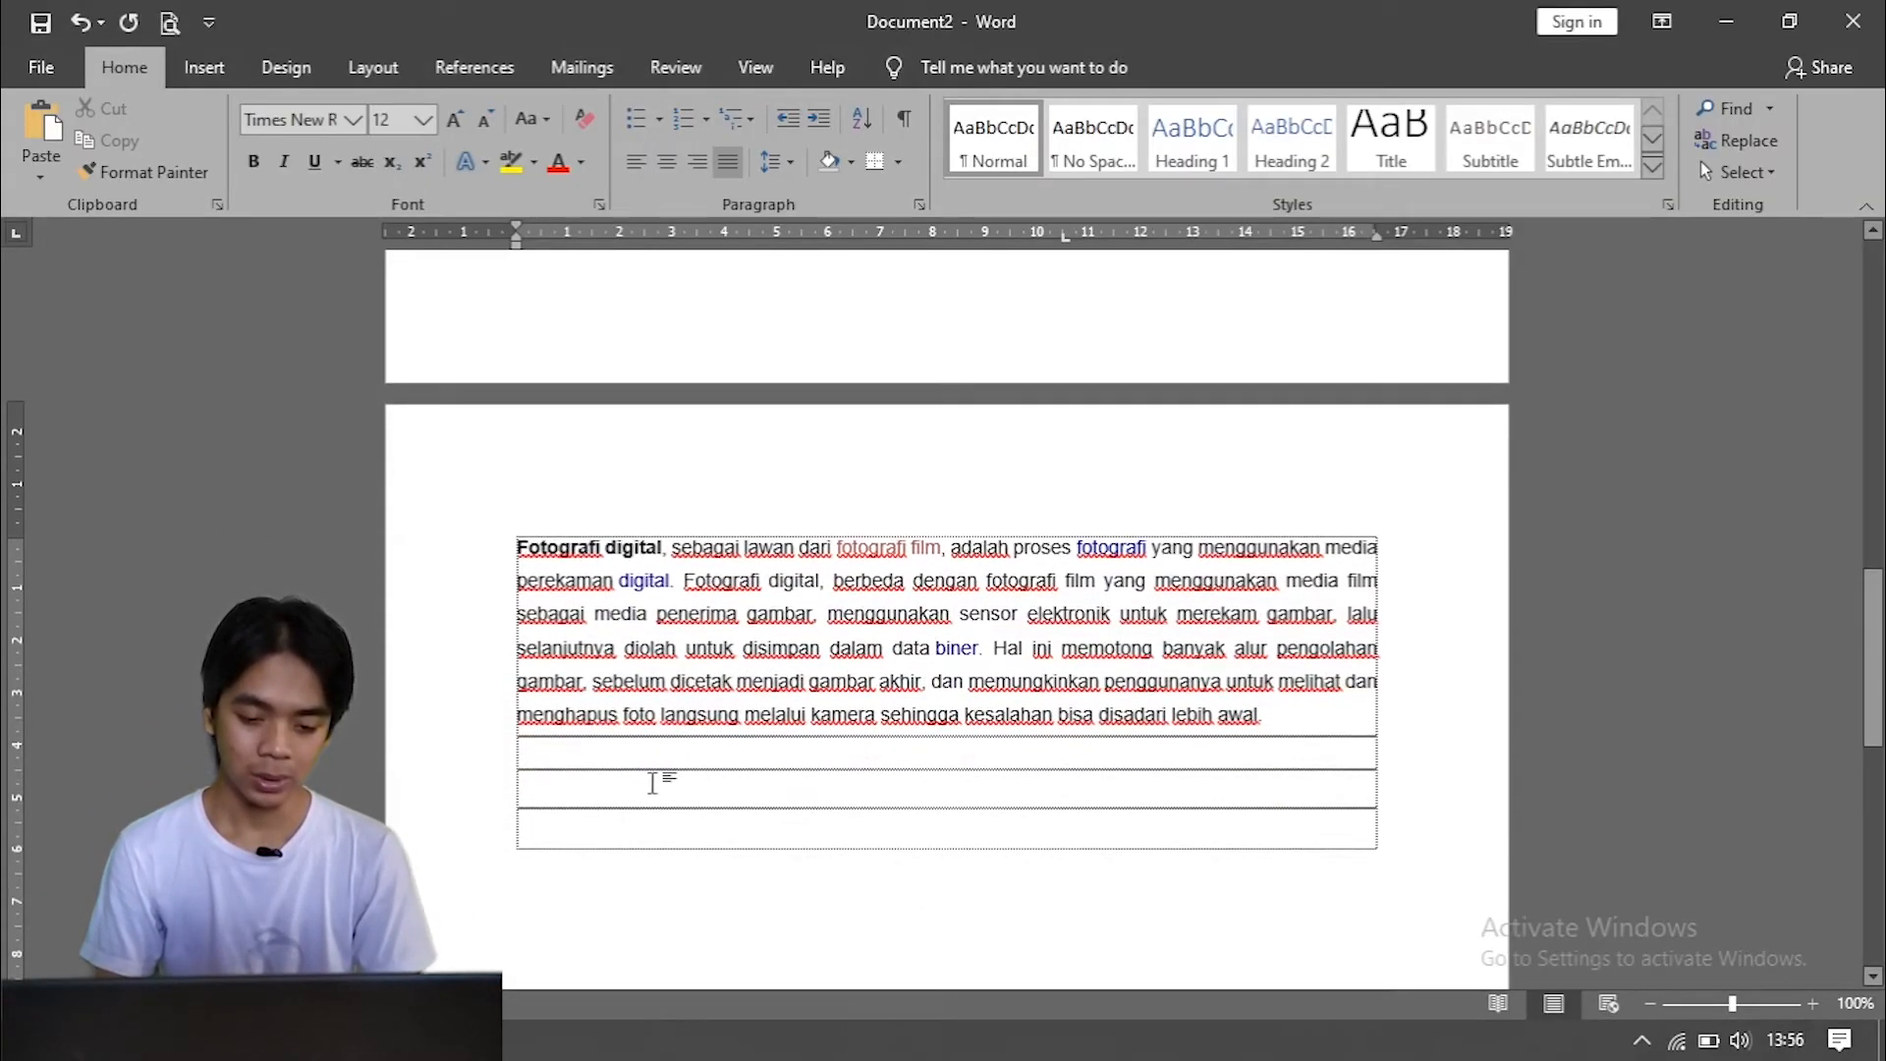
# Step: Paste the copied points below the Fotografi digital paragraph with Merge Formatting and check their line spacing
pyautogui.rightClick(645, 784)
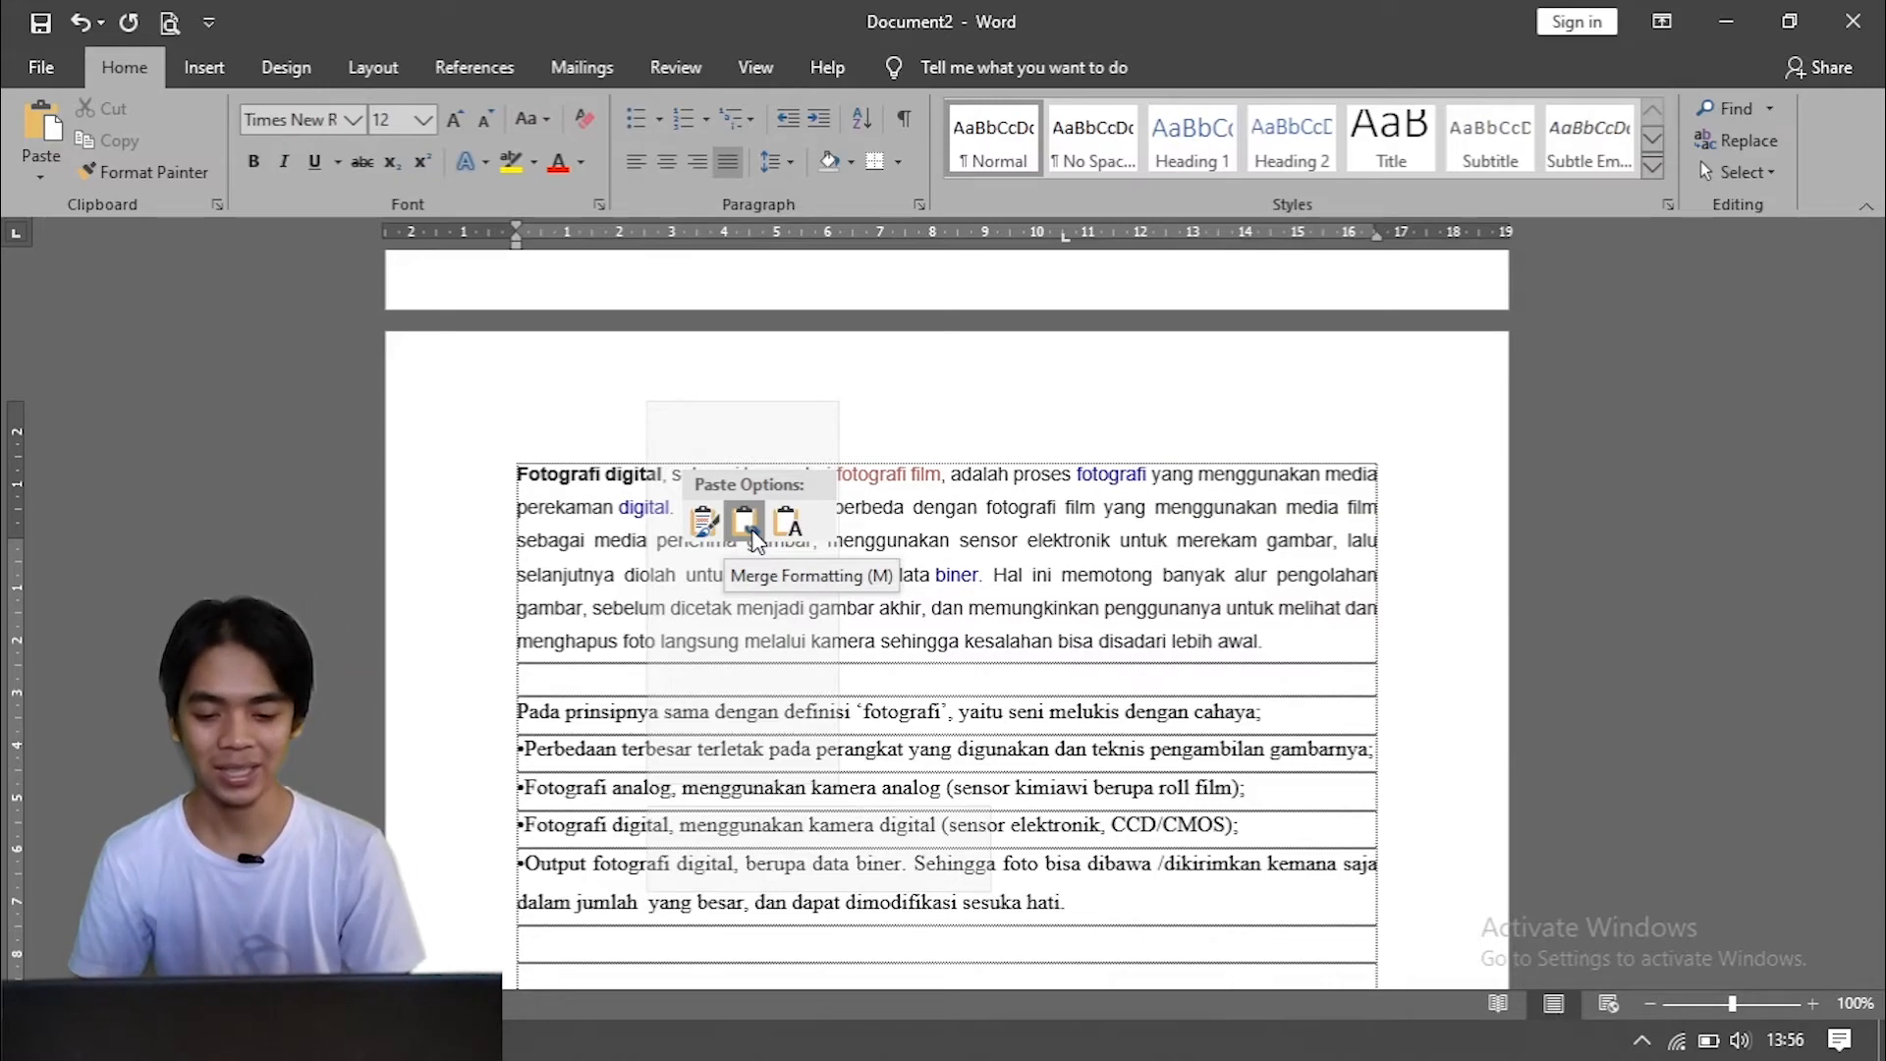
pyautogui.click(752, 538)
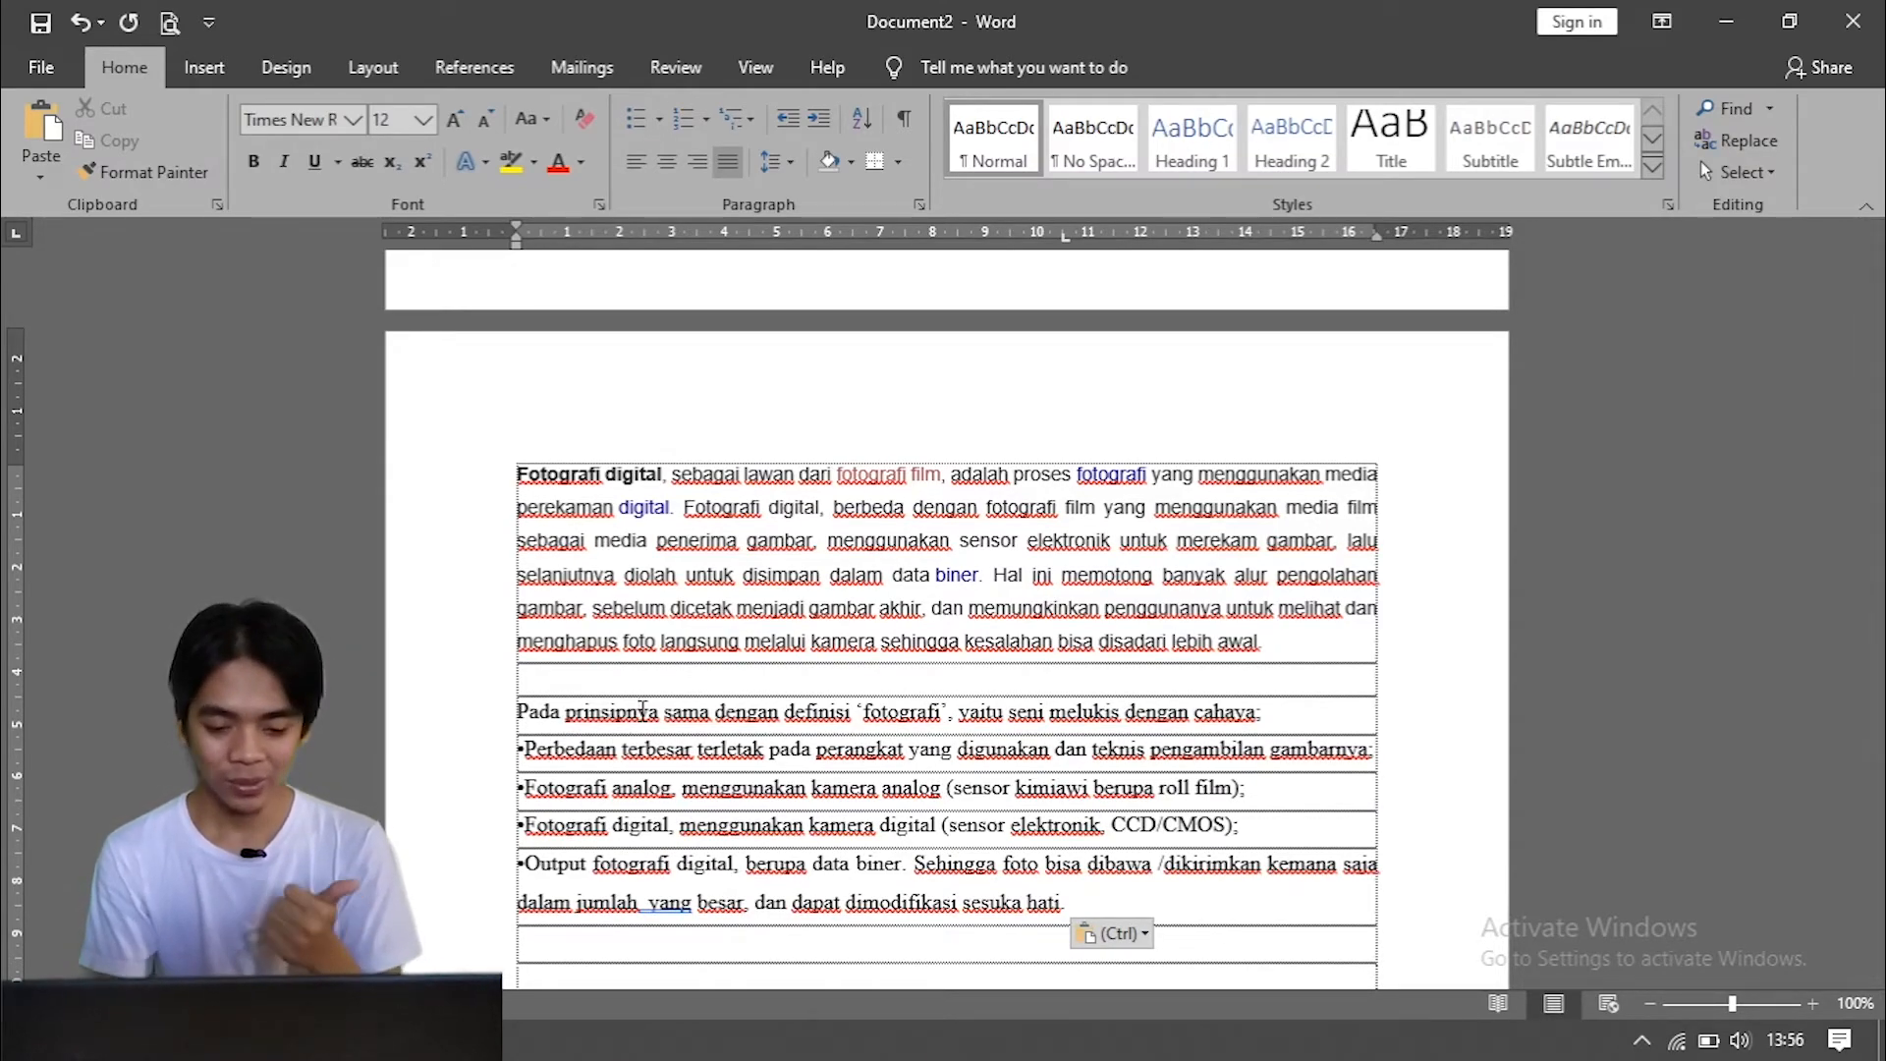
pyautogui.click(775, 158)
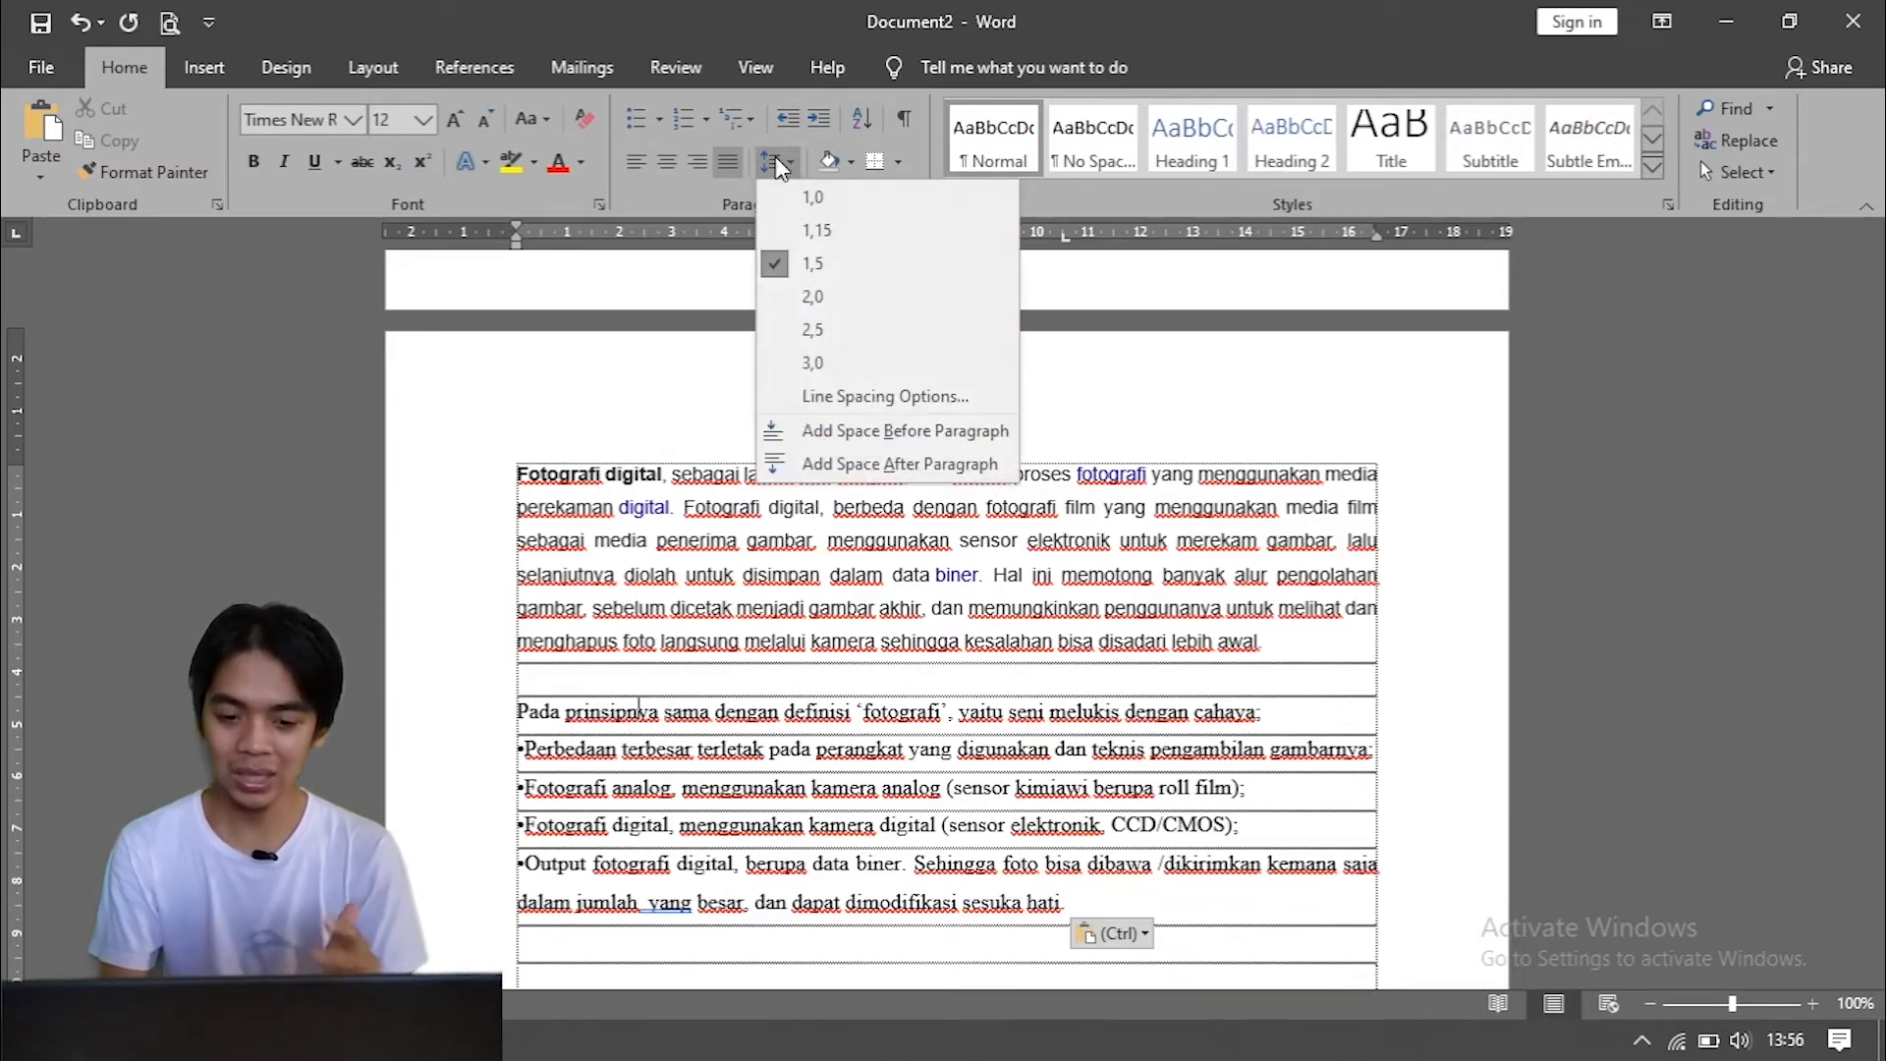
pyautogui.click(608, 777)
# Step: Compare the pasted points with the original WordPress article in Chrome and return to Document2
pyautogui.hotkey('alt', 'Tab')
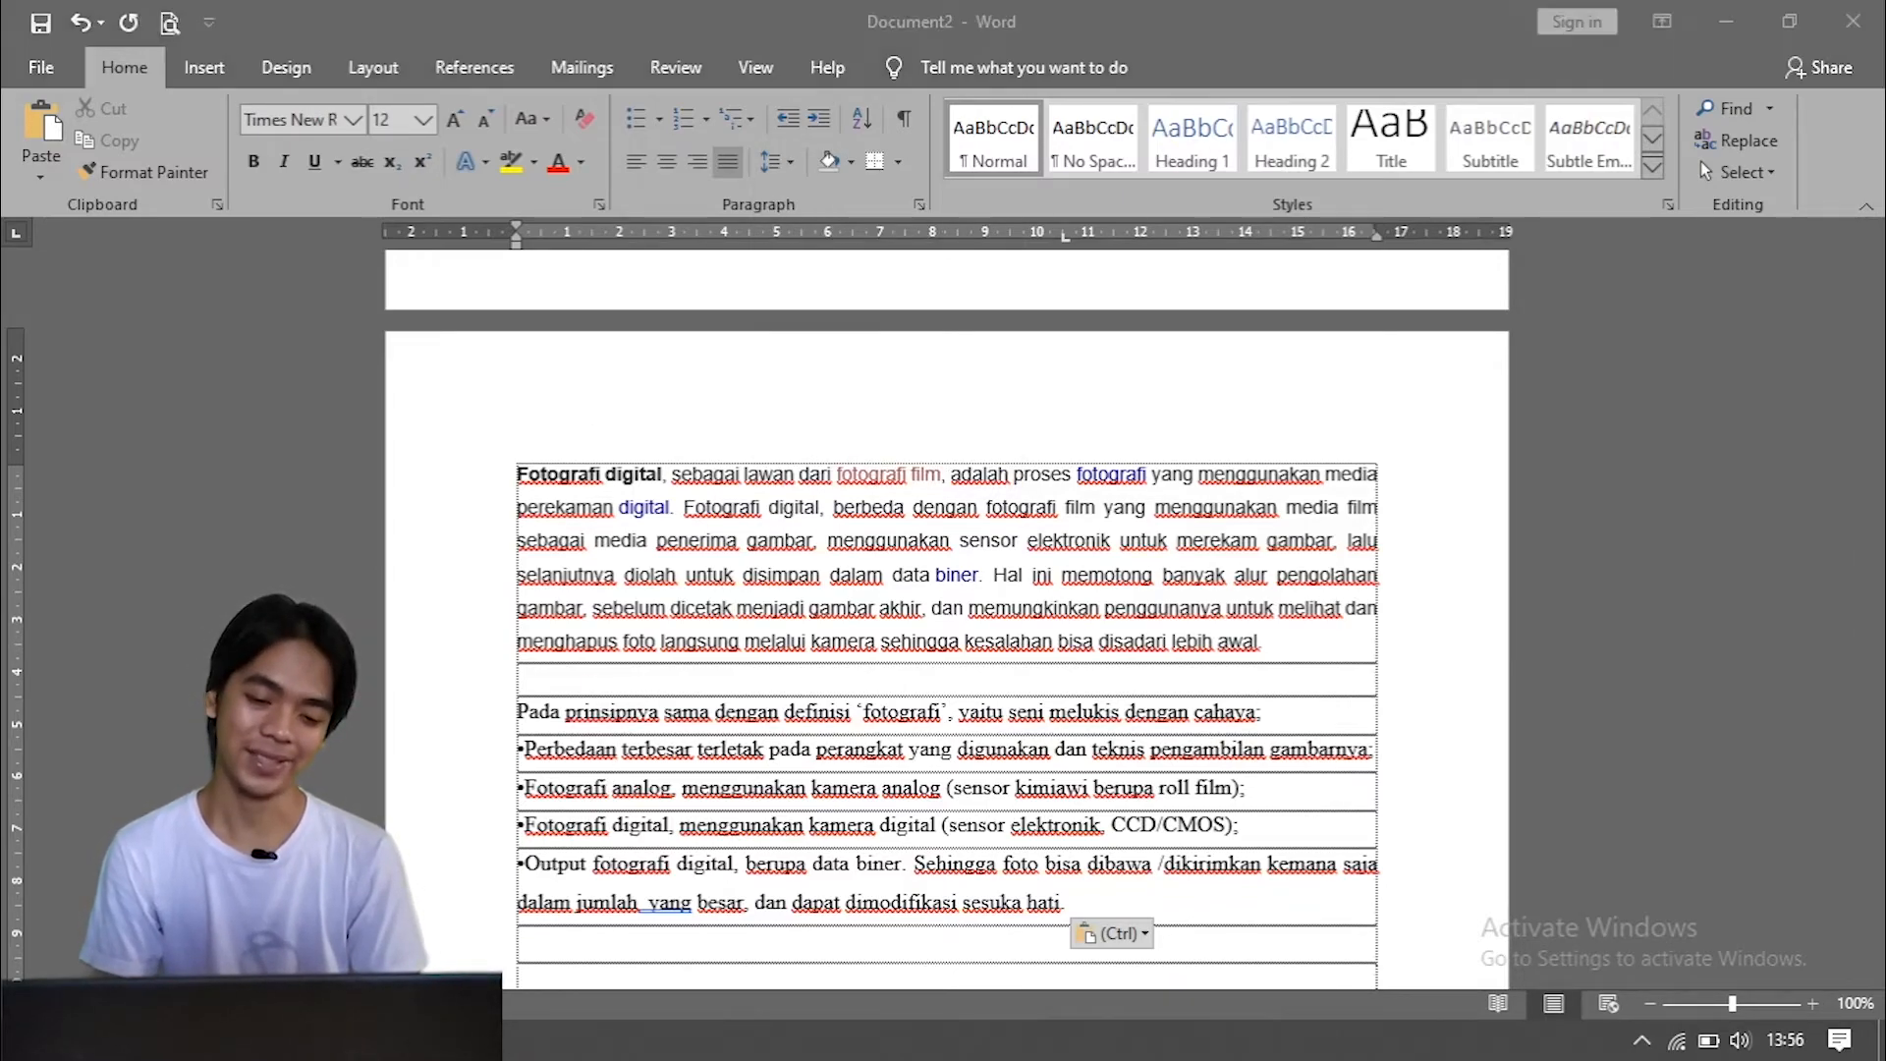
pyautogui.click(317, 553)
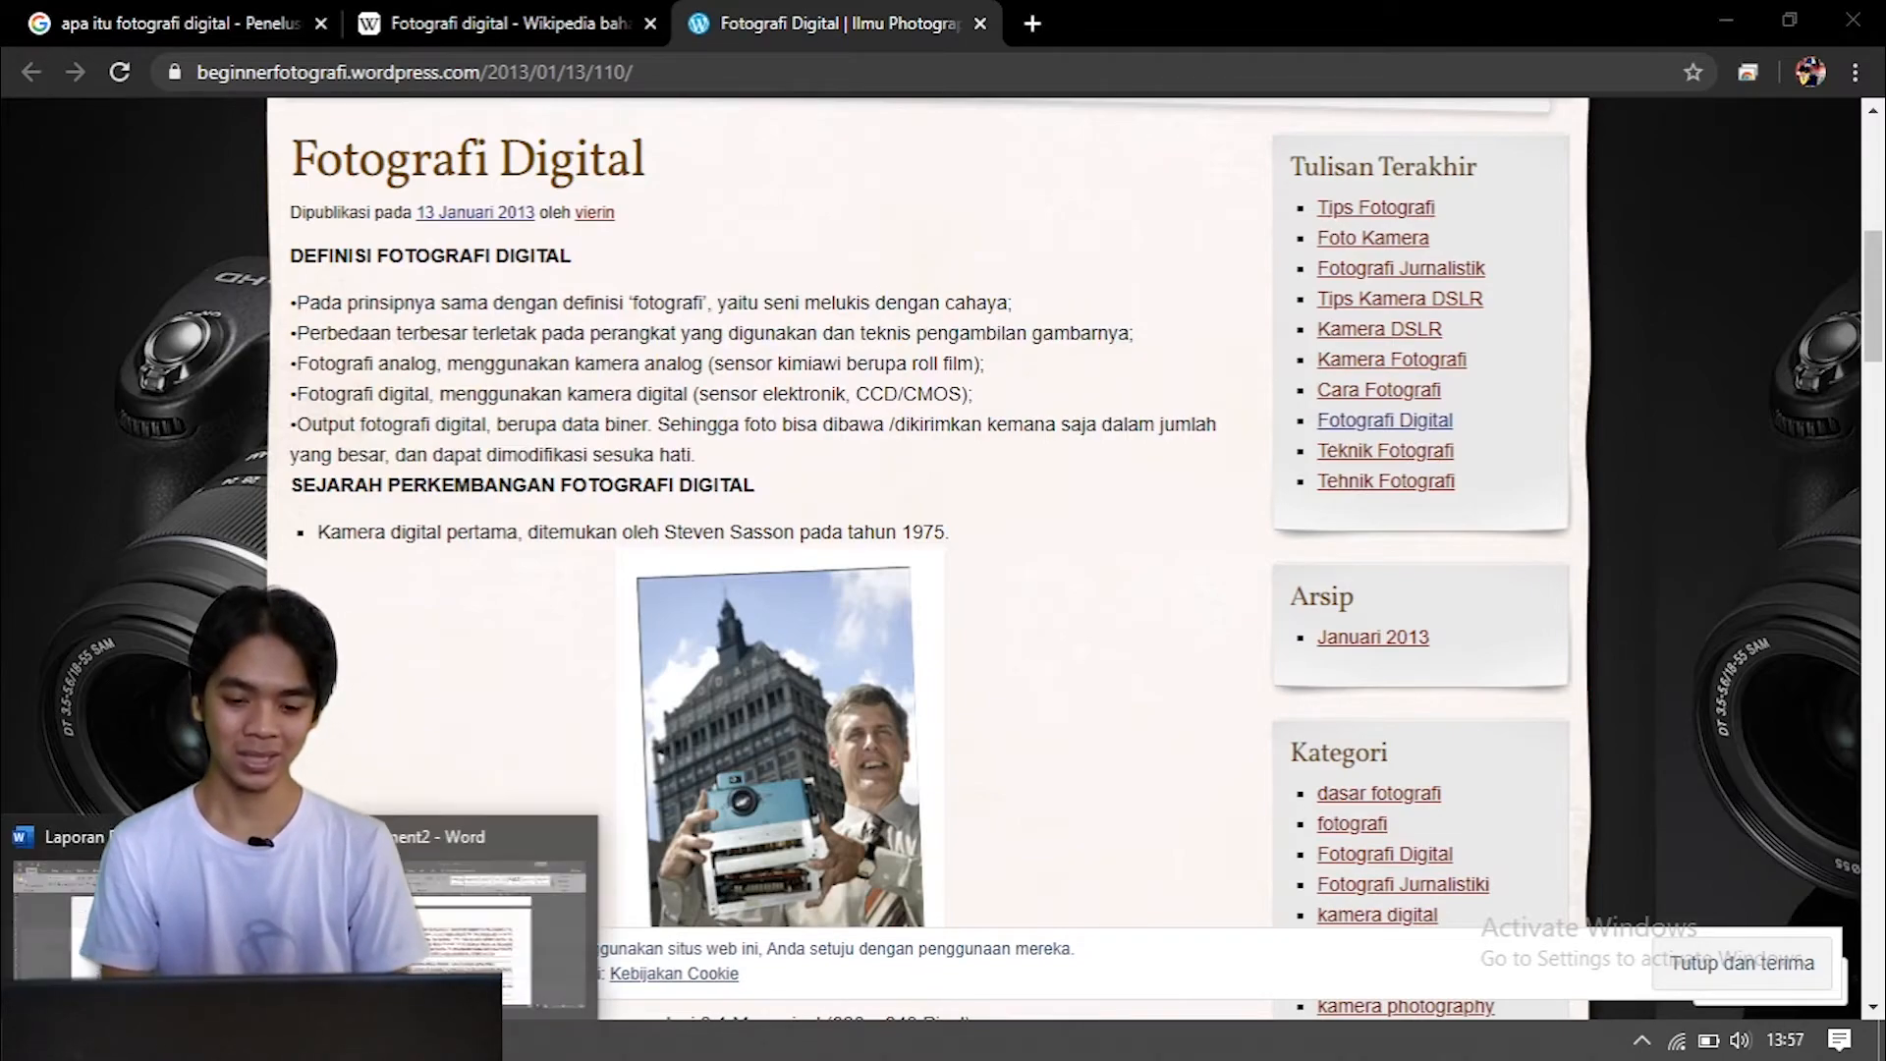
pyautogui.click(536, 865)
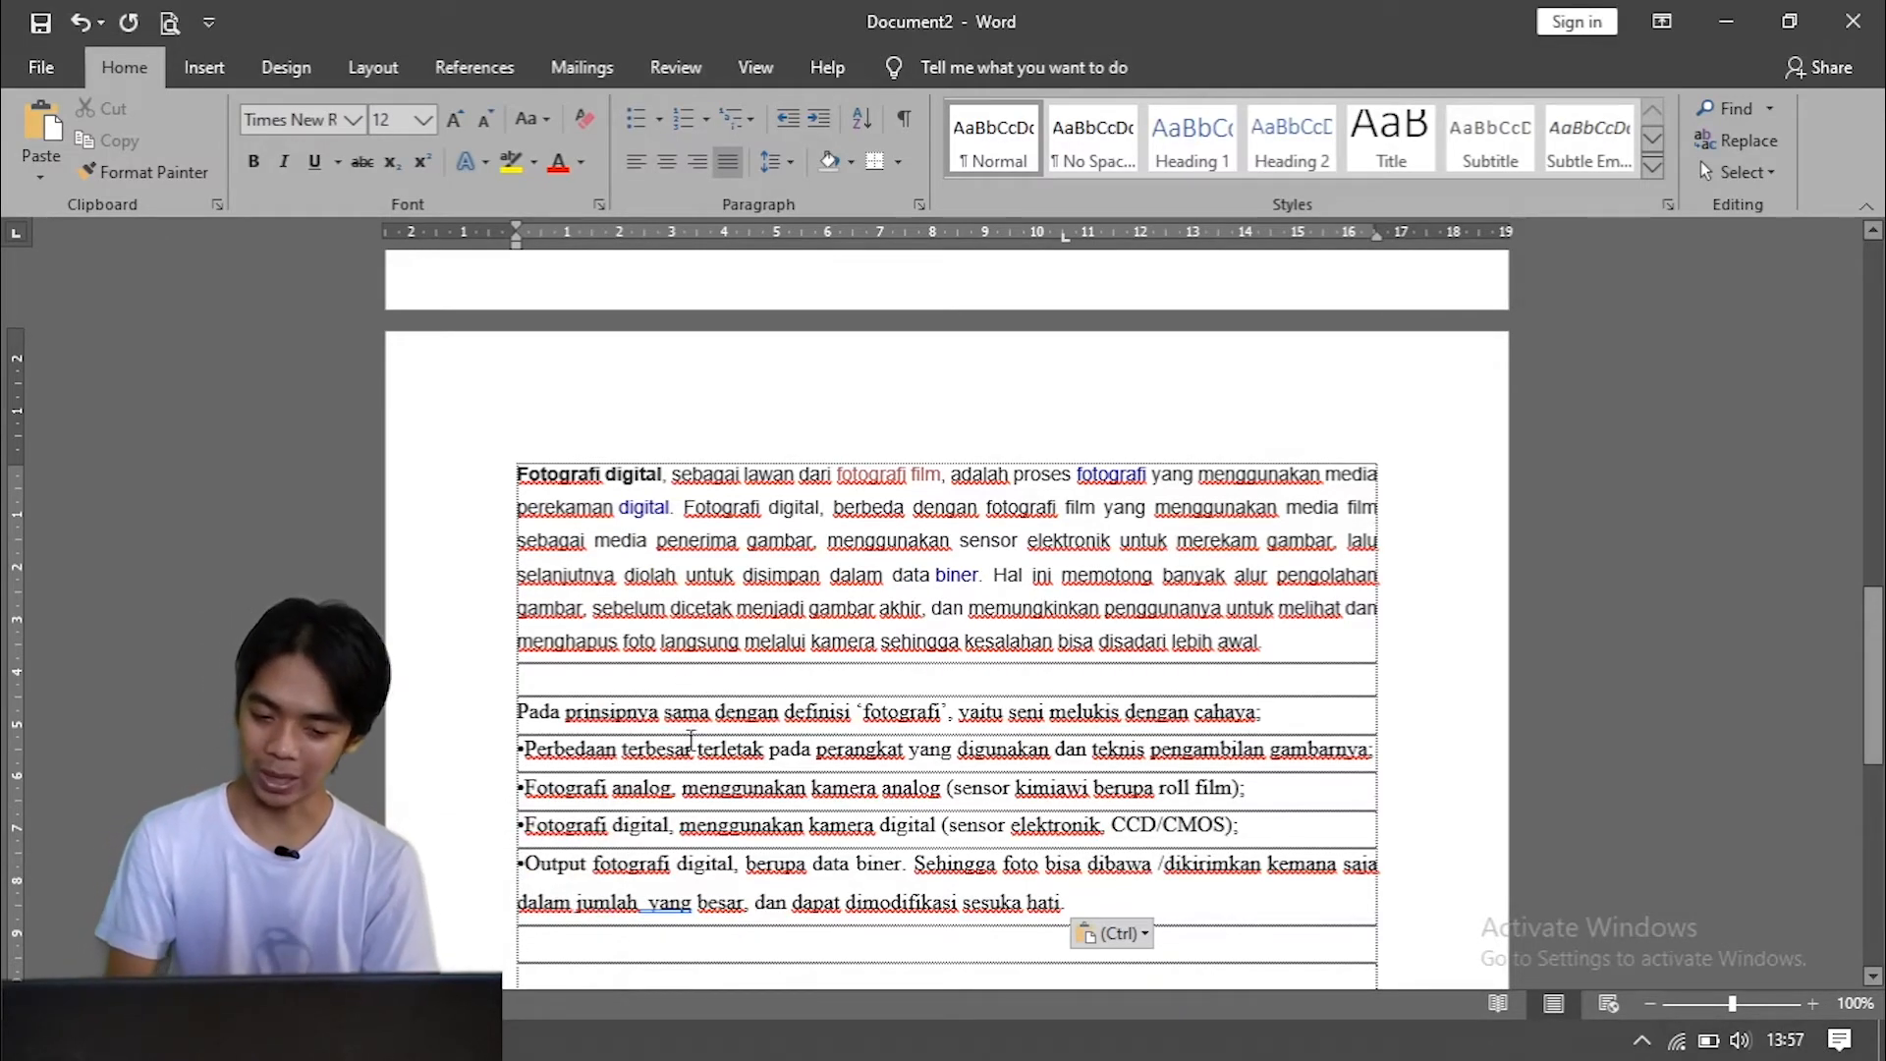
# Step: Add three empty lines between the Fotografi digital paragraph and the pasted points
pyautogui.click(812, 685)
pyautogui.press('Return')
pyautogui.press('Return')
pyautogui.scroll(-3, 812, 685)
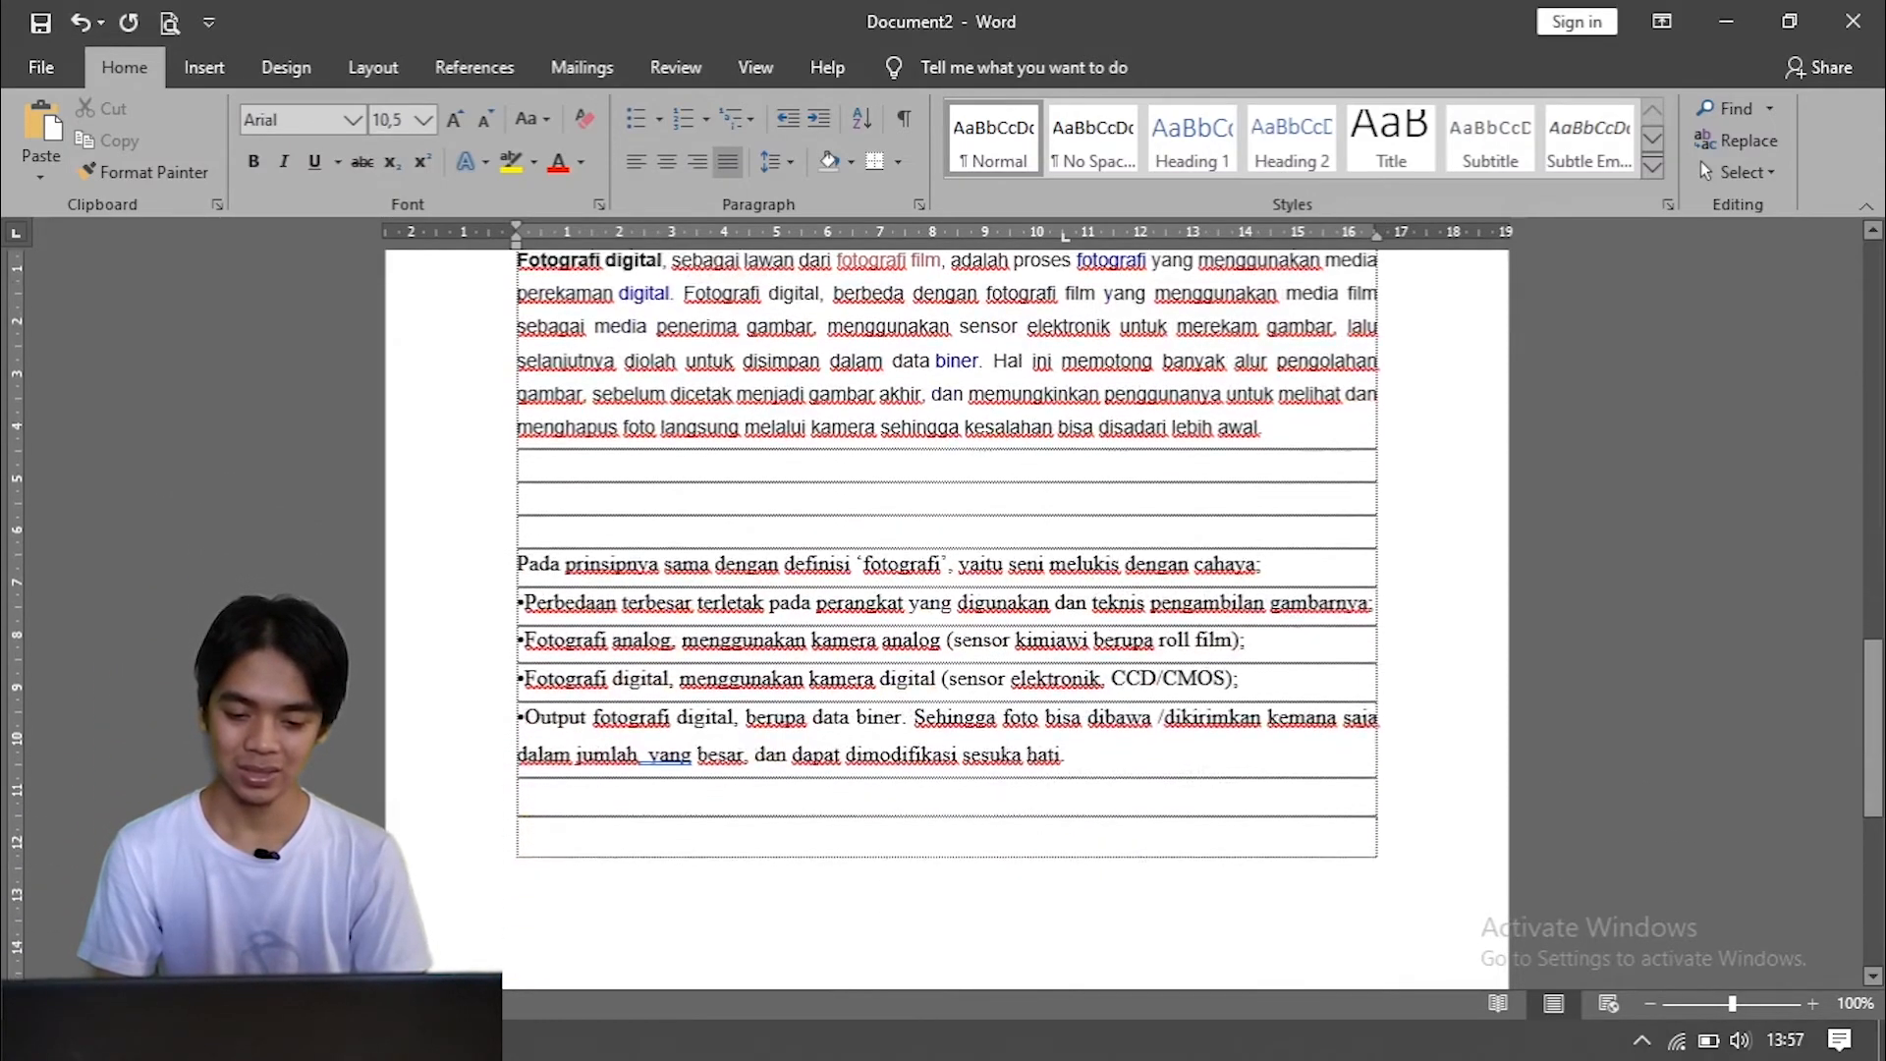
pyautogui.scroll(-2, 946, 530)
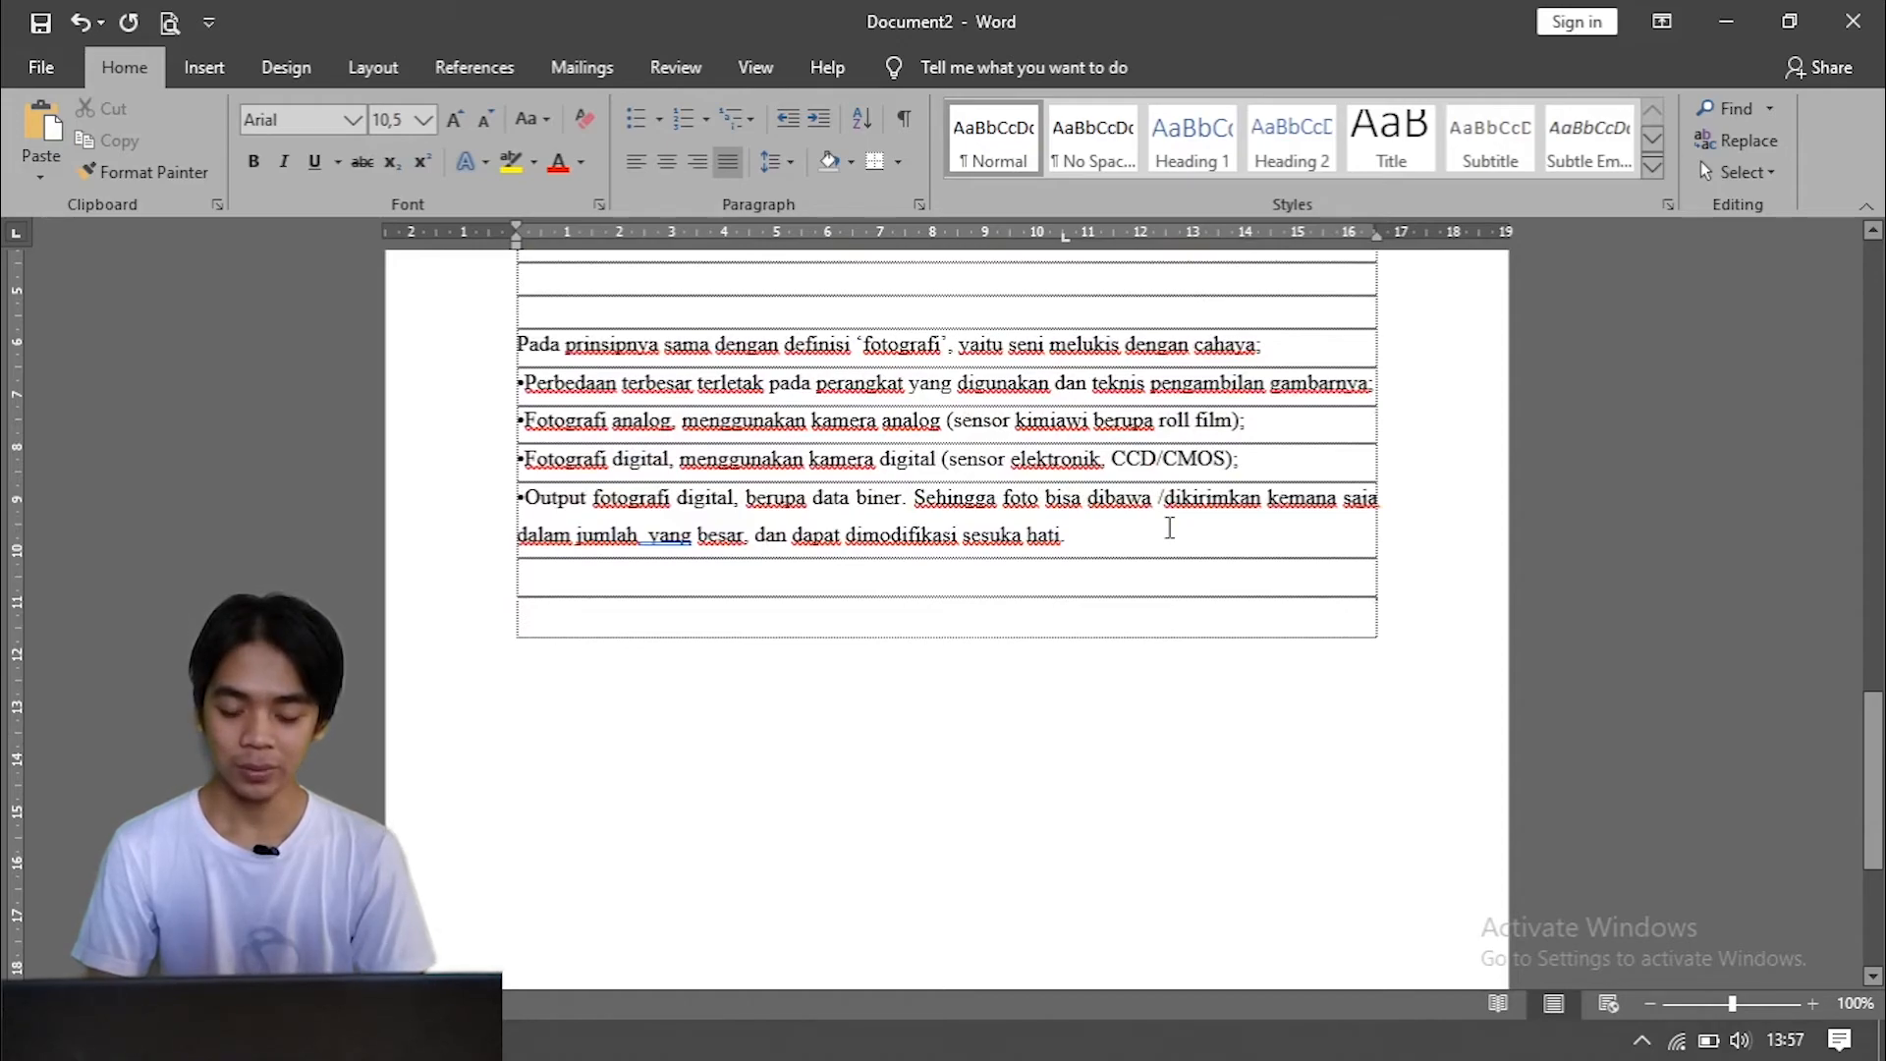
pyautogui.press('Return')
# Step: Add three empty lines below the pasted points and place the cursor in the last one
pyautogui.click(1171, 604)
pyautogui.press('Return')
pyautogui.press('Return')
pyautogui.press('Return')
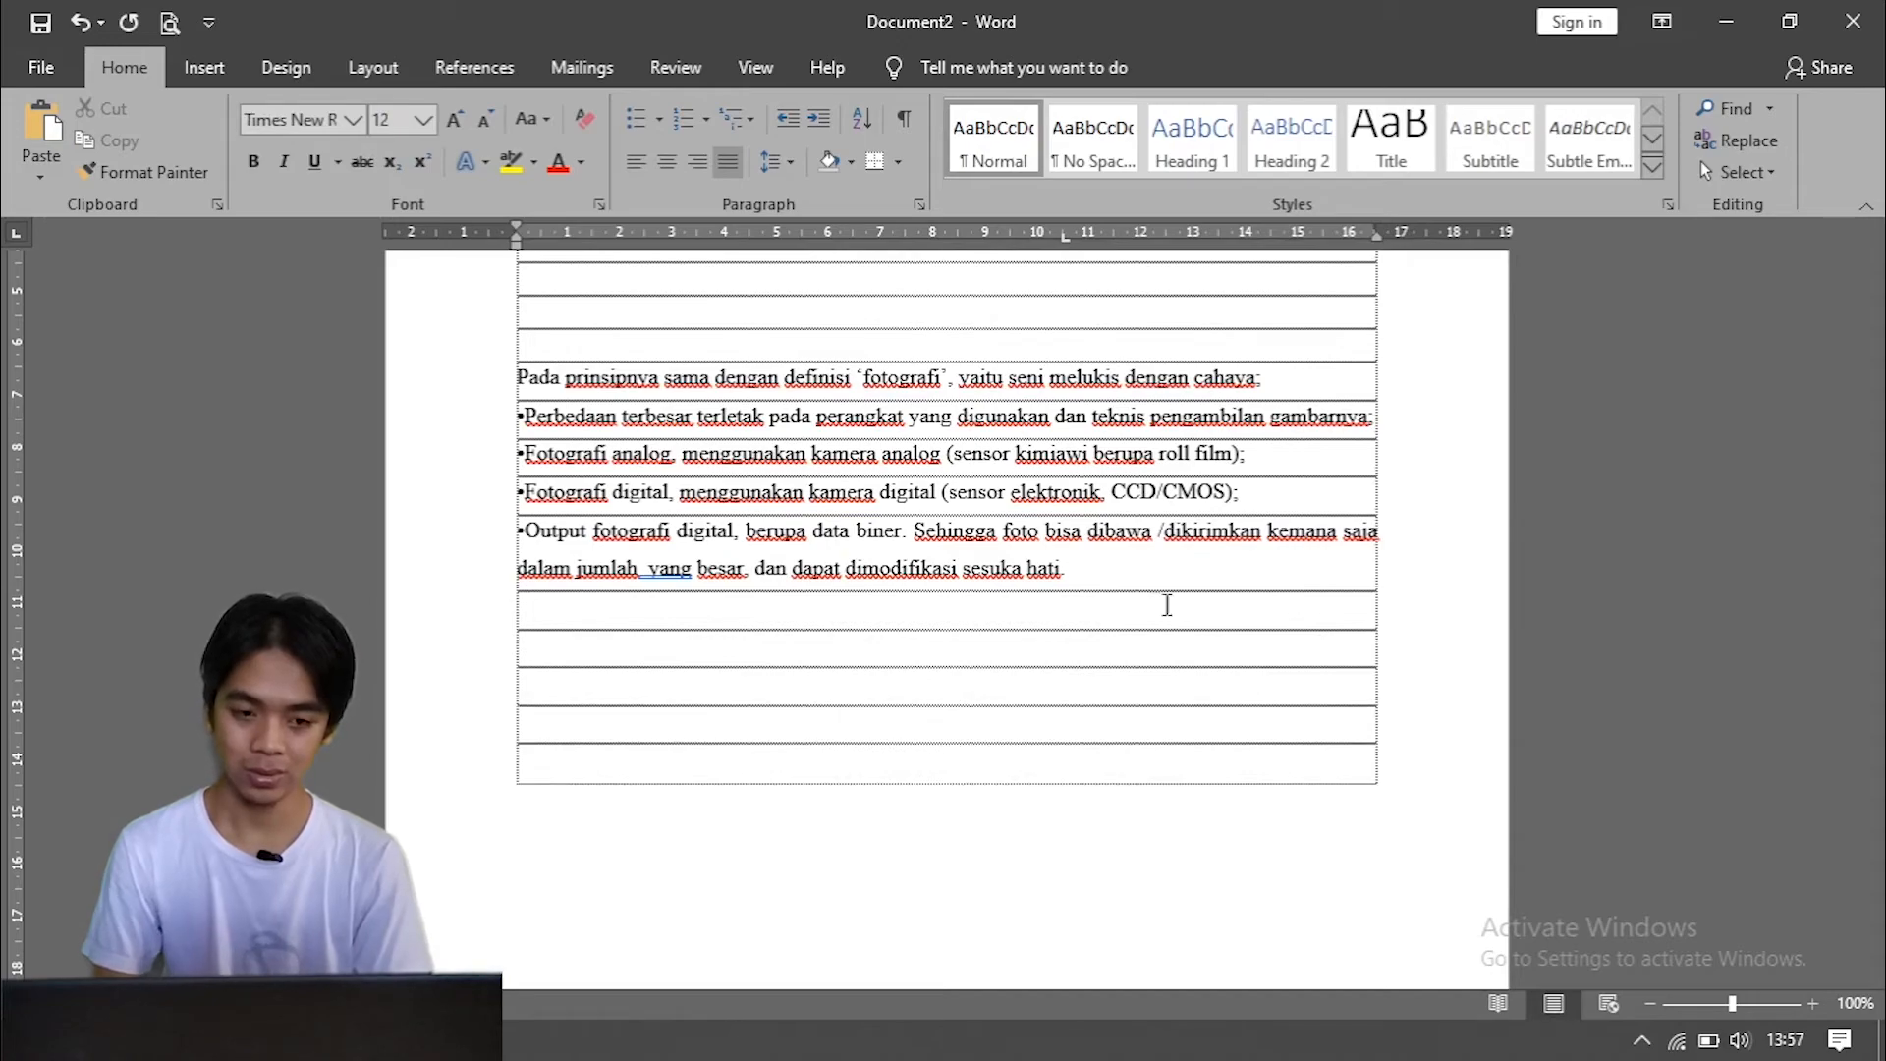
pyautogui.click(986, 778)
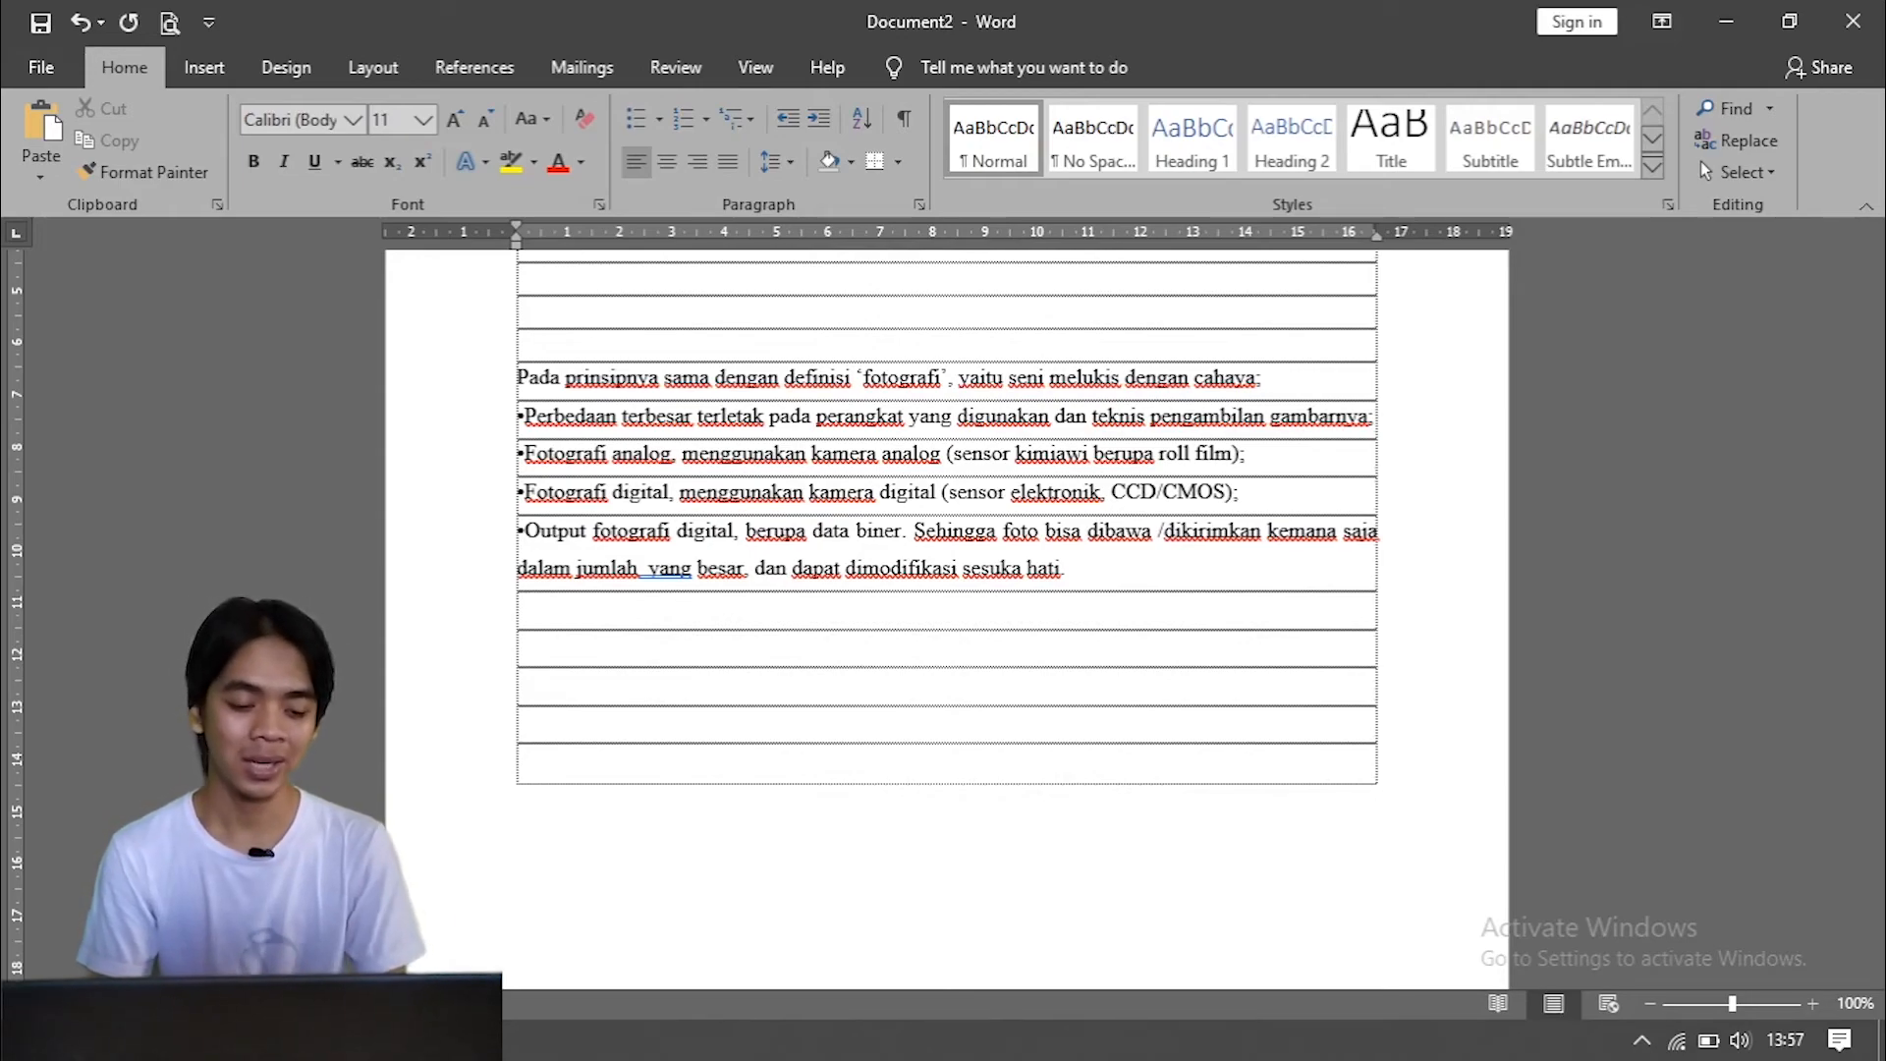
# Step: Switch to the Laporan PKL report and check the line spacing of the first paragraph under 1.1. Latar Belakang
pyautogui.moveTo(295, 1040)
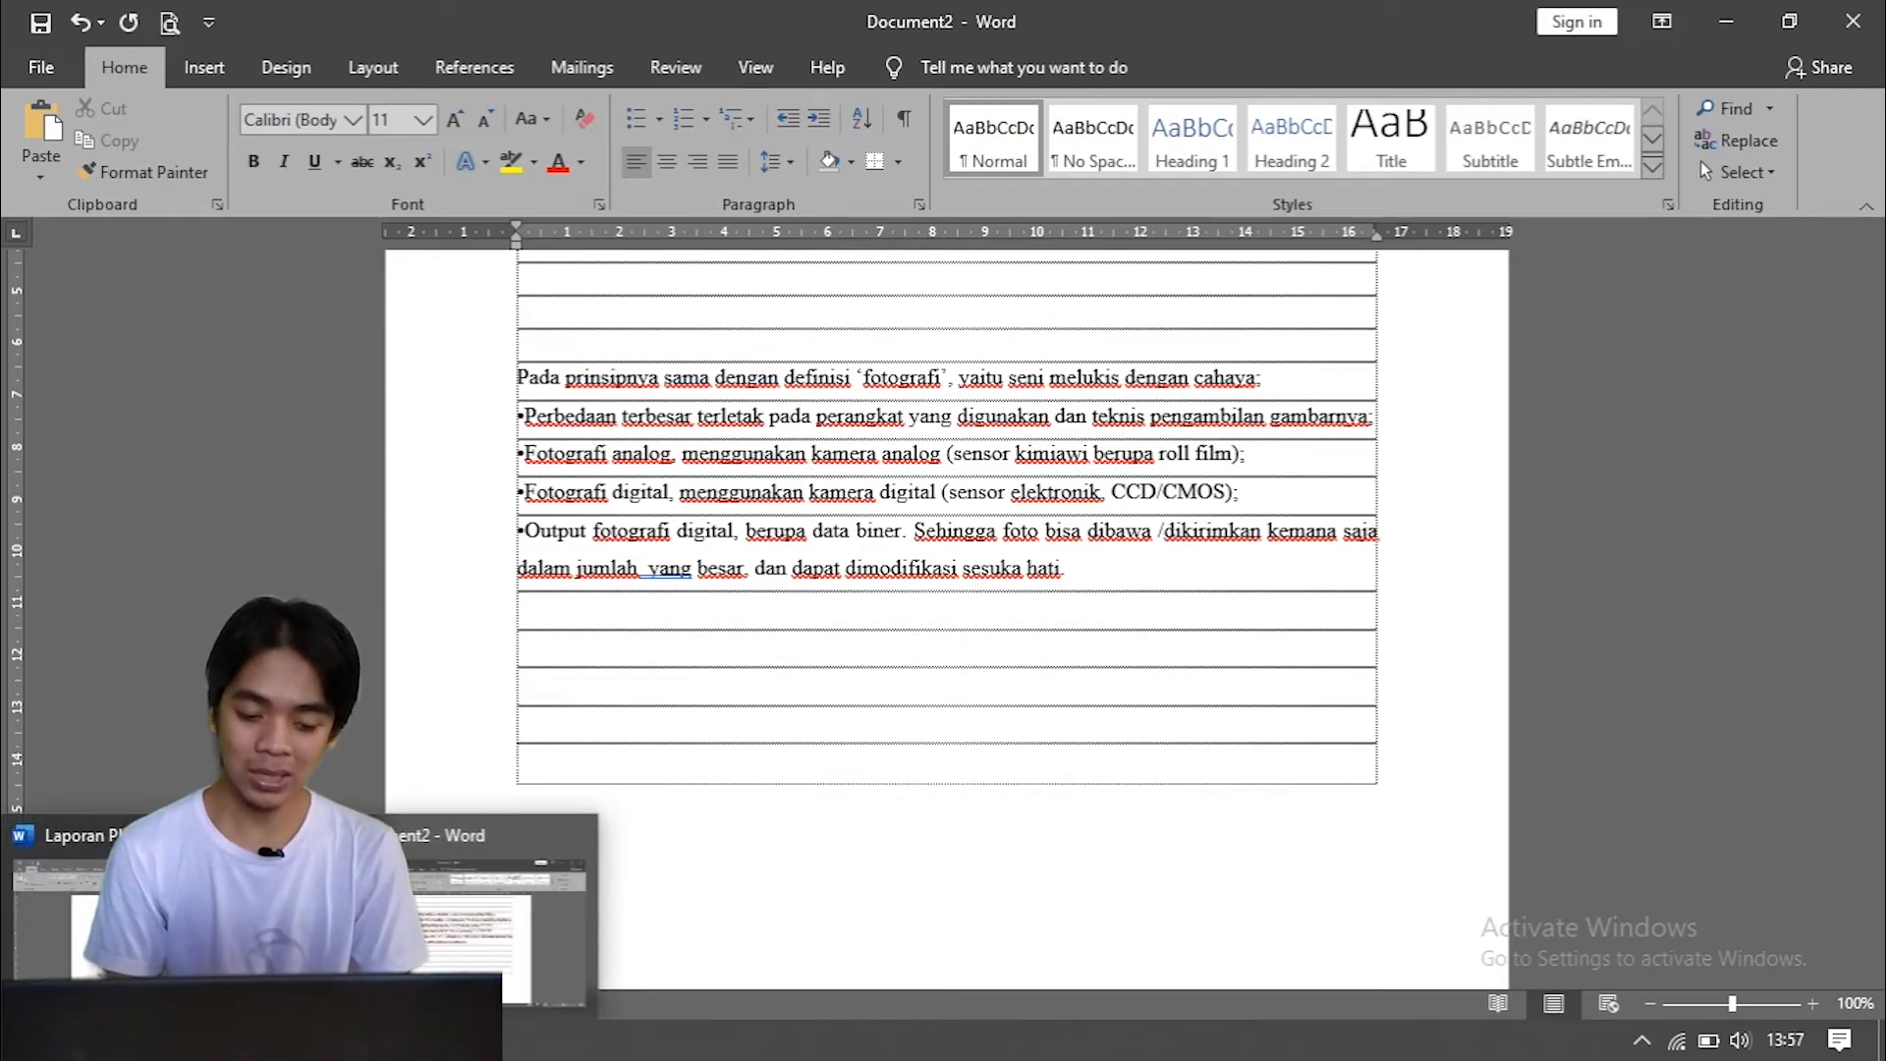
pyautogui.click(98, 884)
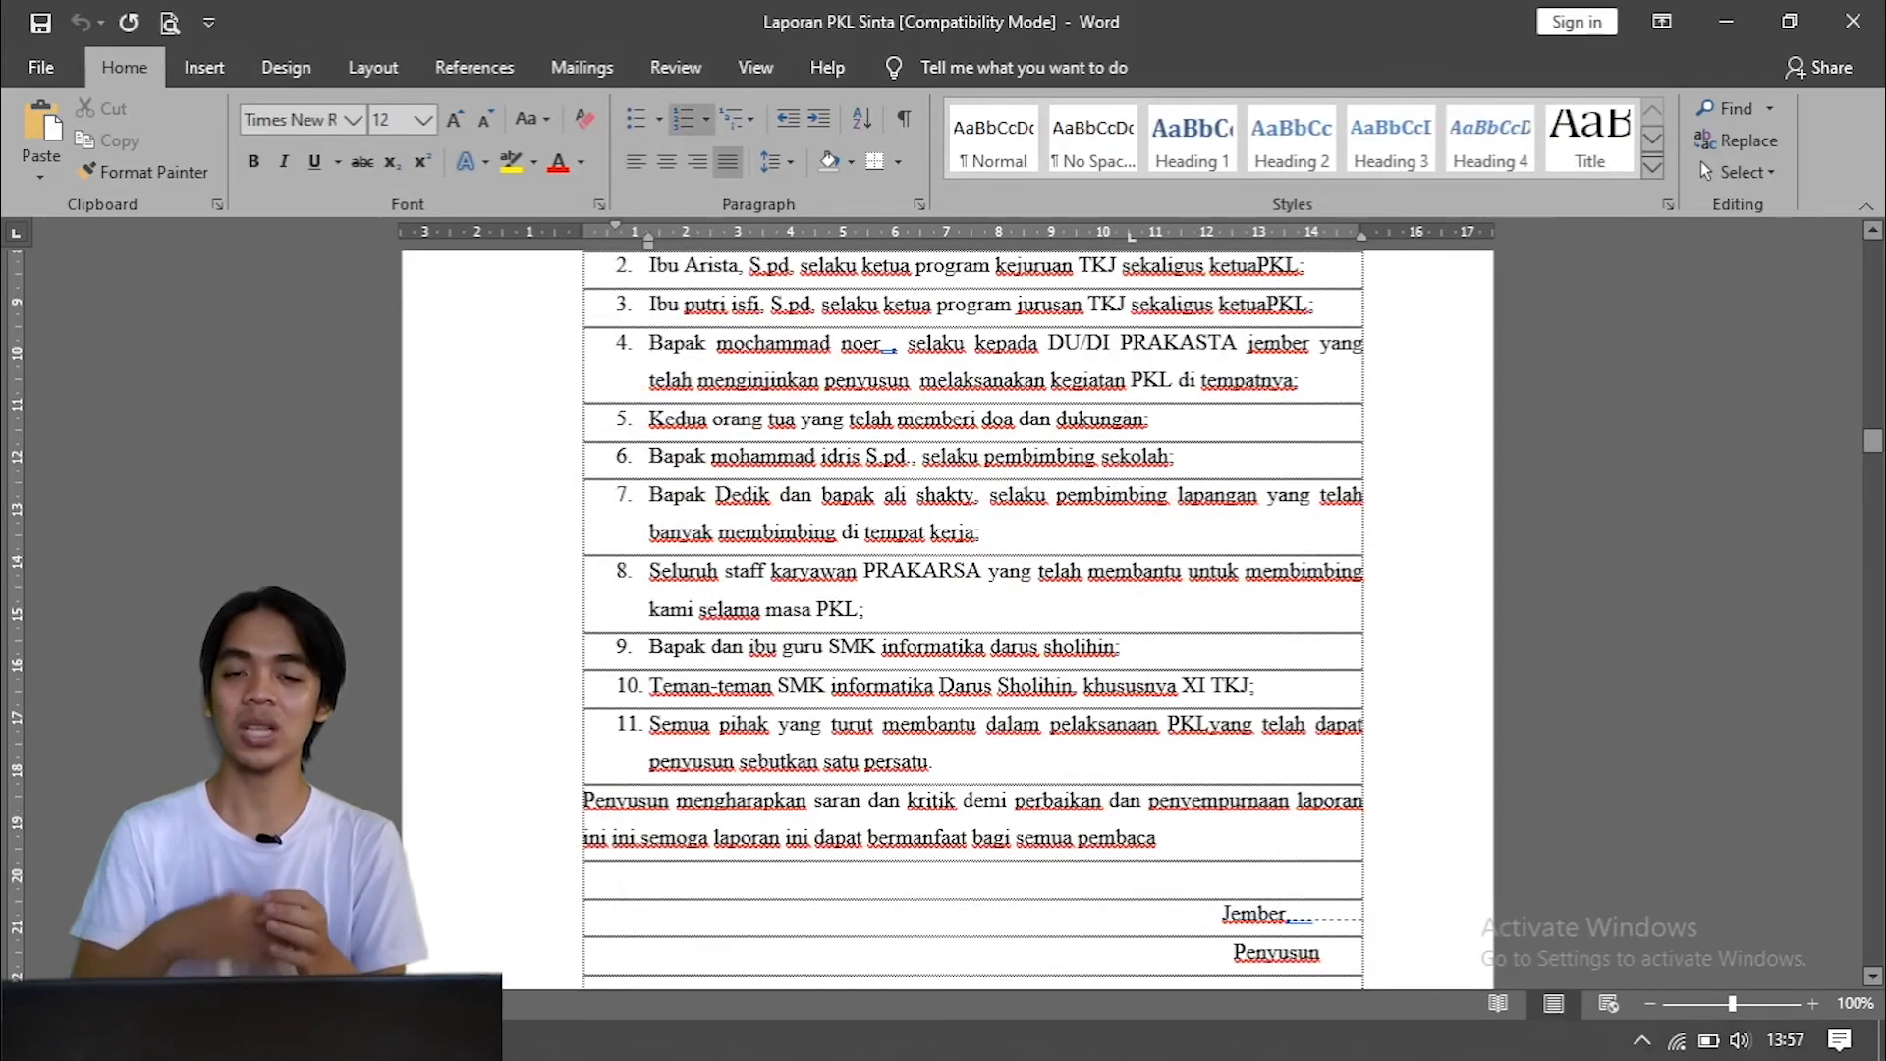
pyautogui.scroll(-20, 641, 817)
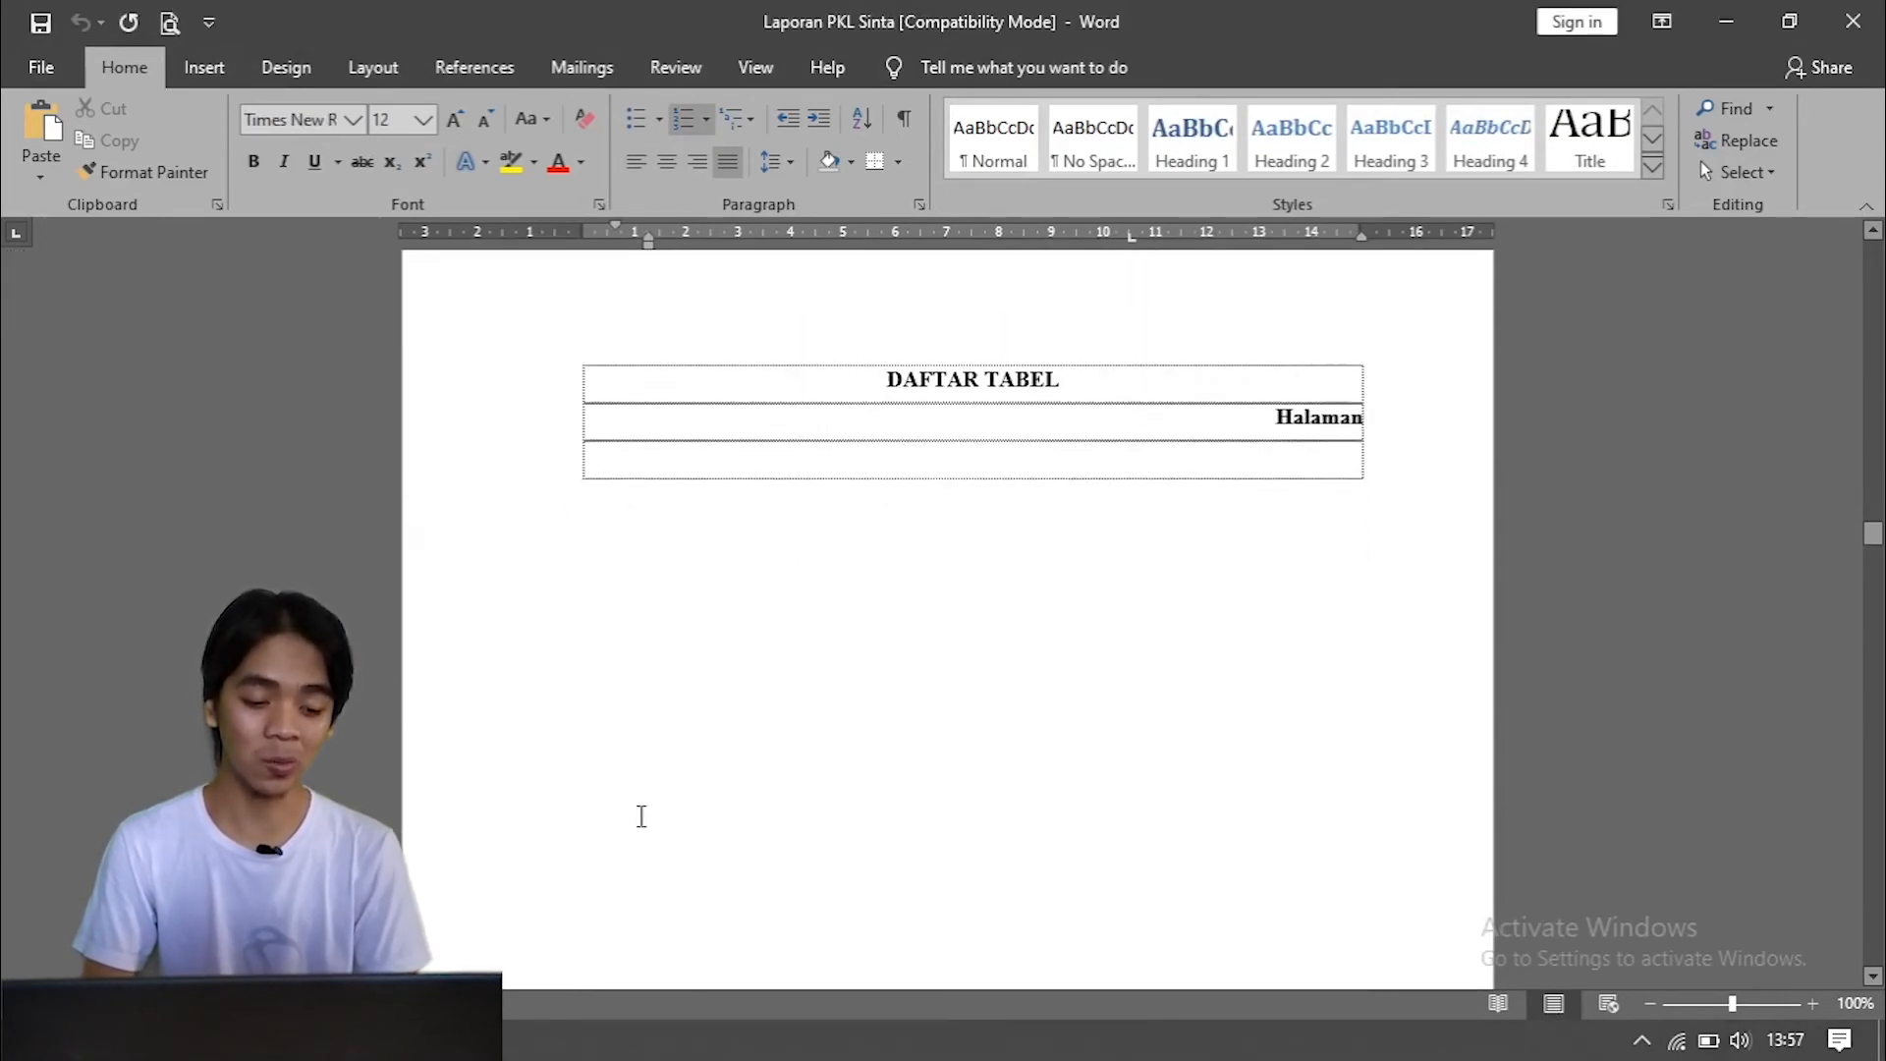
pyautogui.scroll(-20, 640, 816)
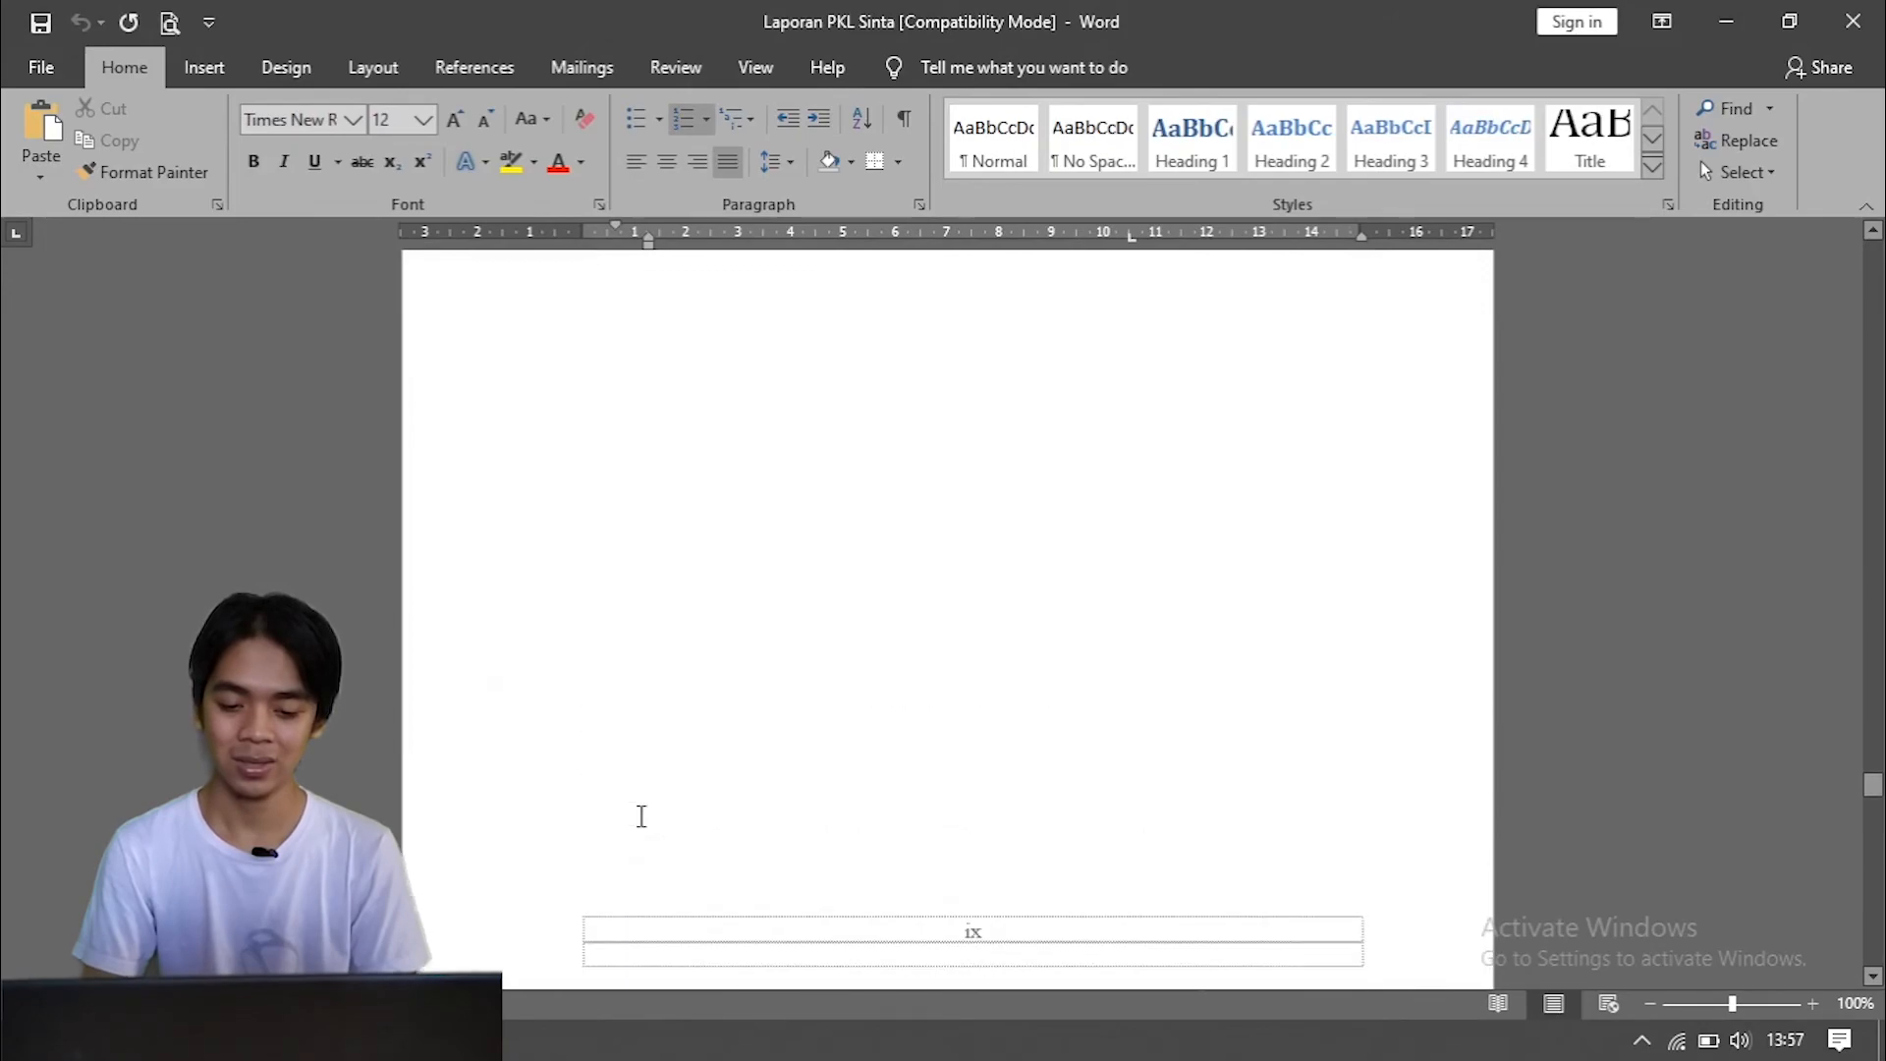
pyautogui.scroll(9, 642, 817)
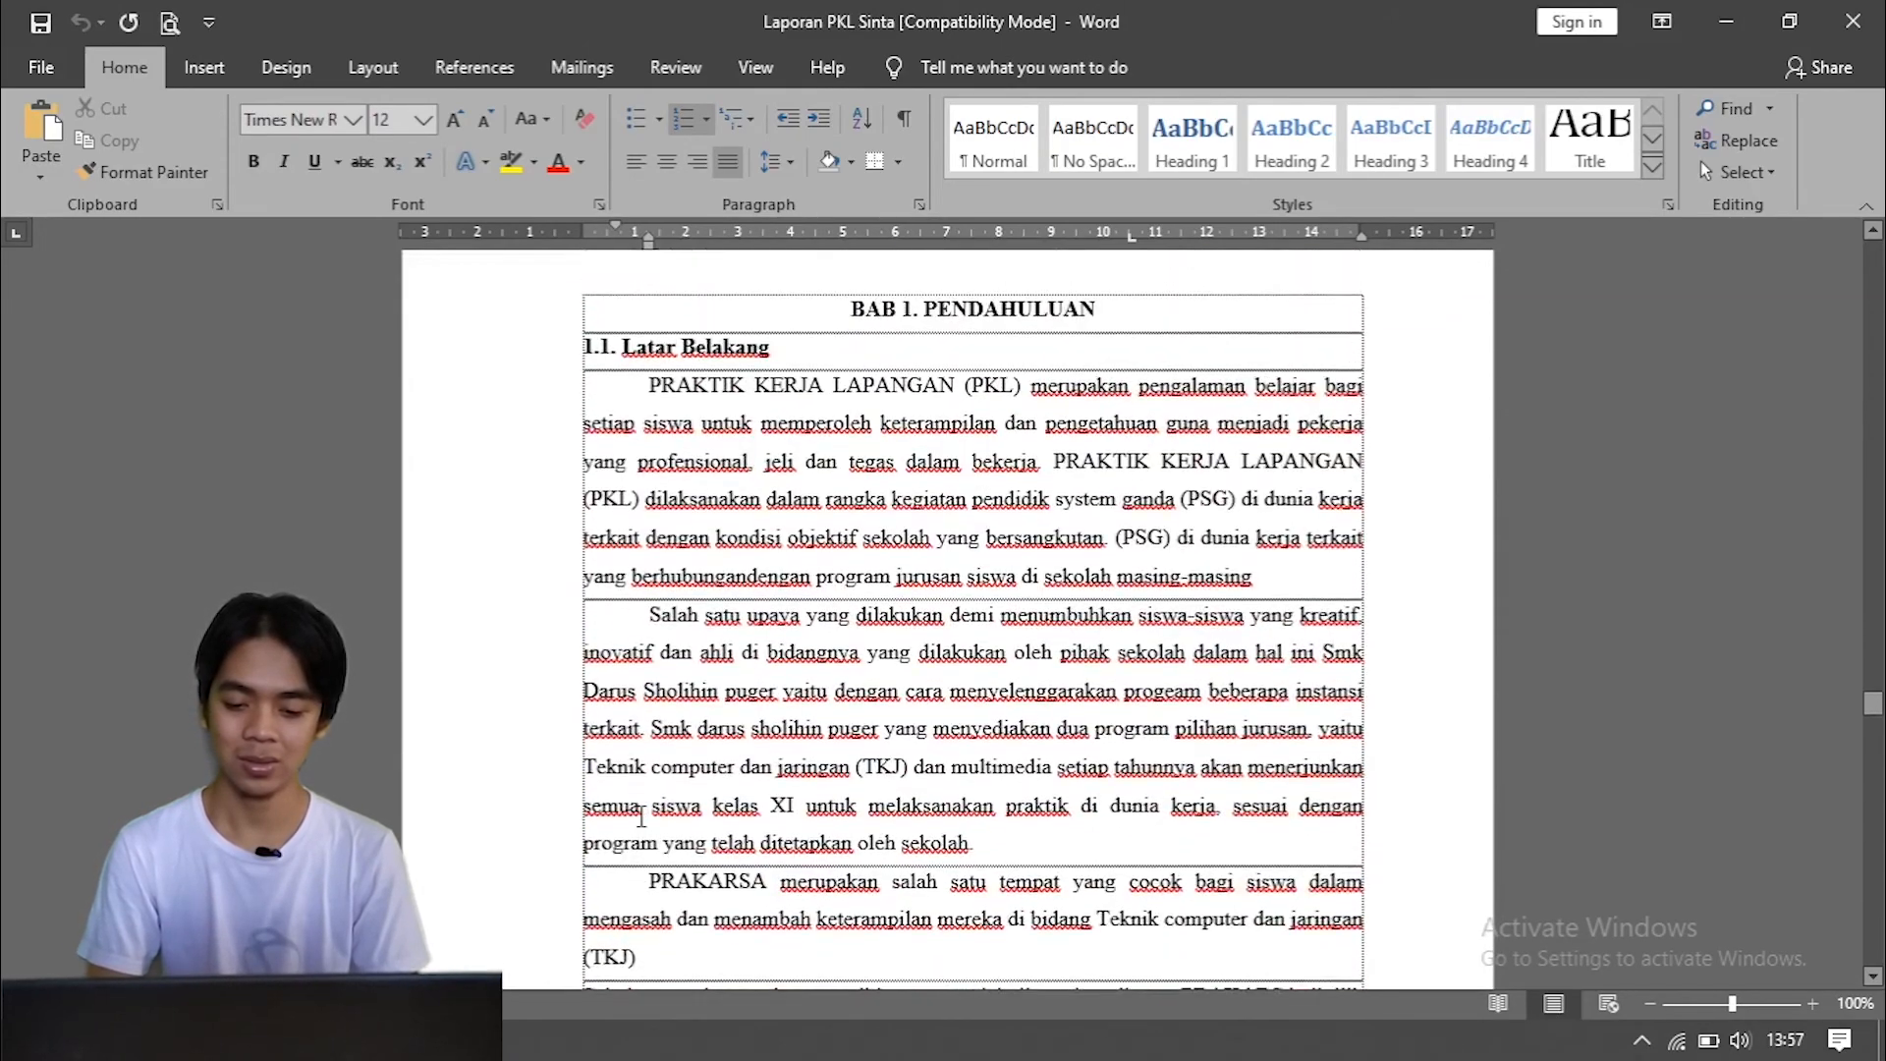
pyautogui.click(648, 382)
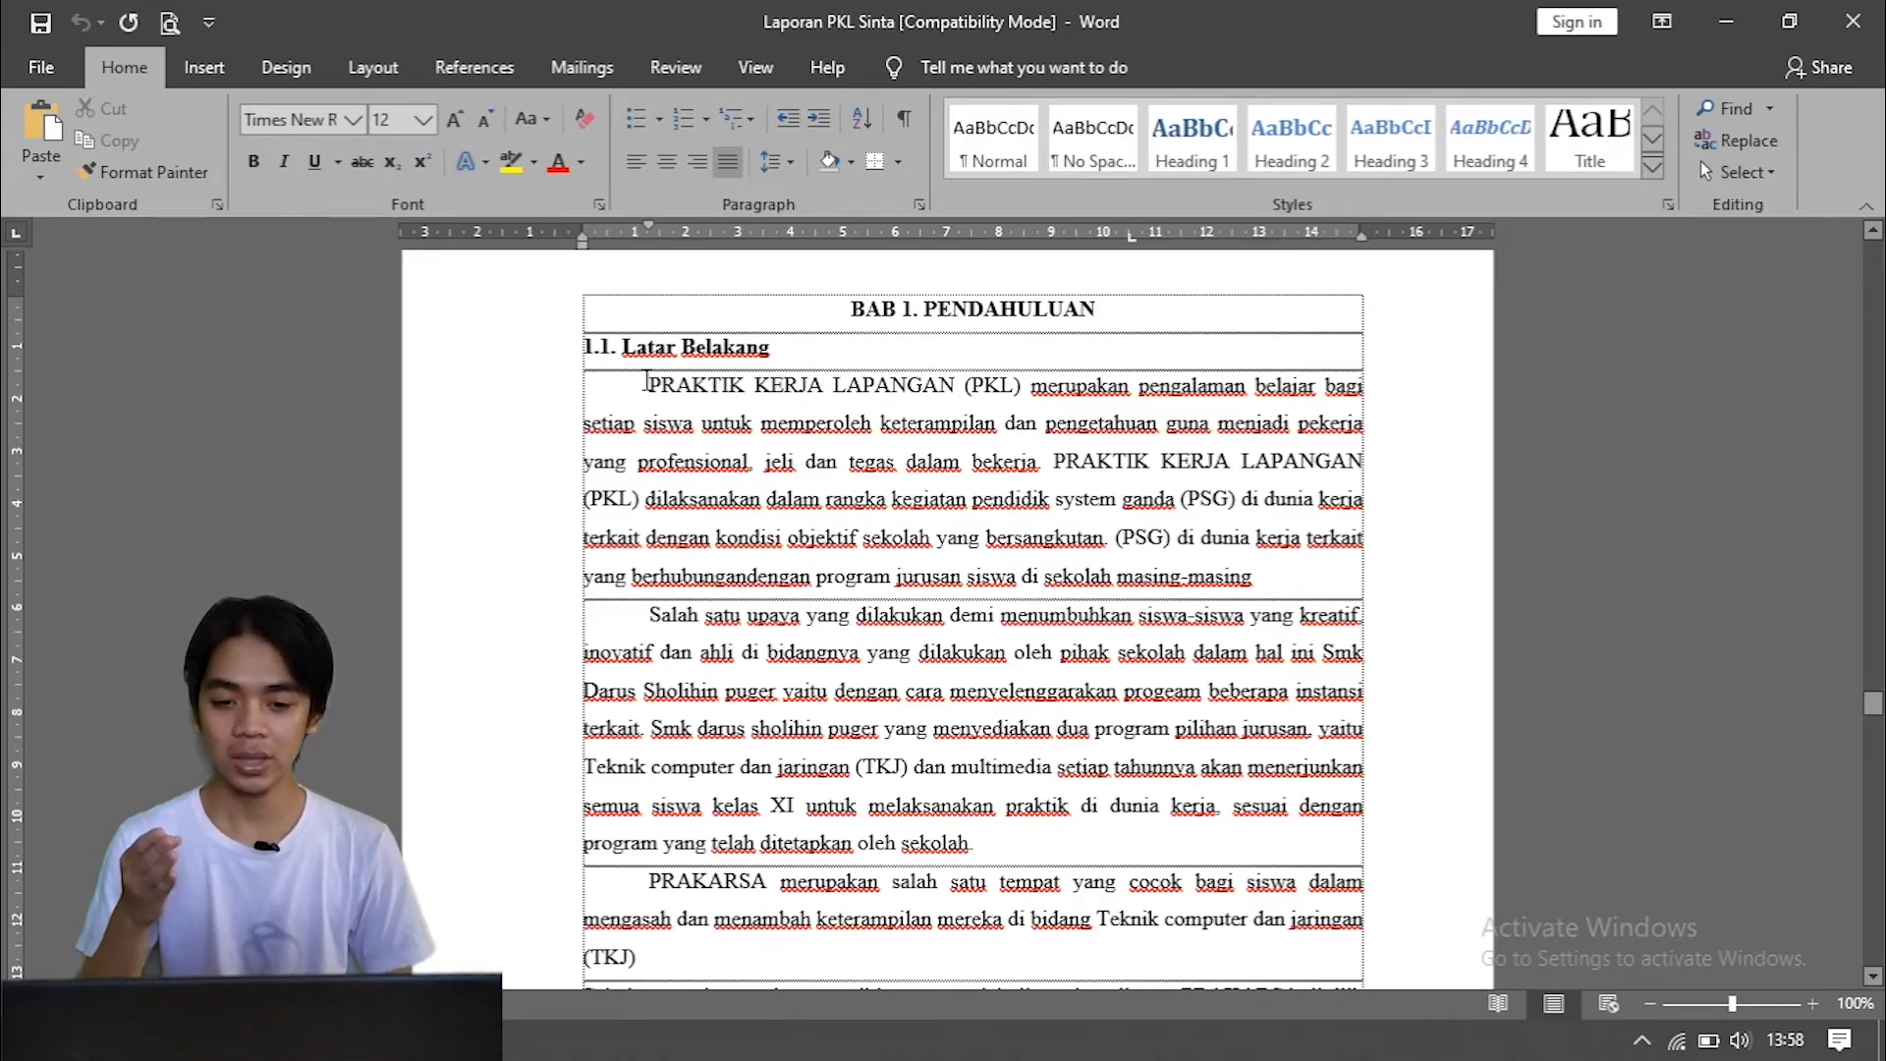
pyautogui.click(781, 162)
pyautogui.click(643, 447)
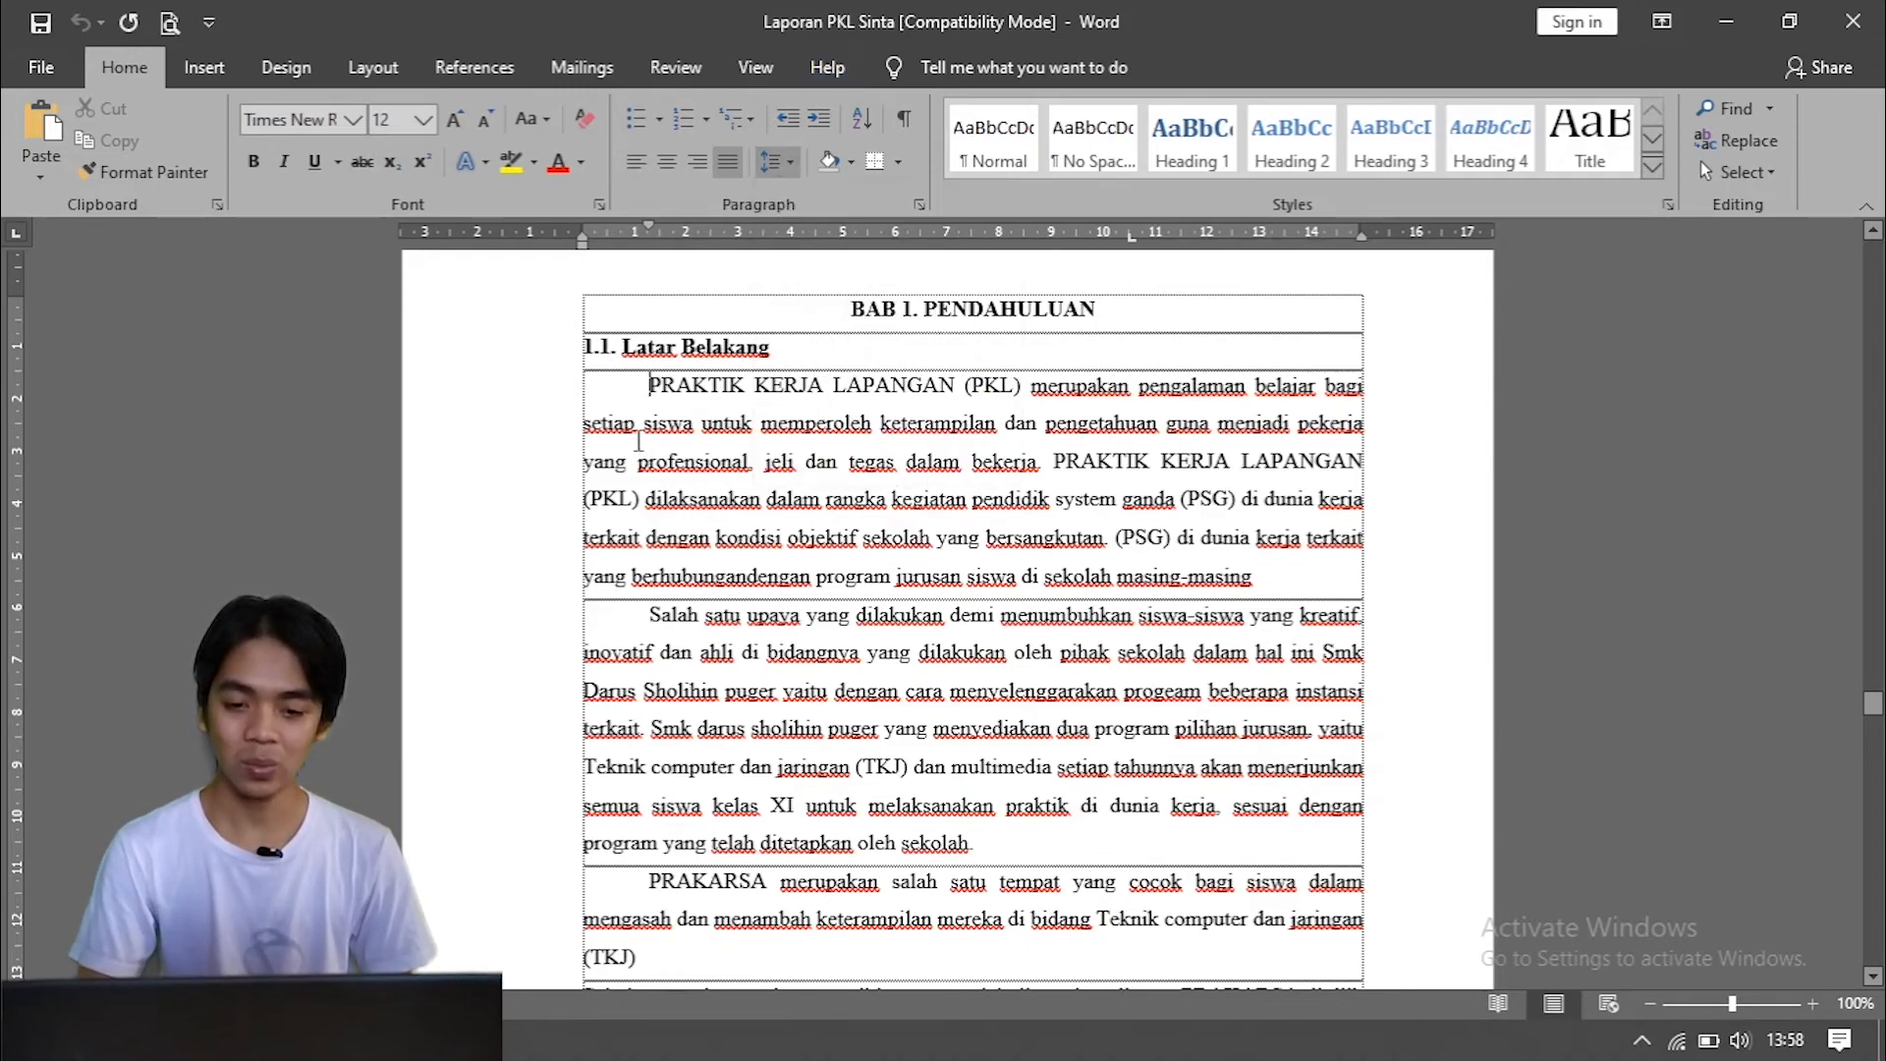
# Step: Copy the first two paragraphs under 1.1. Latar Belakang and return to Document2
pyautogui.keyDown('shift'); pyautogui.click(992, 849); pyautogui.keyUp('shift')
pyautogui.hotkey('ctrl', 'c')
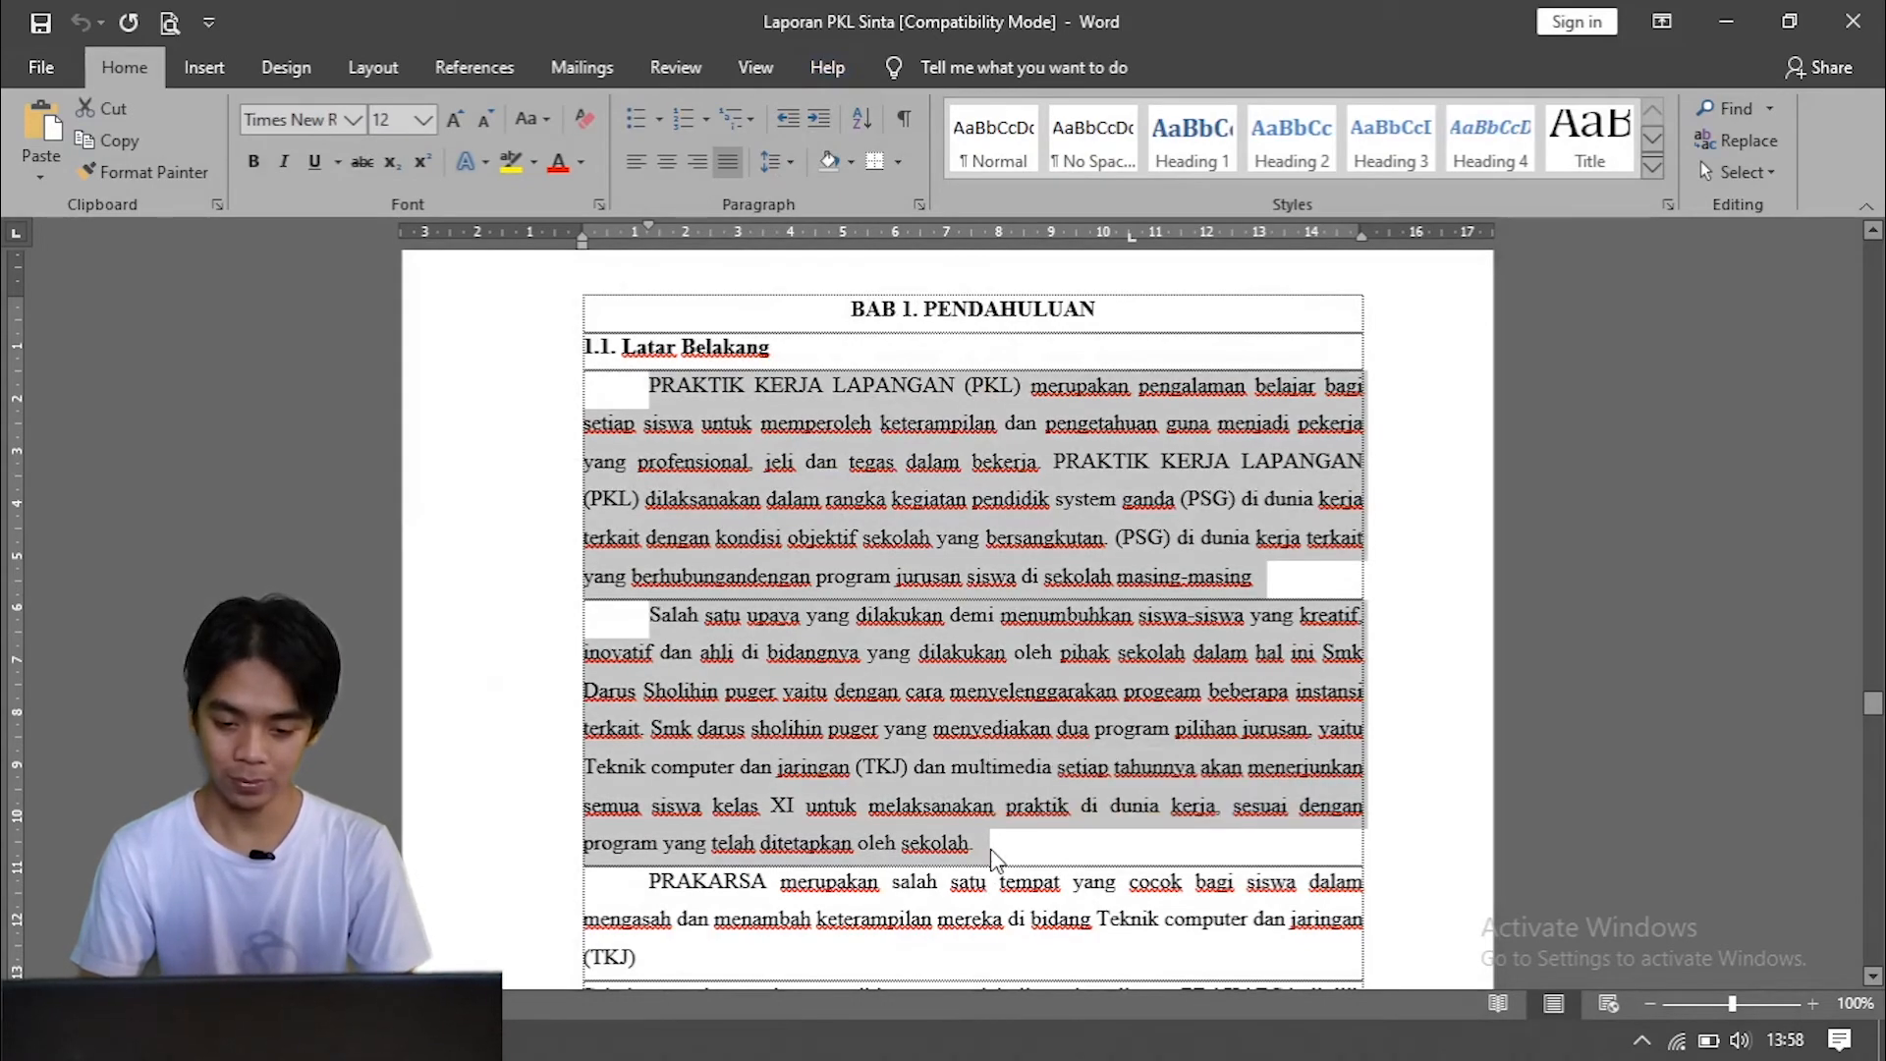
pyautogui.hotkey('alt', 'Tab')
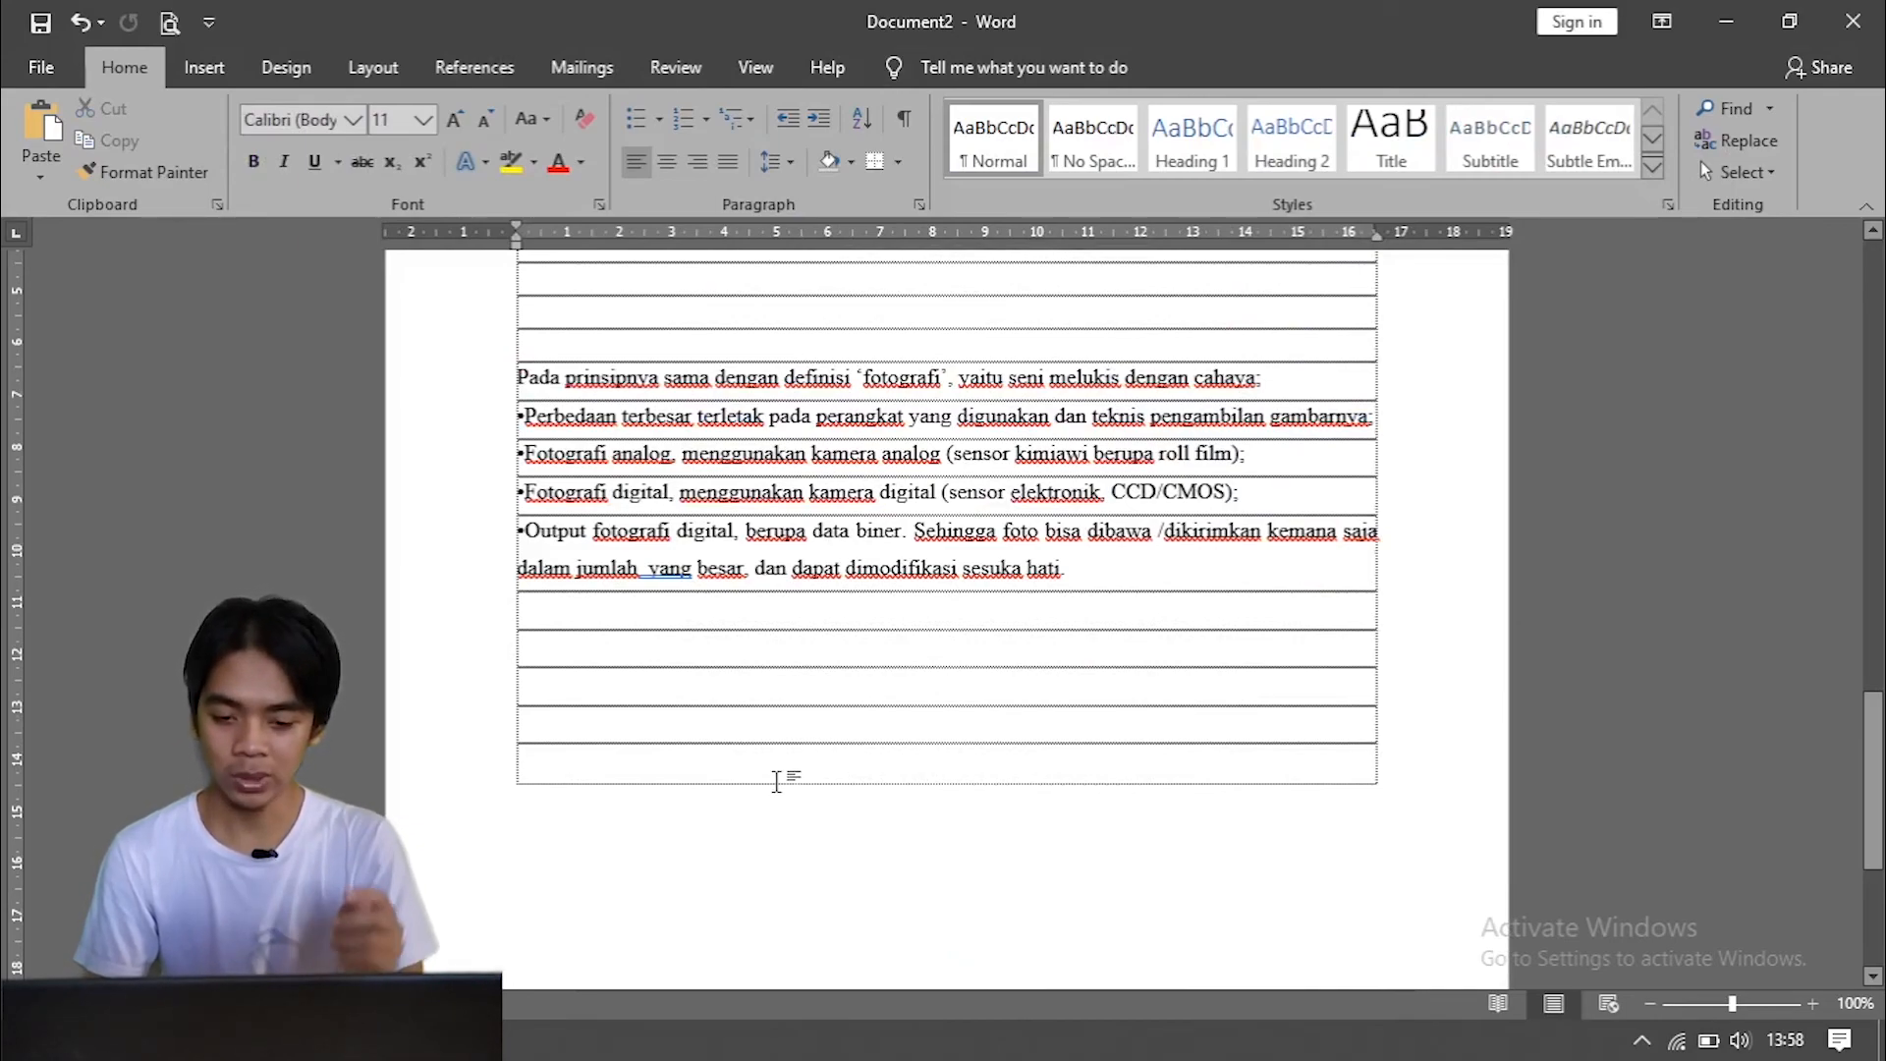
# Step: Paste the copied report paragraphs into the last empty line with Keep Text Only and check the first paragraph's line spacing
pyautogui.rightClick(777, 782)
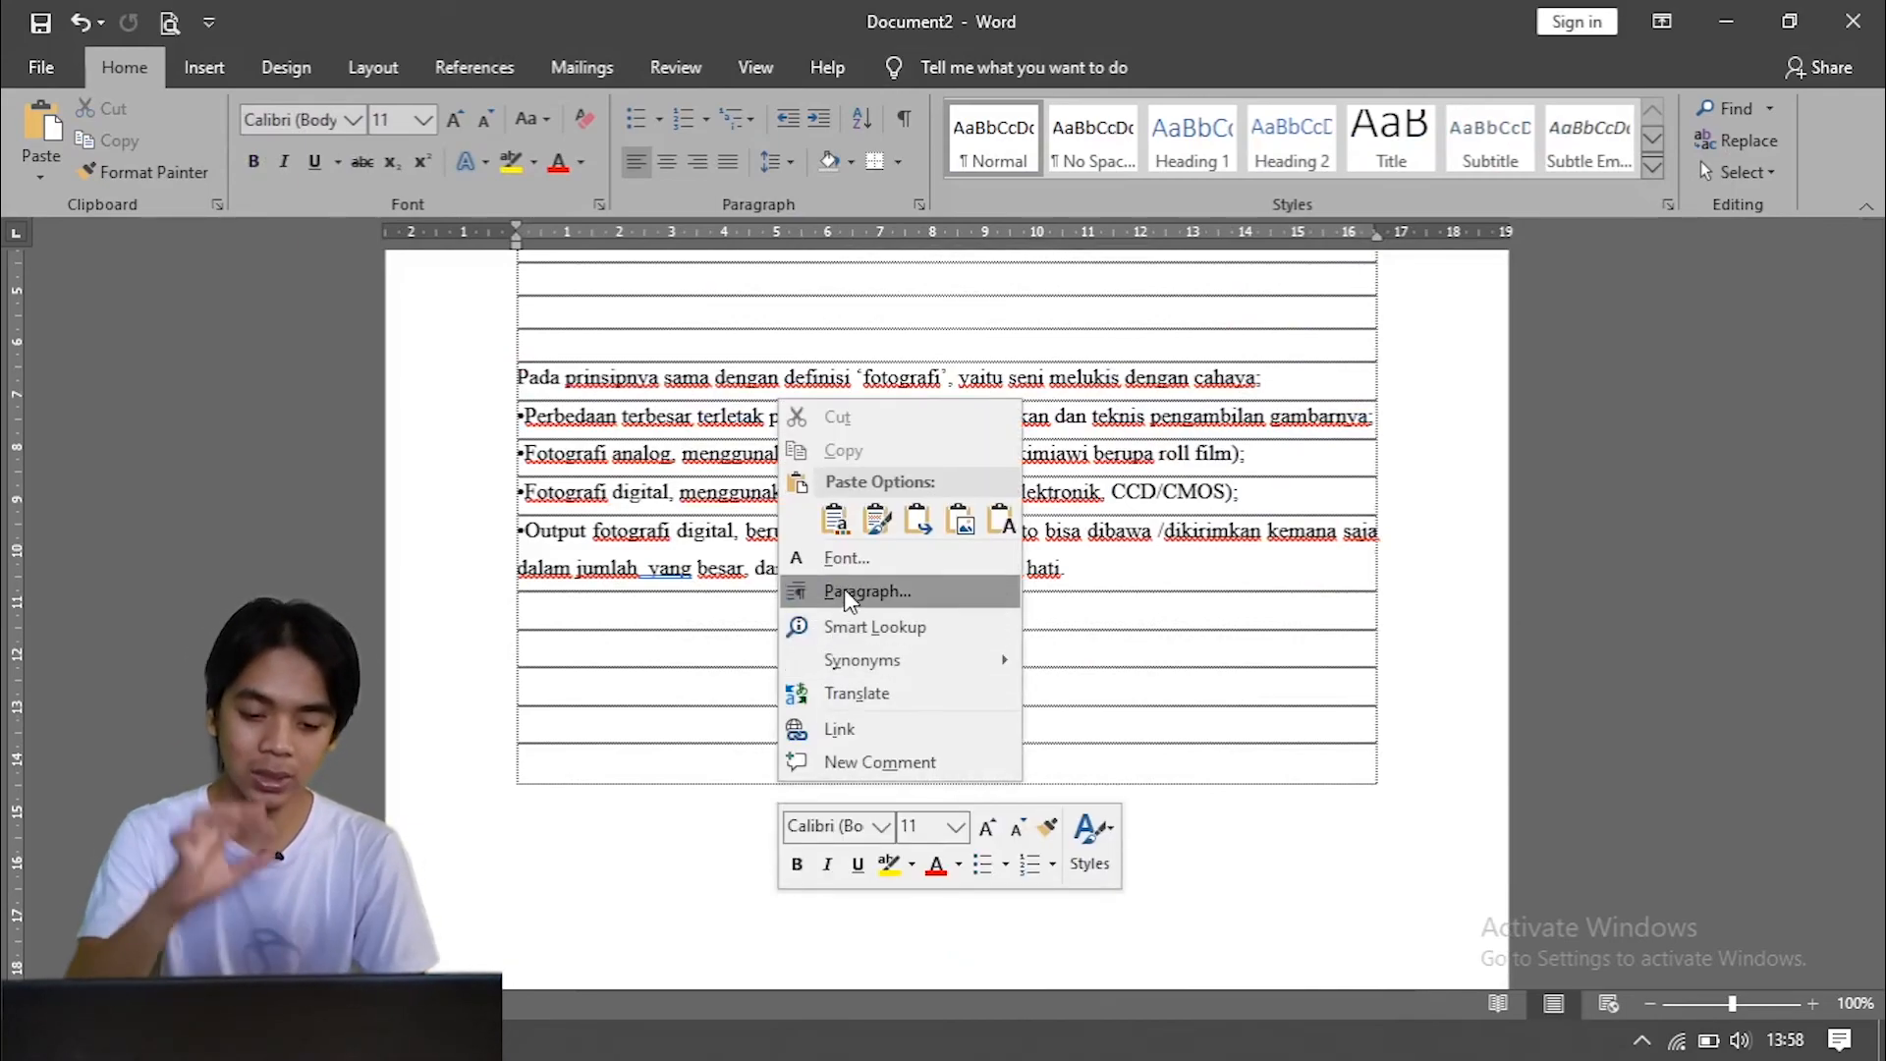
pyautogui.click(1000, 519)
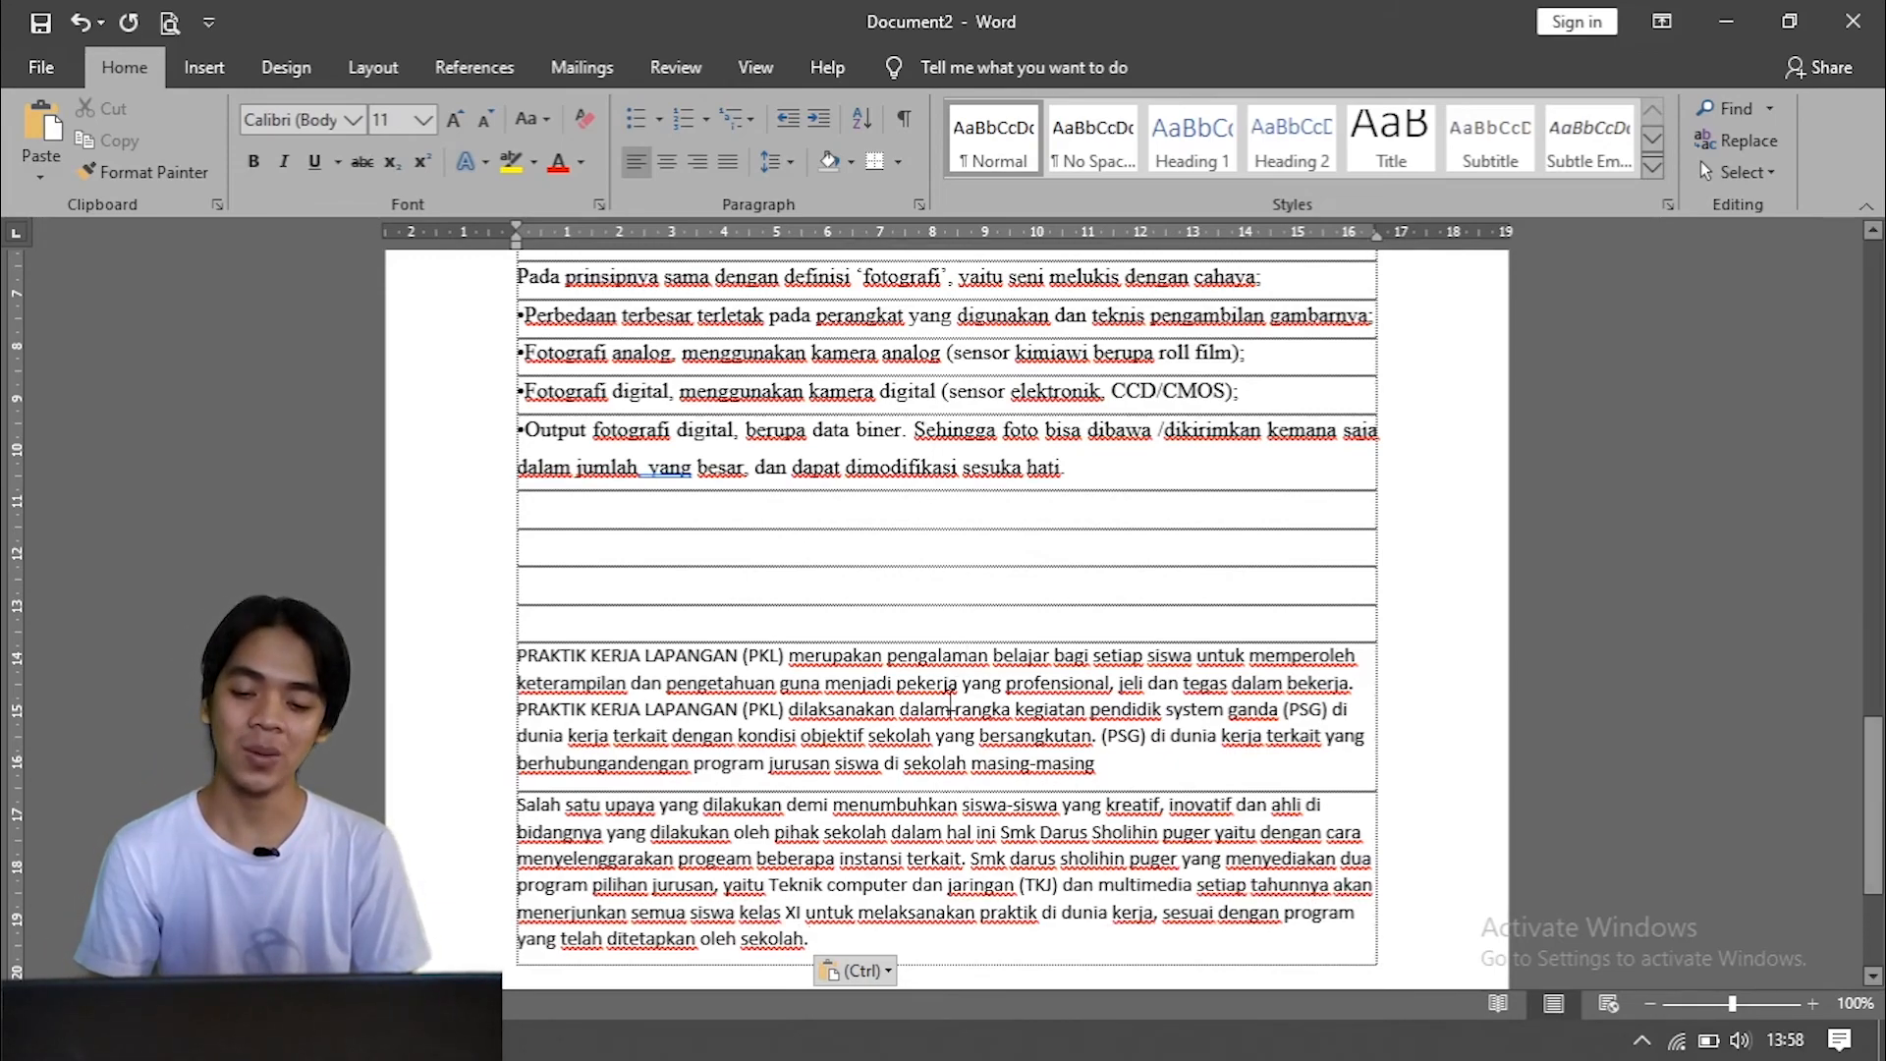
pyautogui.click(951, 705)
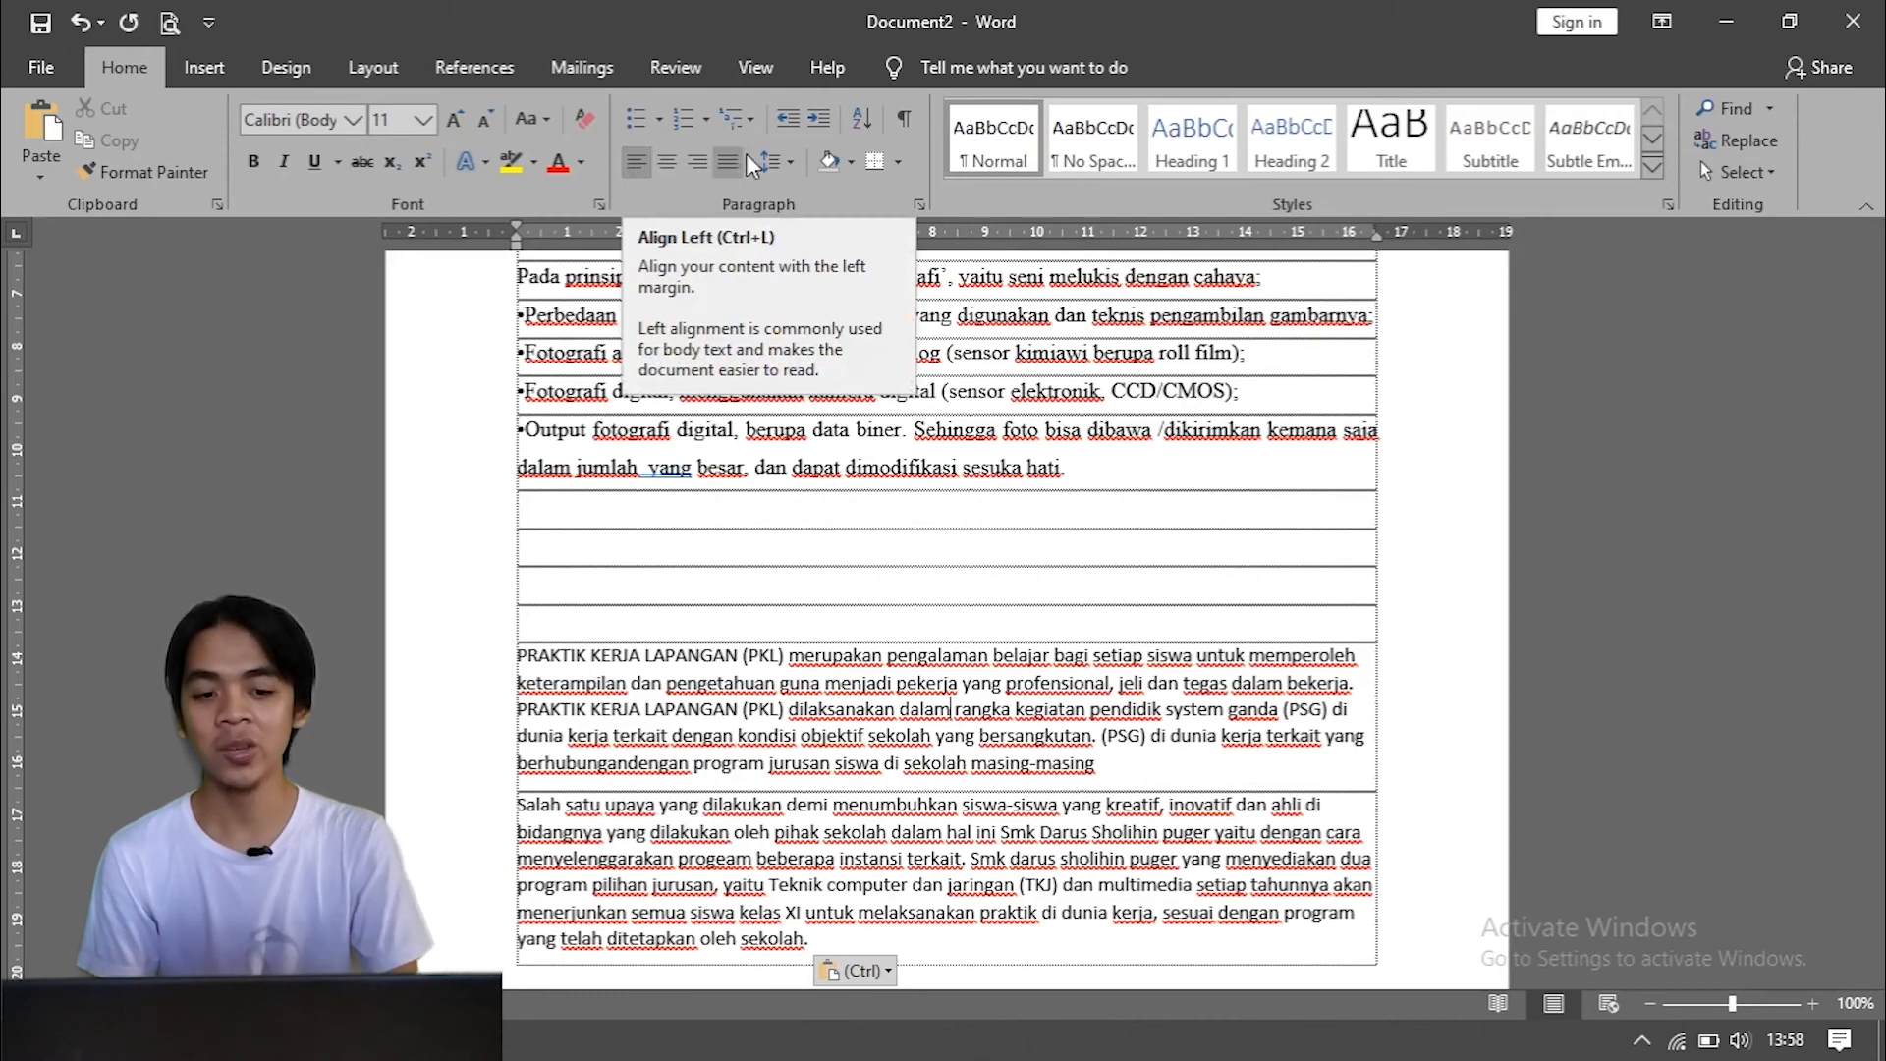
pyautogui.click(771, 163)
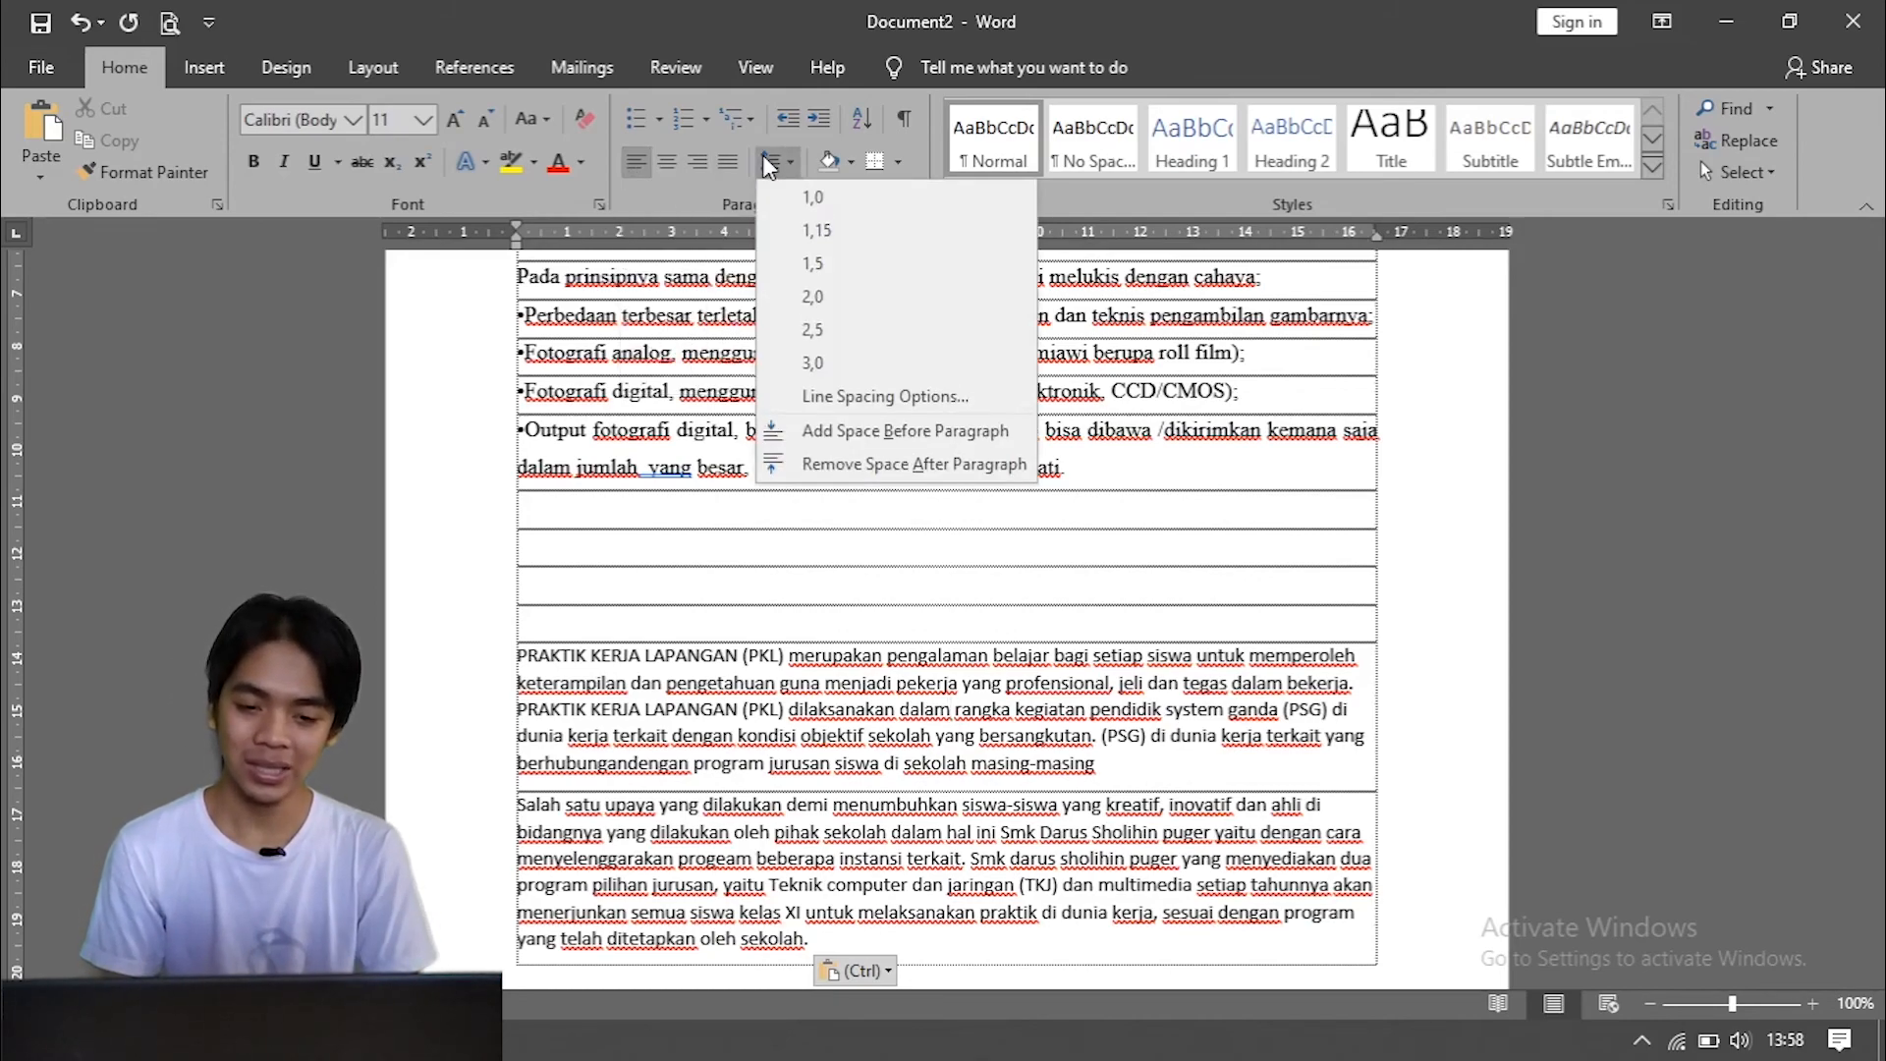
pyautogui.click(604, 696)
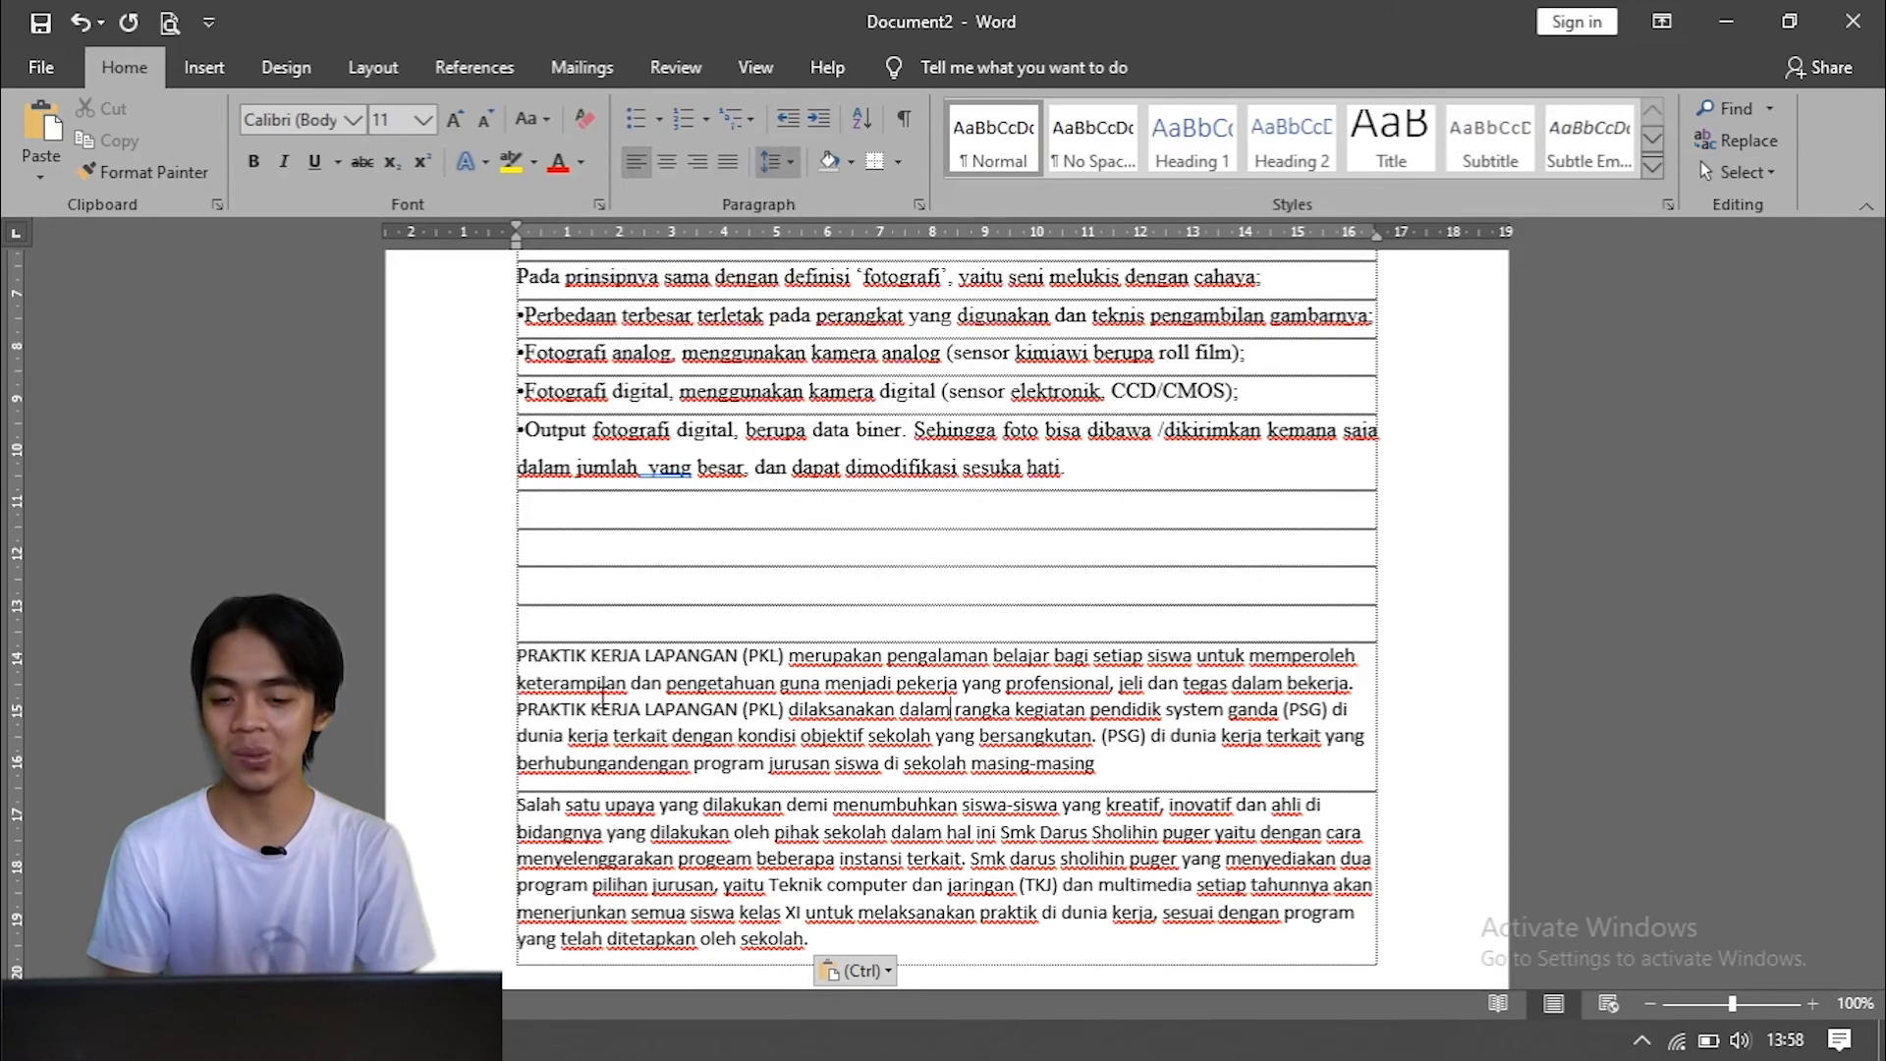